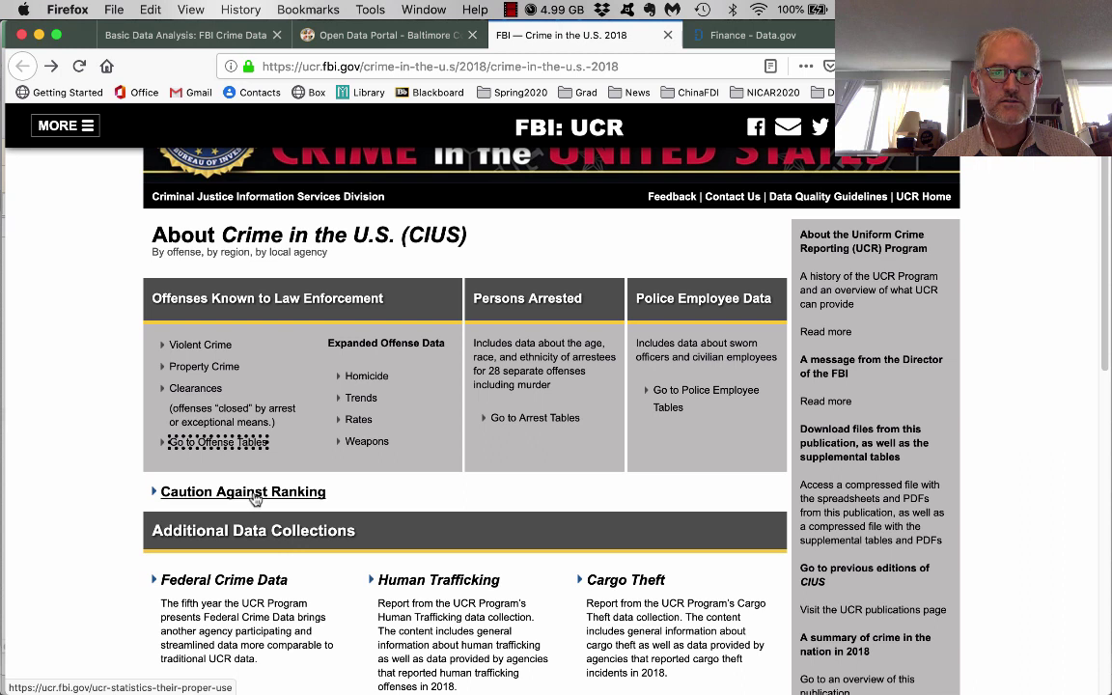
Open the Caution Against Ranking document and read its sections on the usefulness of UCR data and the pitfalls of ranking.
{"action": "left_click", "coordinate": [255, 495]}
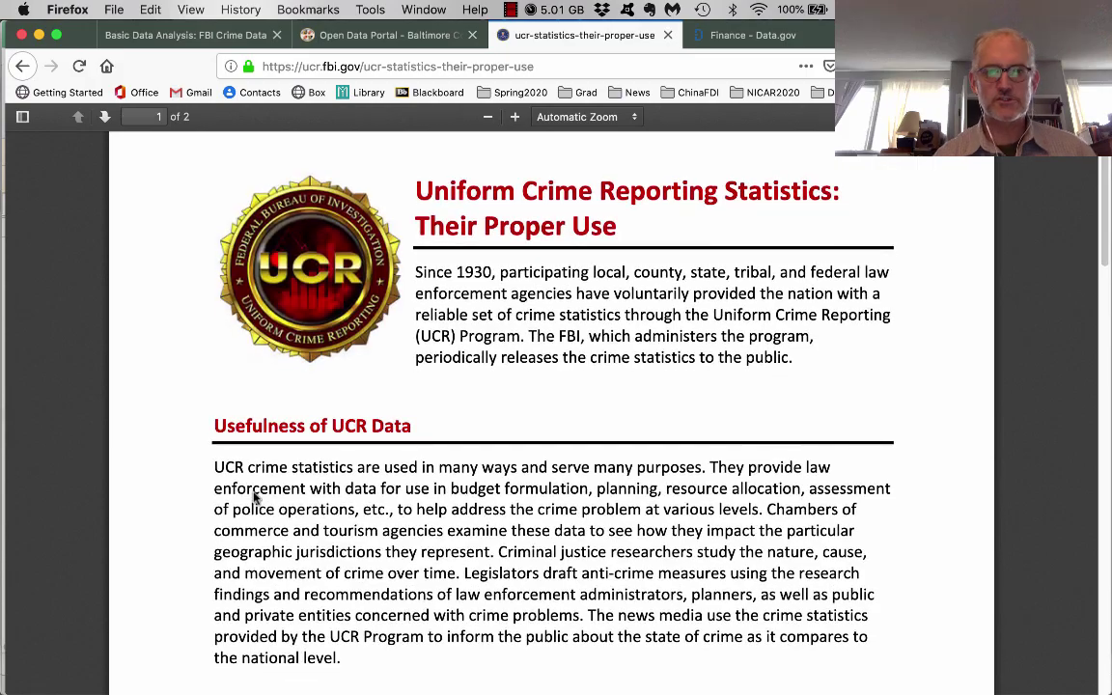
{"action": "scroll", "coordinate": [255, 497], "scroll_direction": "down", "scroll_amount": 1}
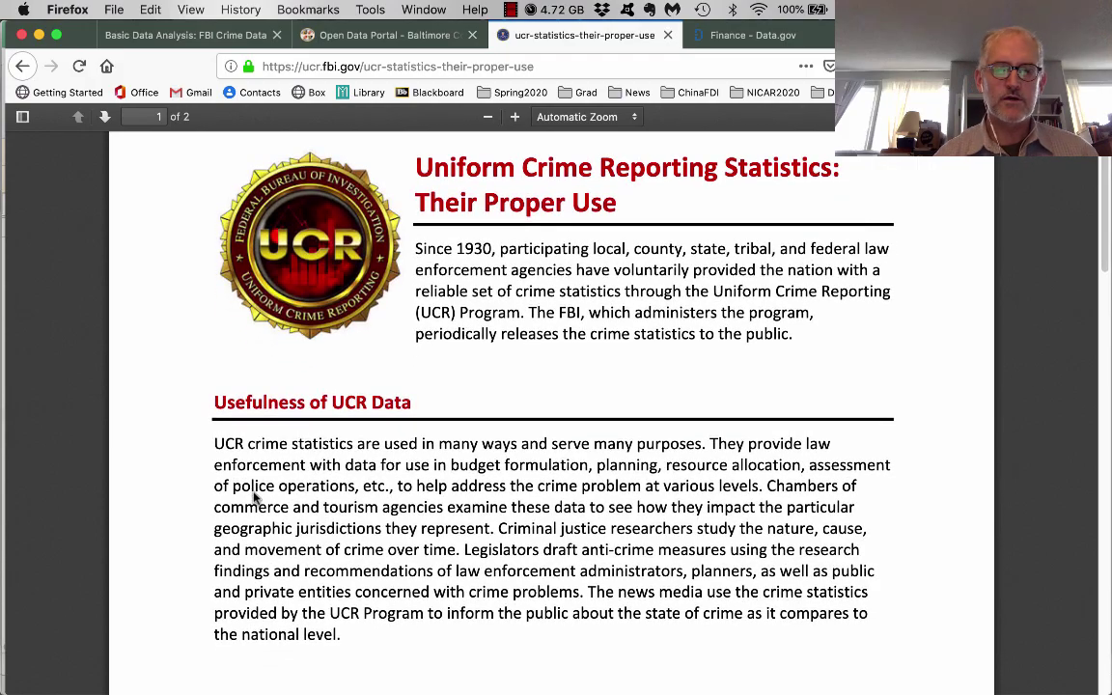
{"action": "scroll", "coordinate": [254, 496], "scroll_direction": "down", "scroll_amount": 1}
{"action": "scroll", "coordinate": [255, 496], "scroll_direction": "down", "scroll_amount": 1}
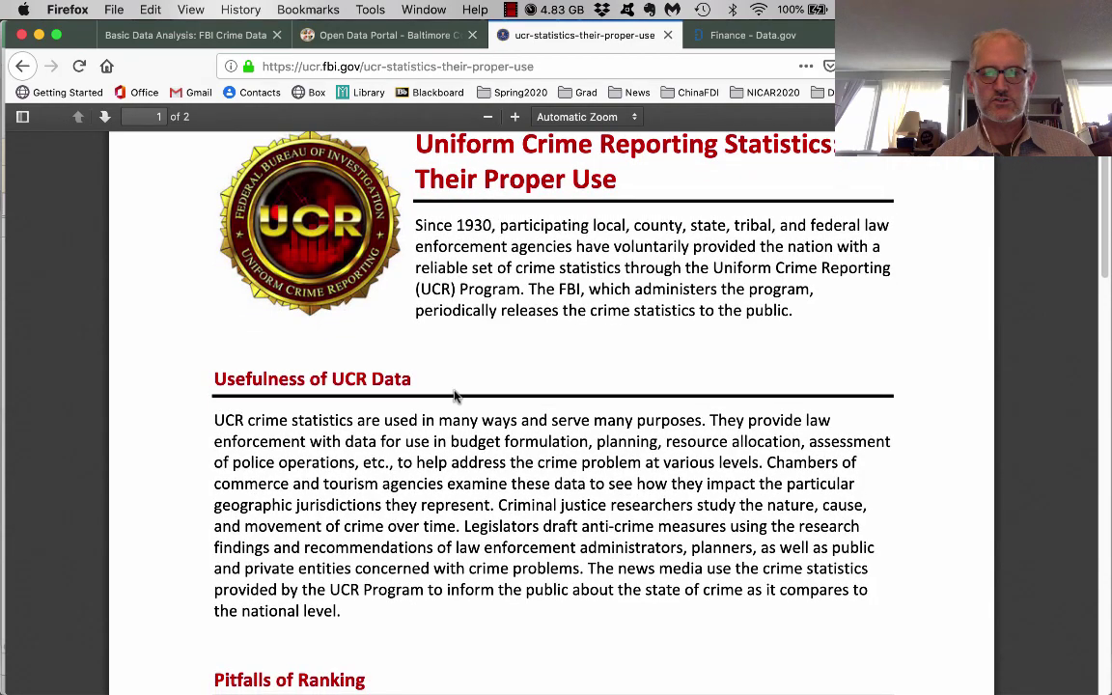
{"action": "scroll", "coordinate": [454, 388], "scroll_direction": "down", "scroll_amount": 10}
{"action": "scroll", "coordinate": [454, 388], "scroll_direction": "down", "scroll_amount": 20}
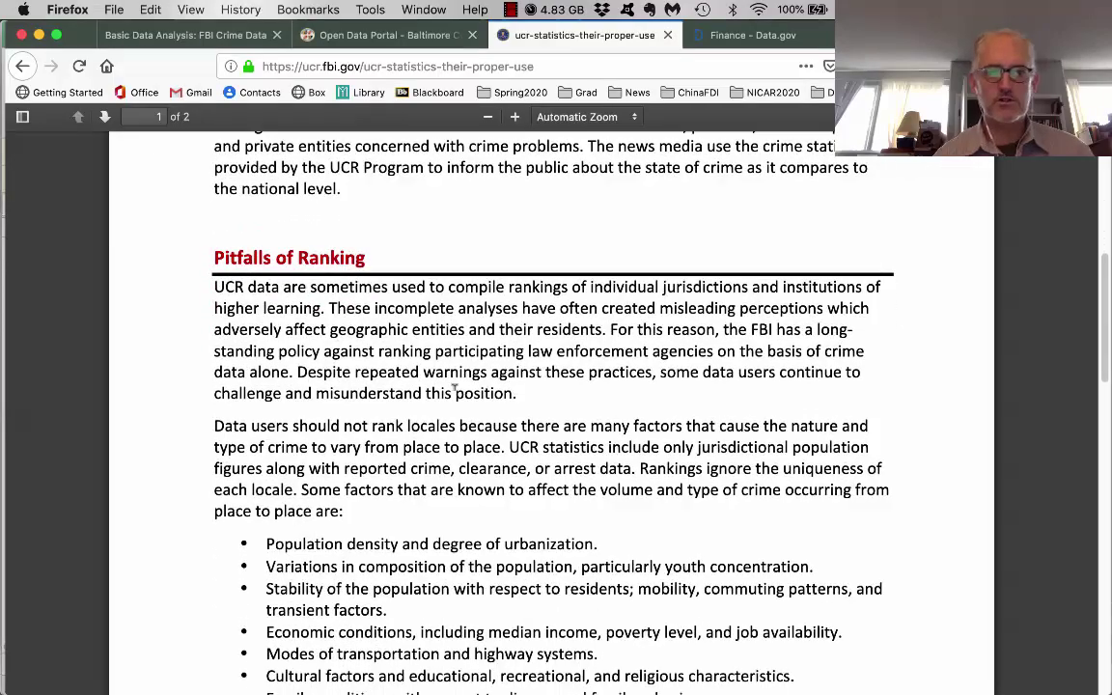
{"action": "scroll", "coordinate": [454, 396], "scroll_direction": "down", "scroll_amount": 7}
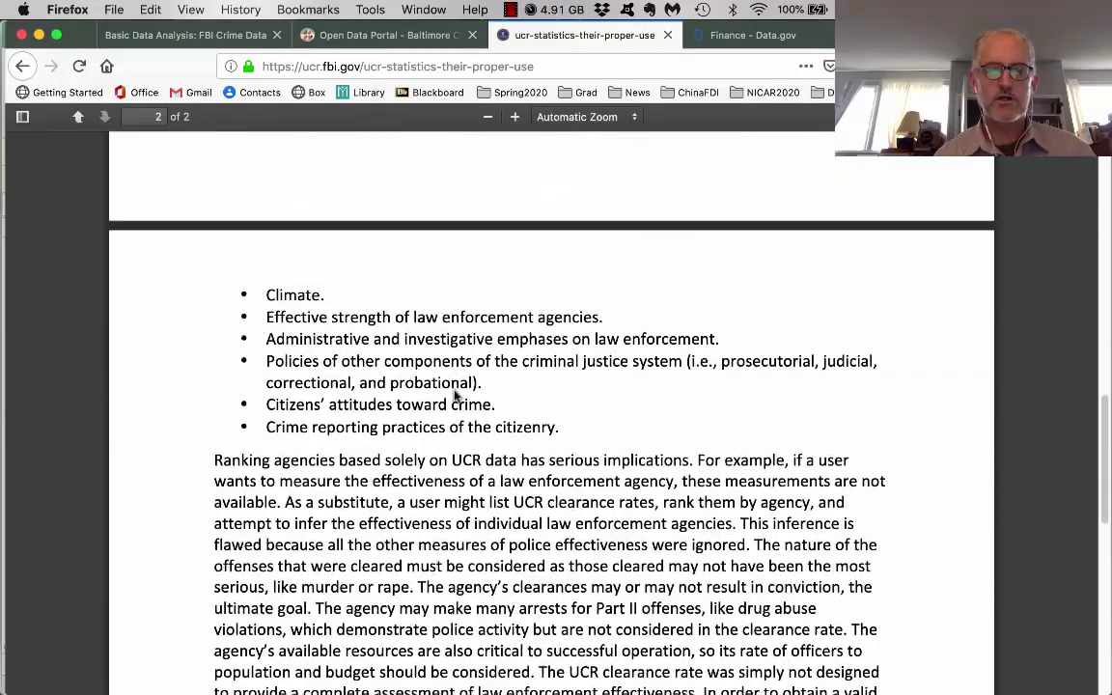
{"action": "scroll", "coordinate": [454, 397], "scroll_direction": "up", "scroll_amount": 10}
{"action": "scroll", "coordinate": [454, 401], "scroll_direction": "down", "scroll_amount": 9}
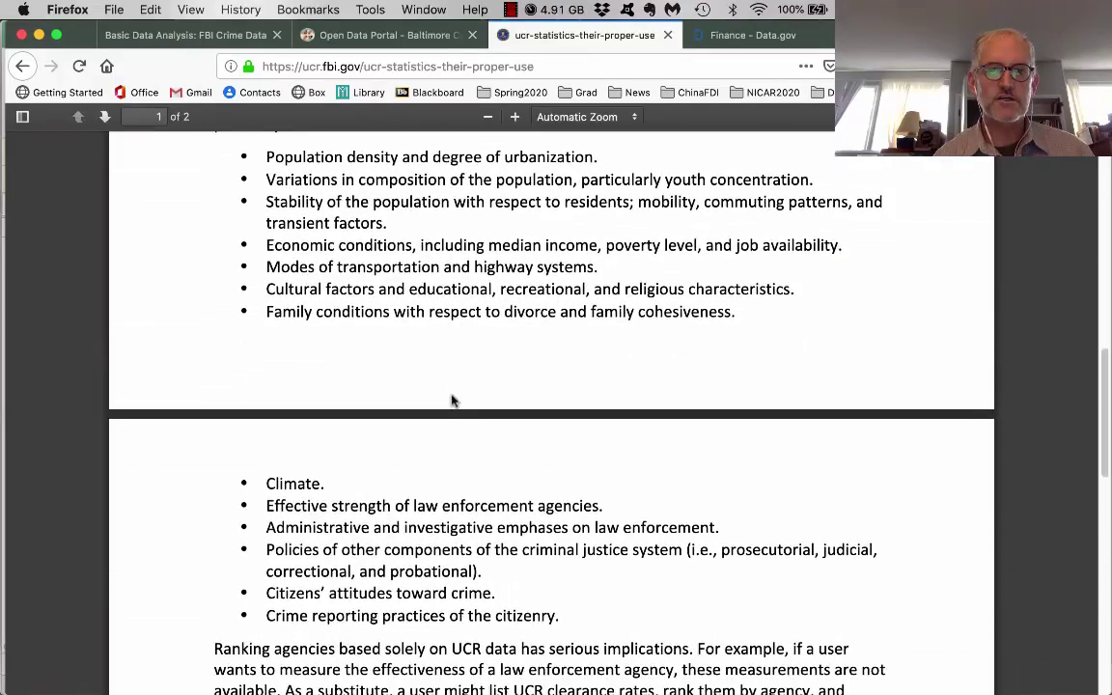
Read the document's ranking implications and FBI policies through to the end, and return to the 2018 Crime in the U.S. page.
{"action": "scroll", "coordinate": [450, 395], "scroll_direction": "down", "scroll_amount": 3}
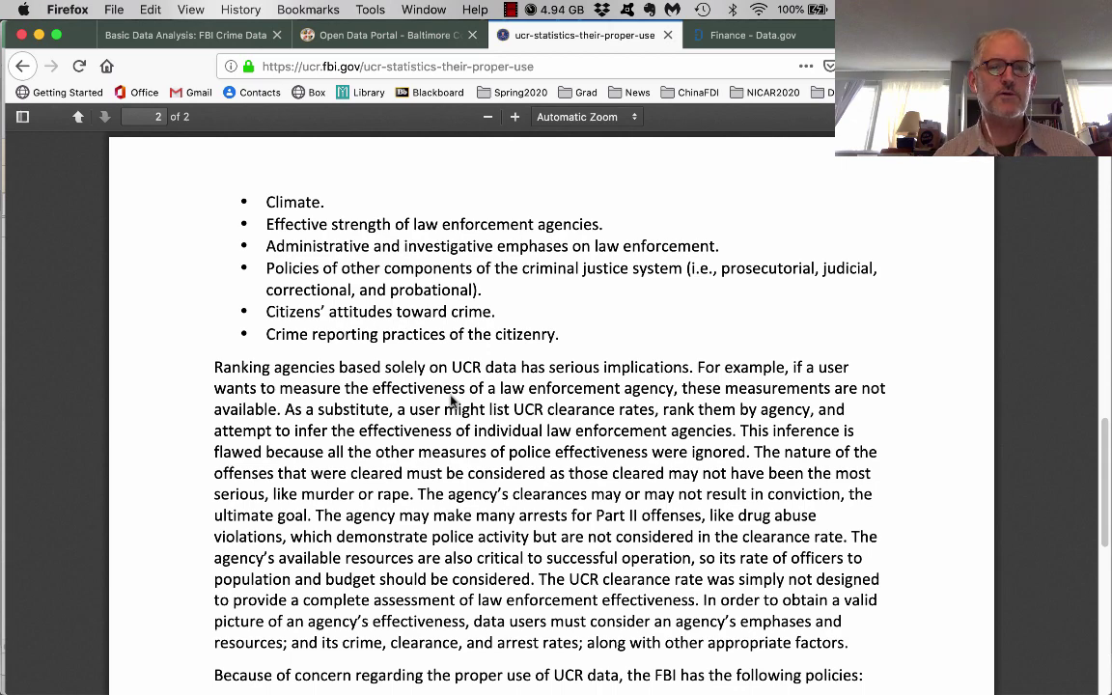
{"action": "scroll", "coordinate": [451, 400], "scroll_direction": "down", "scroll_amount": 5}
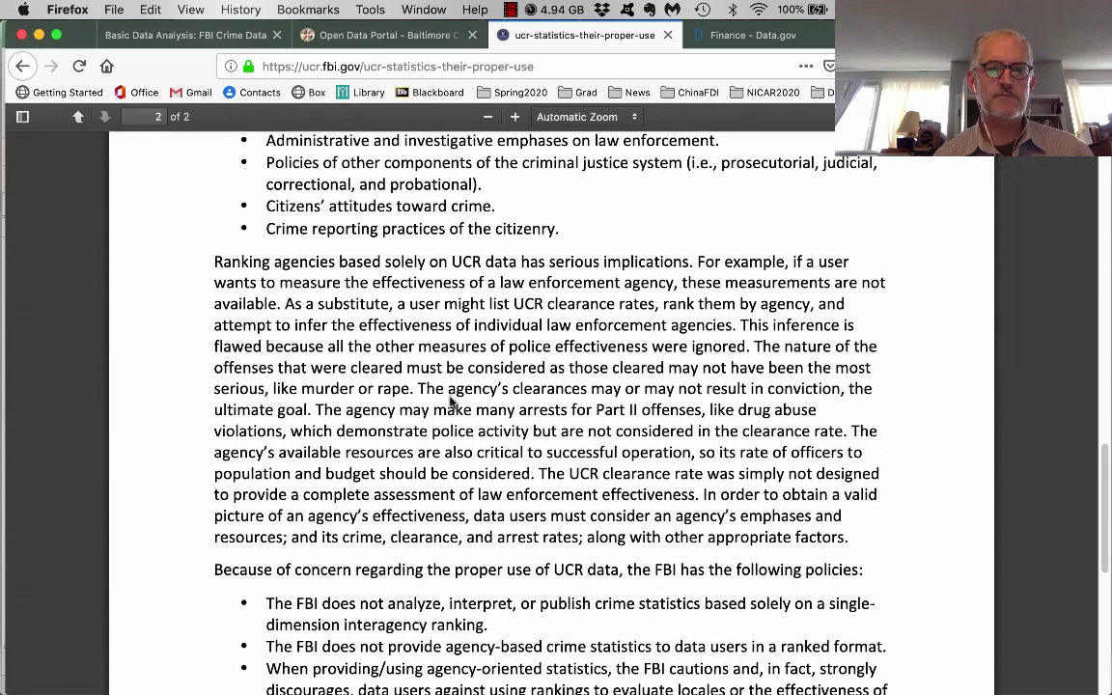
{"action": "scroll", "coordinate": [450, 400], "scroll_direction": "down", "scroll_amount": 2}
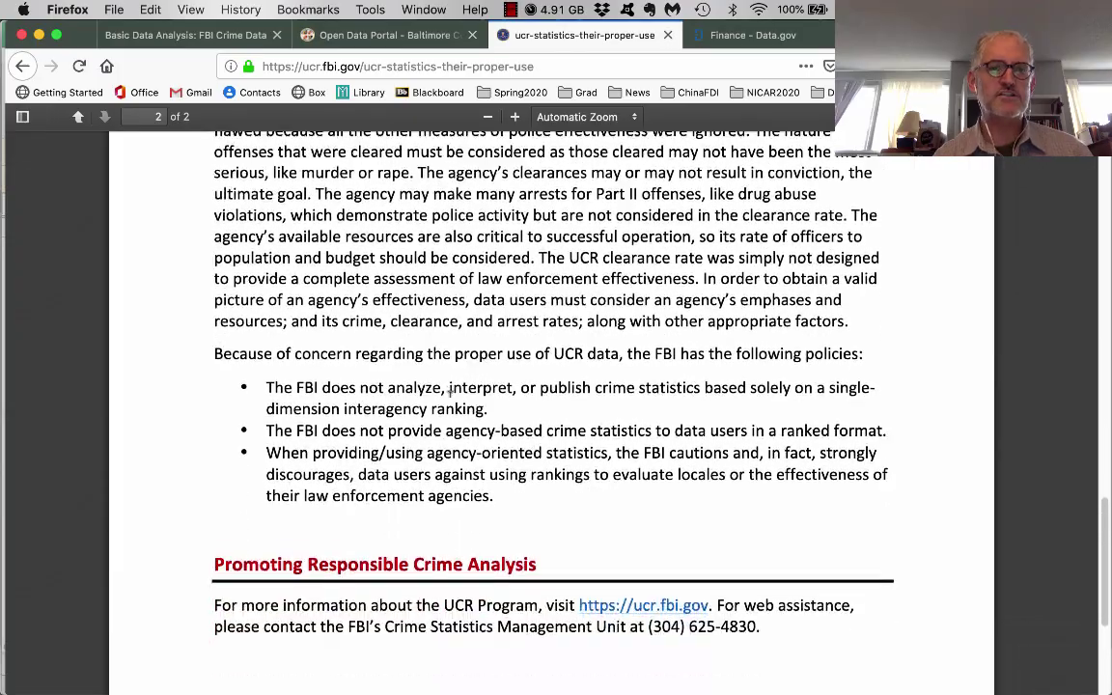
{"action": "scroll", "coordinate": [449, 393], "scroll_direction": "down", "scroll_amount": 2}
{"action": "scroll", "coordinate": [450, 396], "scroll_direction": "down", "scroll_amount": 4}
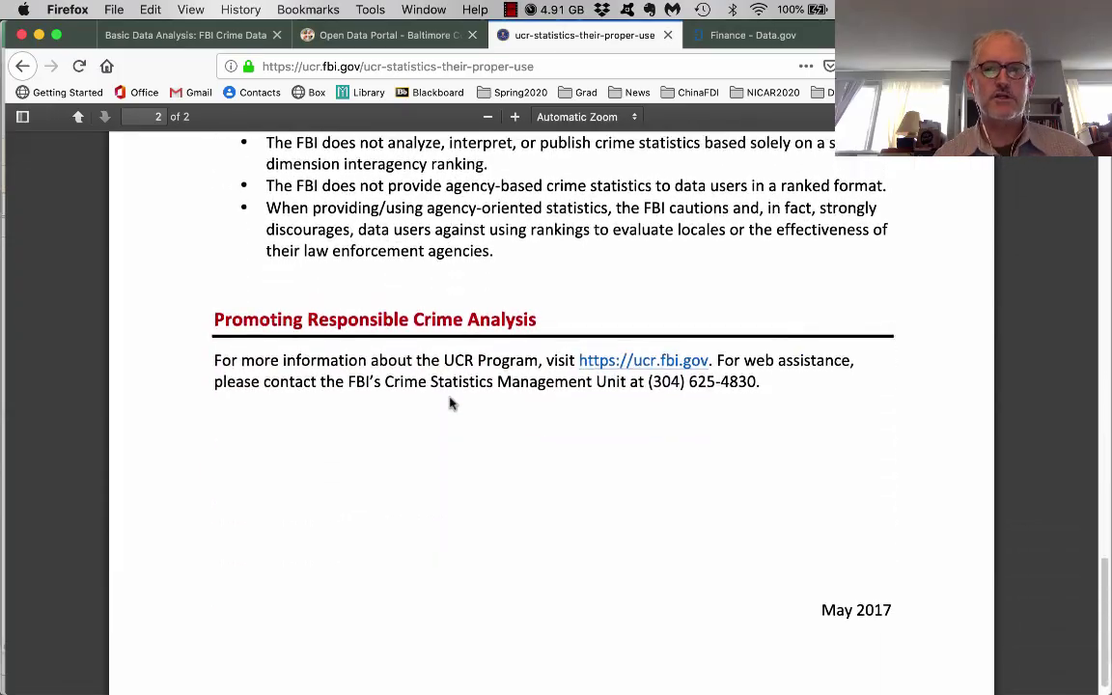
{"action": "scroll", "coordinate": [450, 398], "scroll_direction": "up", "scroll_amount": 4}
{"action": "scroll", "coordinate": [449, 391], "scroll_direction": "up", "scroll_amount": 20}
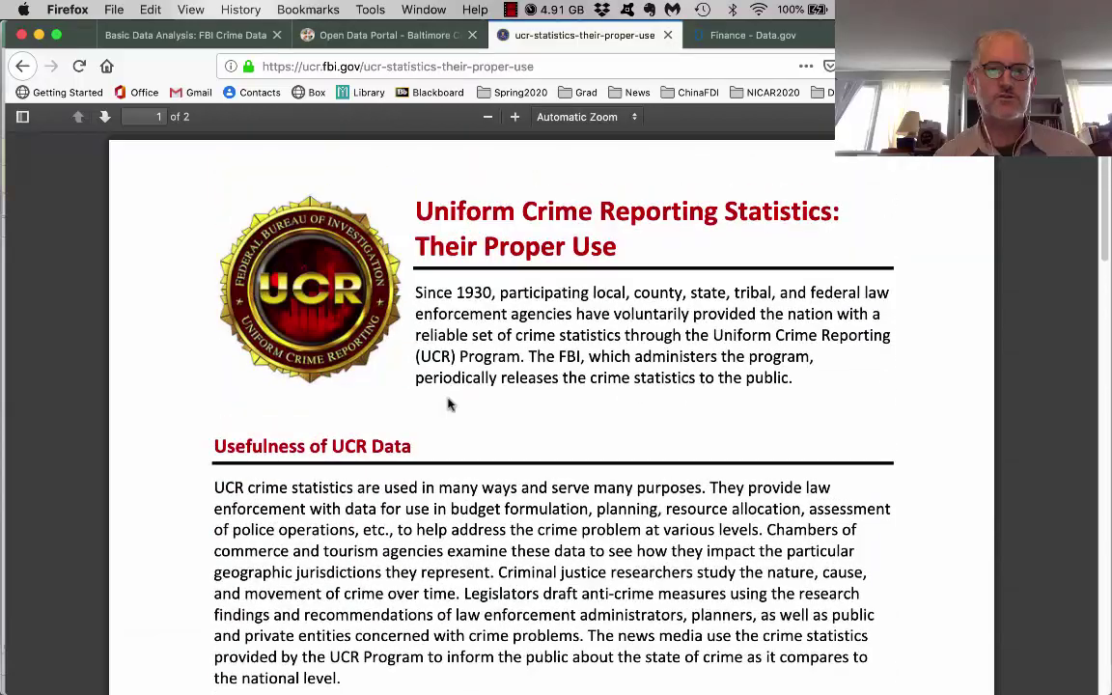
{"action": "left_click", "coordinate": [19, 67]}
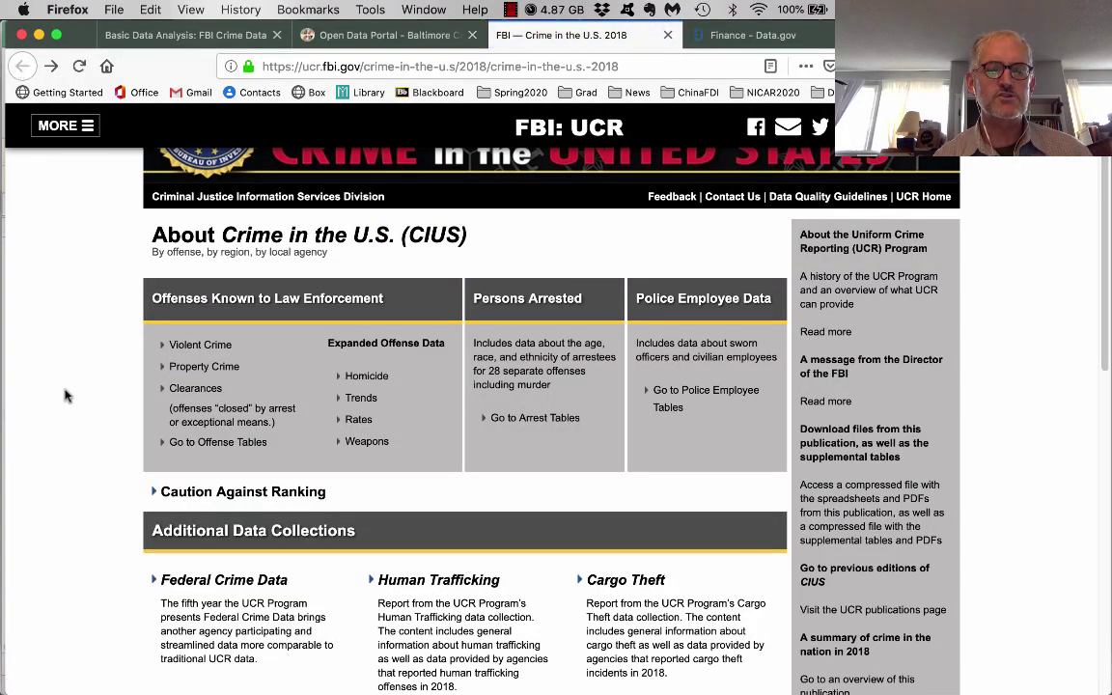
{"action": "scroll", "coordinate": [65, 394], "scroll_direction": "down", "scroll_amount": 3}
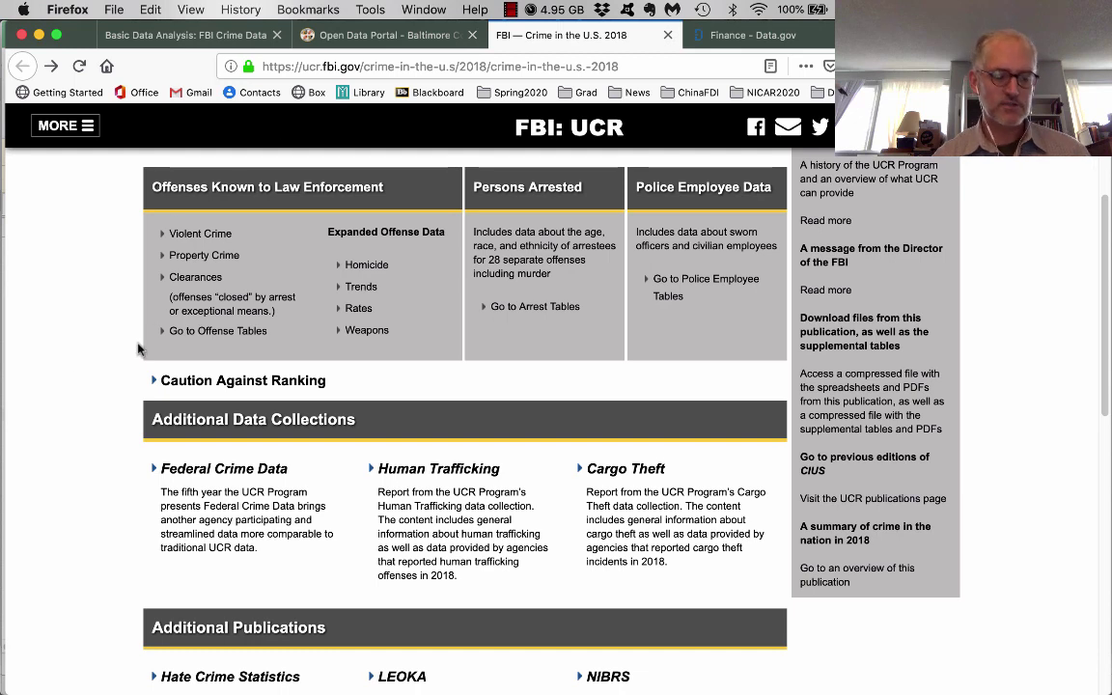
From the Basic Data Analysis lecture page, open the Details About The Data link in a new tab and switch to it.
{"action": "left_click", "coordinate": [174, 35]}
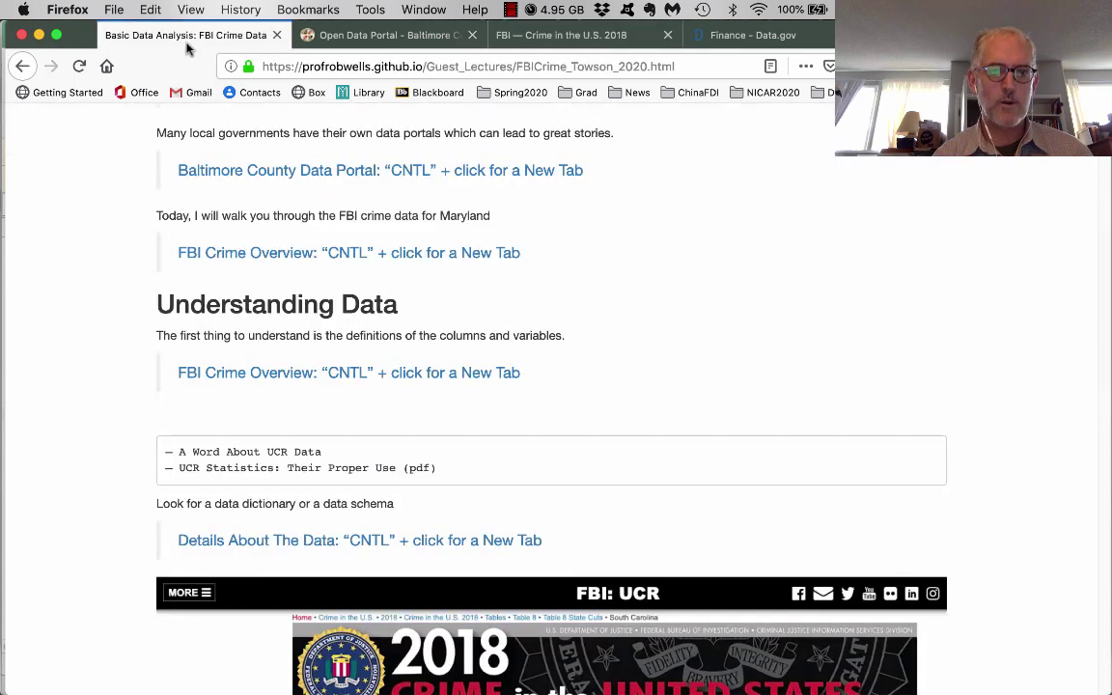
{"action": "scroll", "coordinate": [511, 412], "scroll_direction": "down", "scroll_amount": 3}
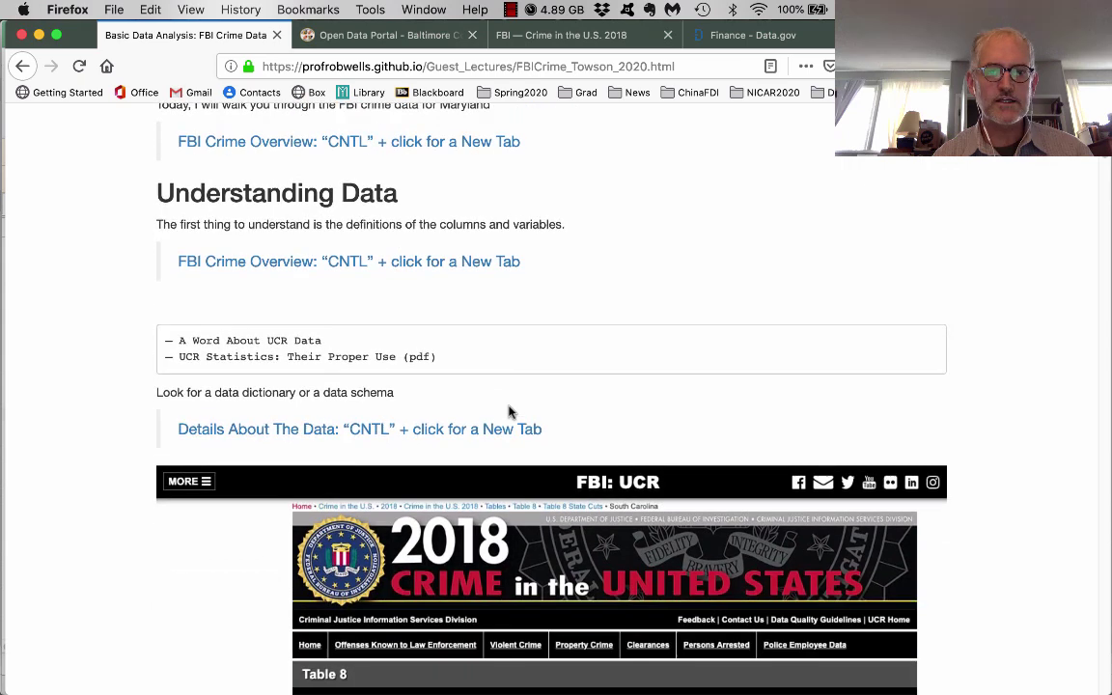
{"action": "right_click", "coordinate": [343, 437]}
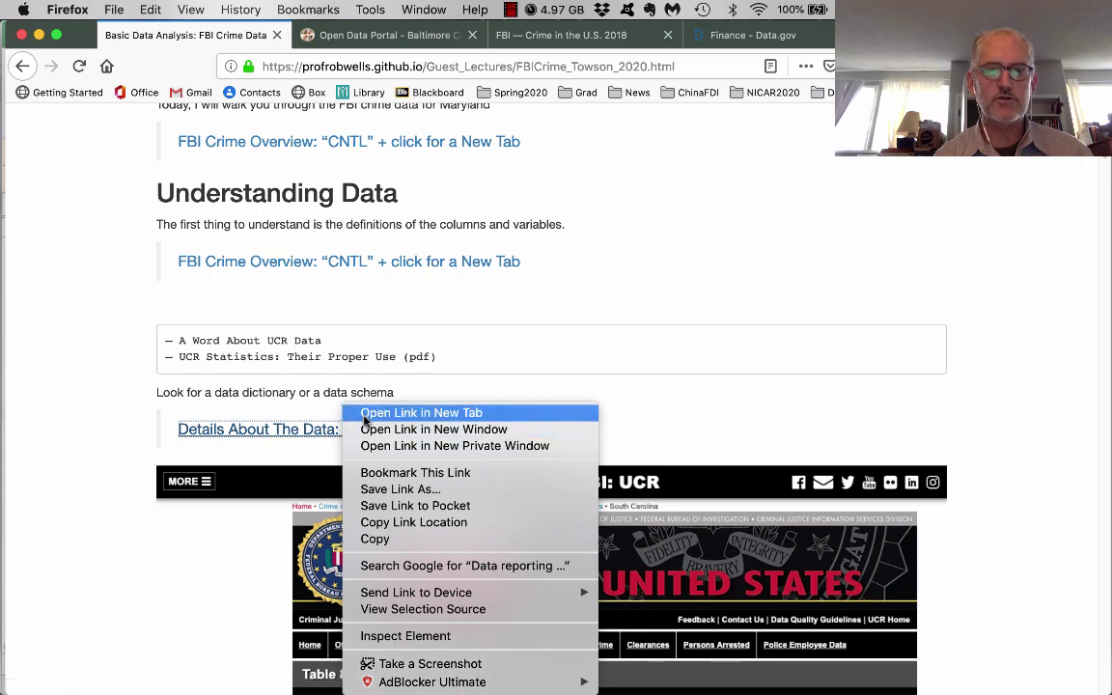
{"action": "left_click", "coordinate": [365, 417]}
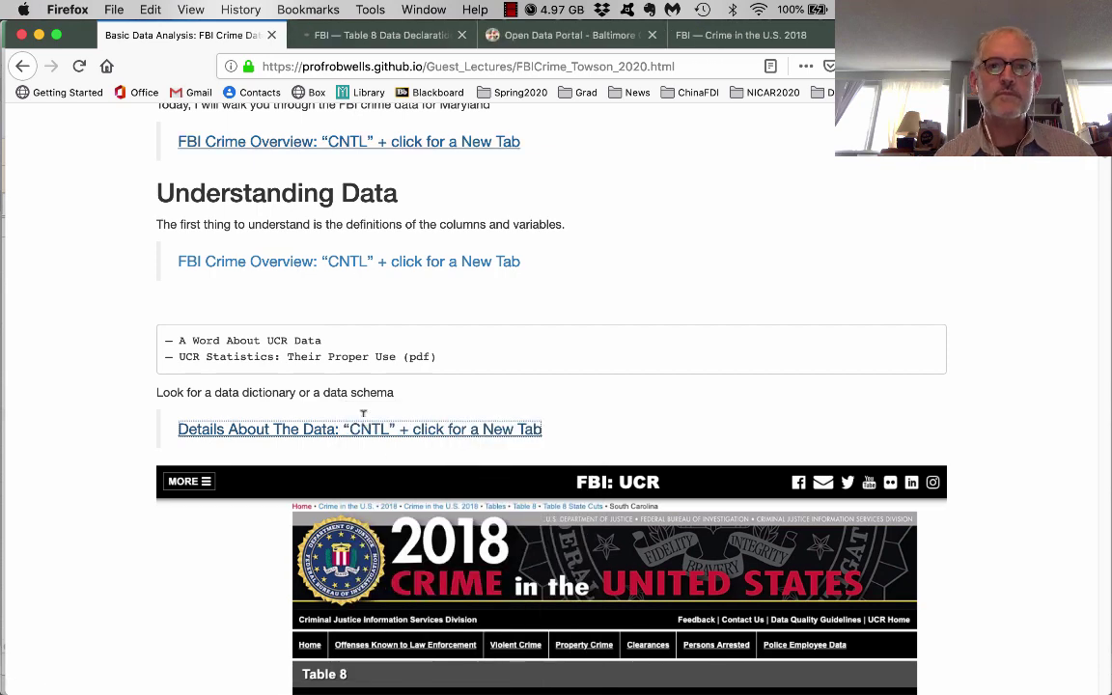
{"action": "left_click", "coordinate": [350, 39]}
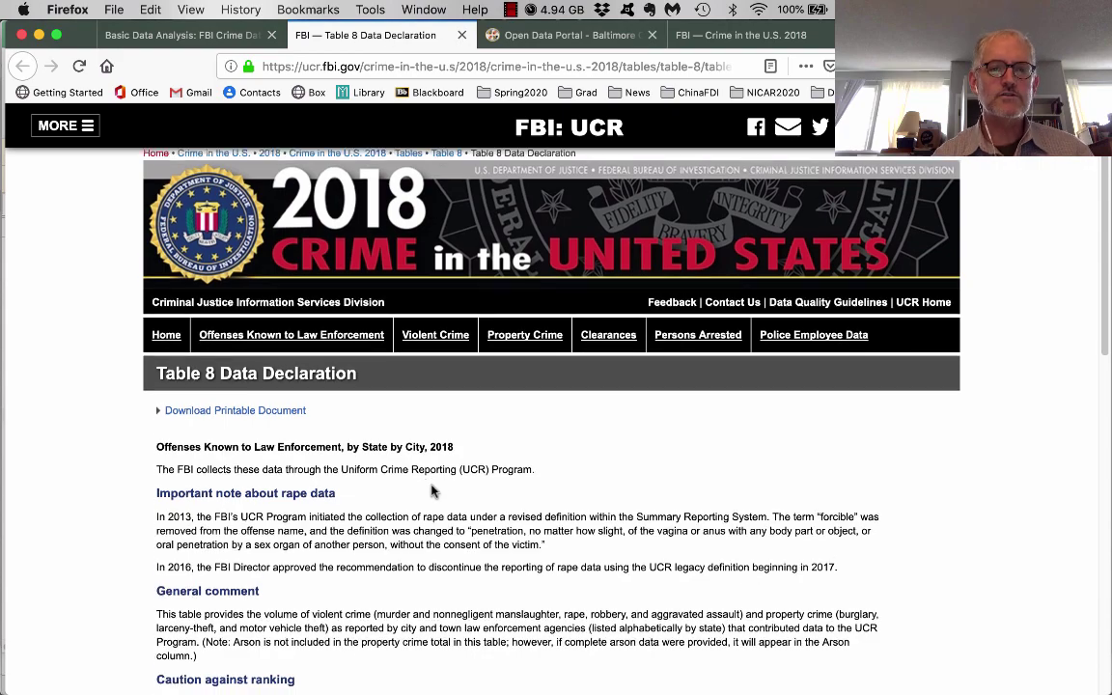
Examine the Table 8 Data Declaration, including the rape data note, general comment, ranking caution and Methodology section.
{"action": "scroll", "coordinate": [432, 490], "scroll_direction": "down", "scroll_amount": 2}
{"action": "scroll", "coordinate": [431, 490], "scroll_direction": "down", "scroll_amount": 2}
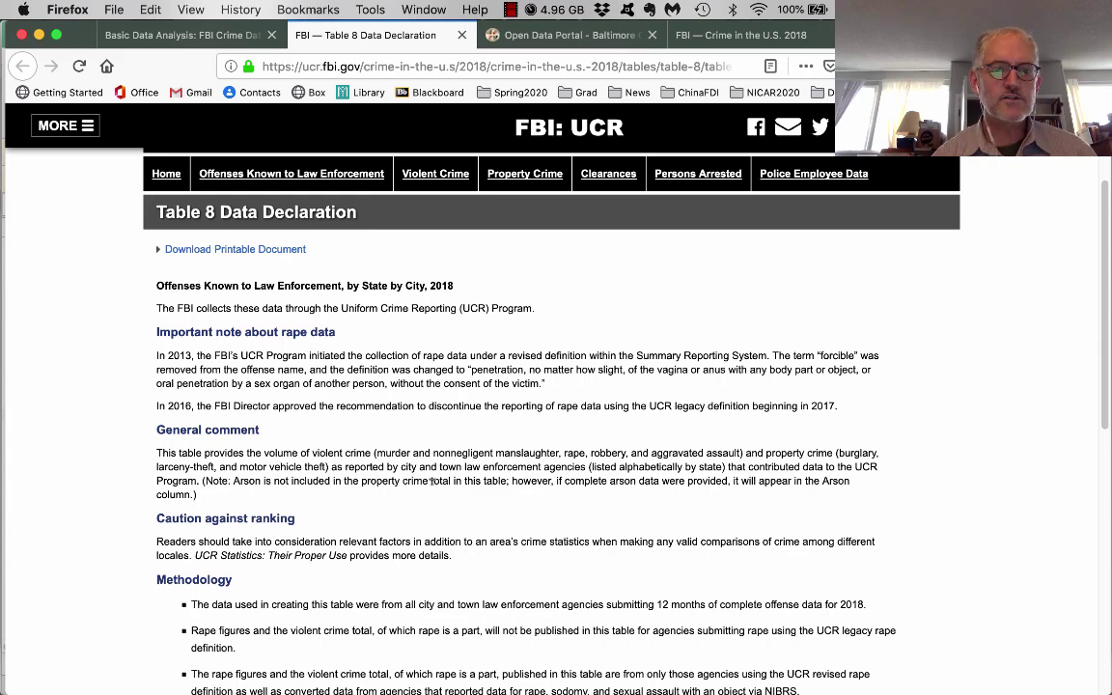
{"action": "scroll", "coordinate": [356, 454], "scroll_direction": "down", "scroll_amount": 3}
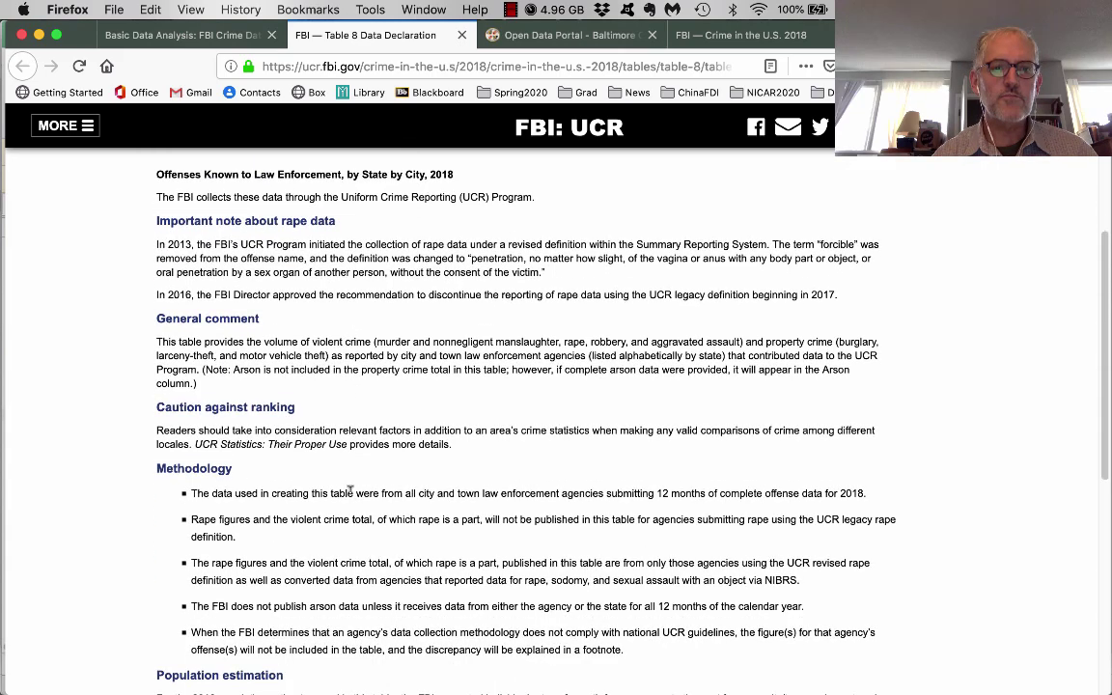
{"action": "double_click", "coordinate": [162, 468]}
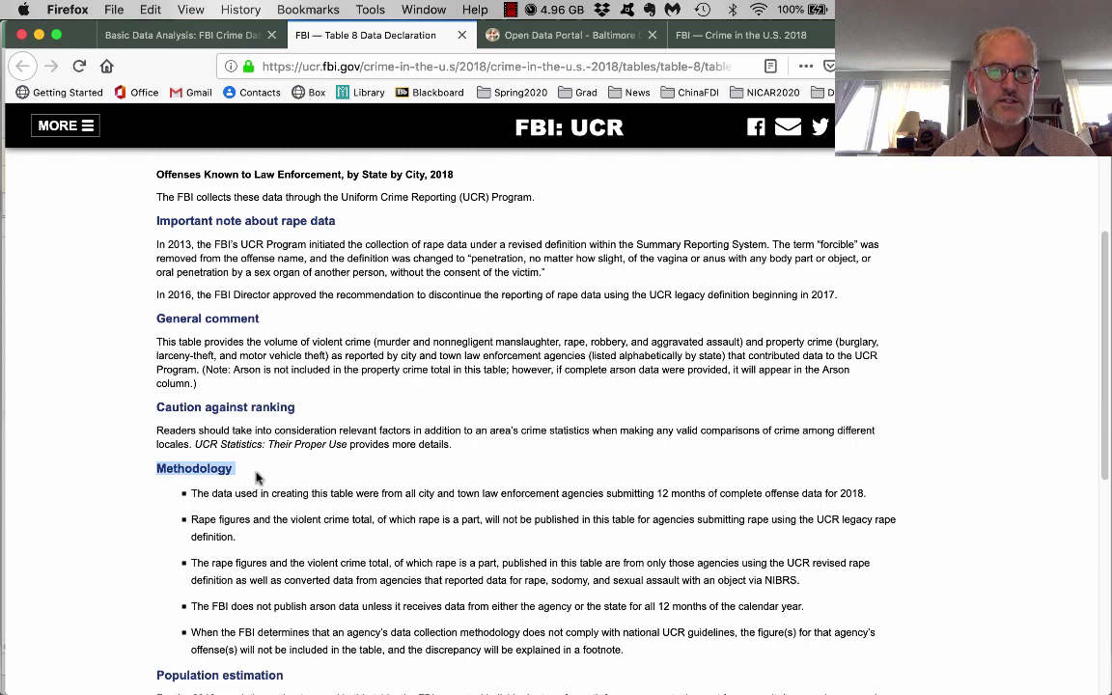
{"action": "left_click", "coordinate": [243, 546]}
{"action": "scroll", "coordinate": [243, 546], "scroll_direction": "down", "scroll_amount": 4}
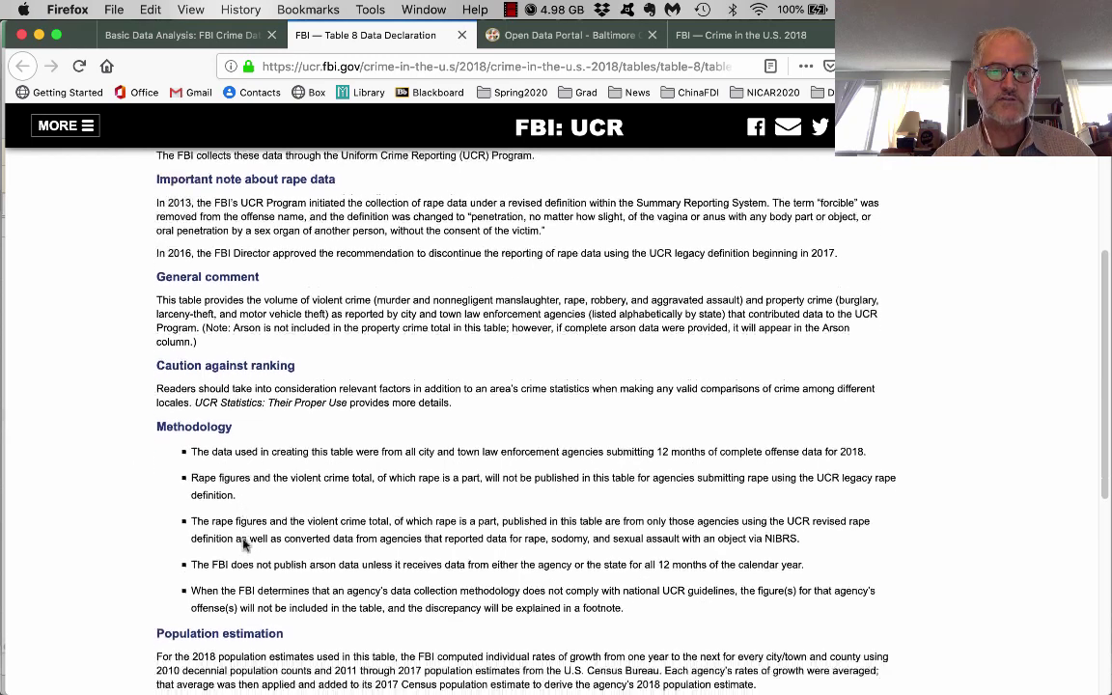
{"action": "scroll", "coordinate": [243, 535], "scroll_direction": "up", "scroll_amount": 4}
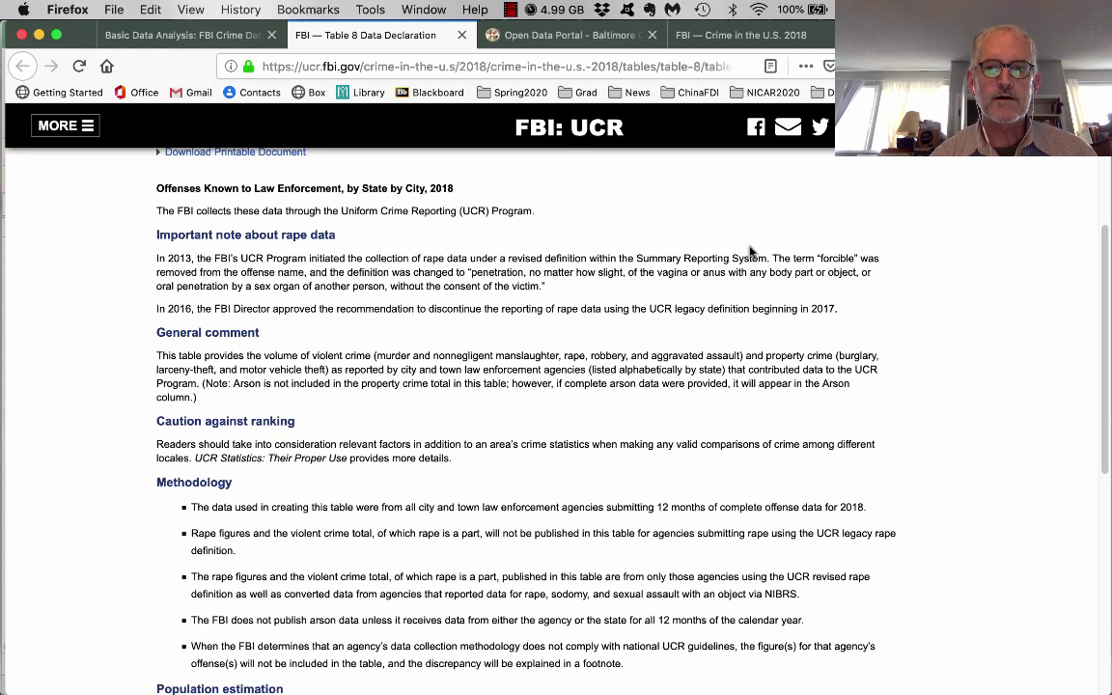
Highlight the text on the removed term "forcible" and the changed definition in the rape data note, and view the remaining sections.
{"action": "left_click_drag", "start_coordinate": [772, 253], "coordinate": [884, 300]}
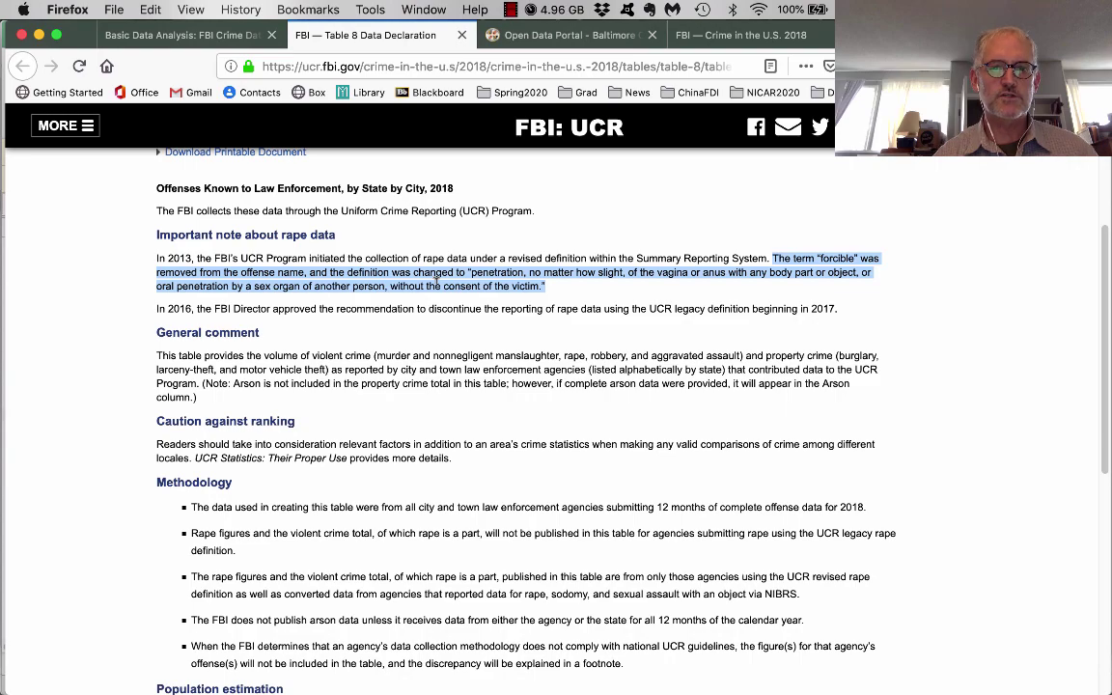
{"action": "scroll", "coordinate": [436, 280], "scroll_direction": "down", "scroll_amount": 5}
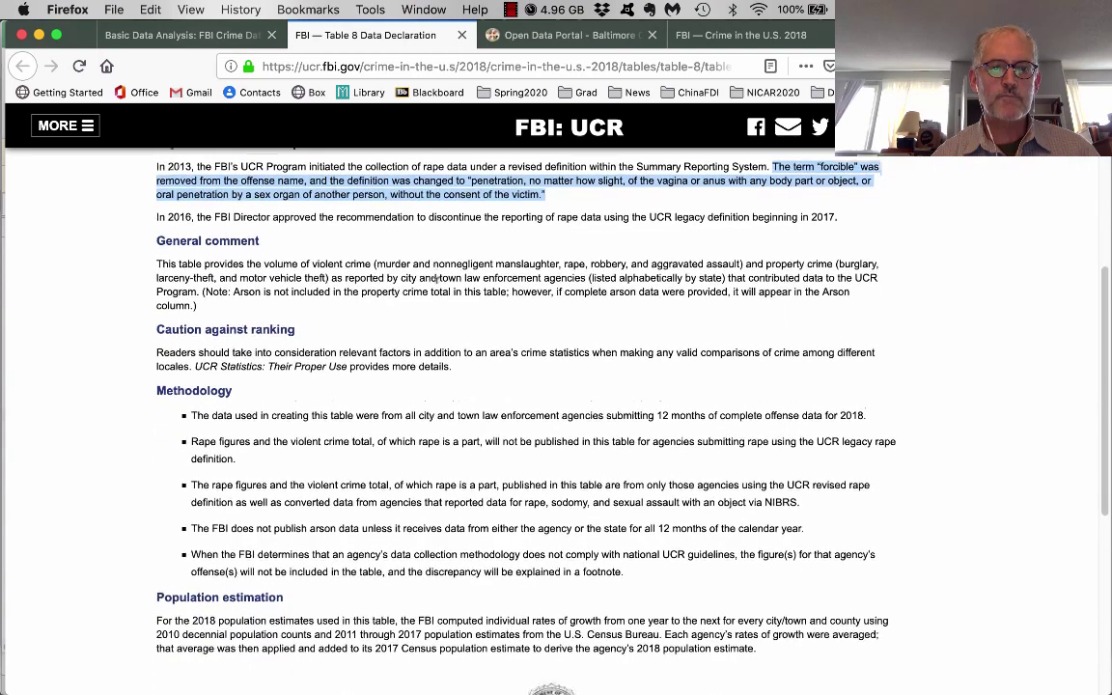
{"action": "scroll", "coordinate": [436, 289], "scroll_direction": "up", "scroll_amount": 1}
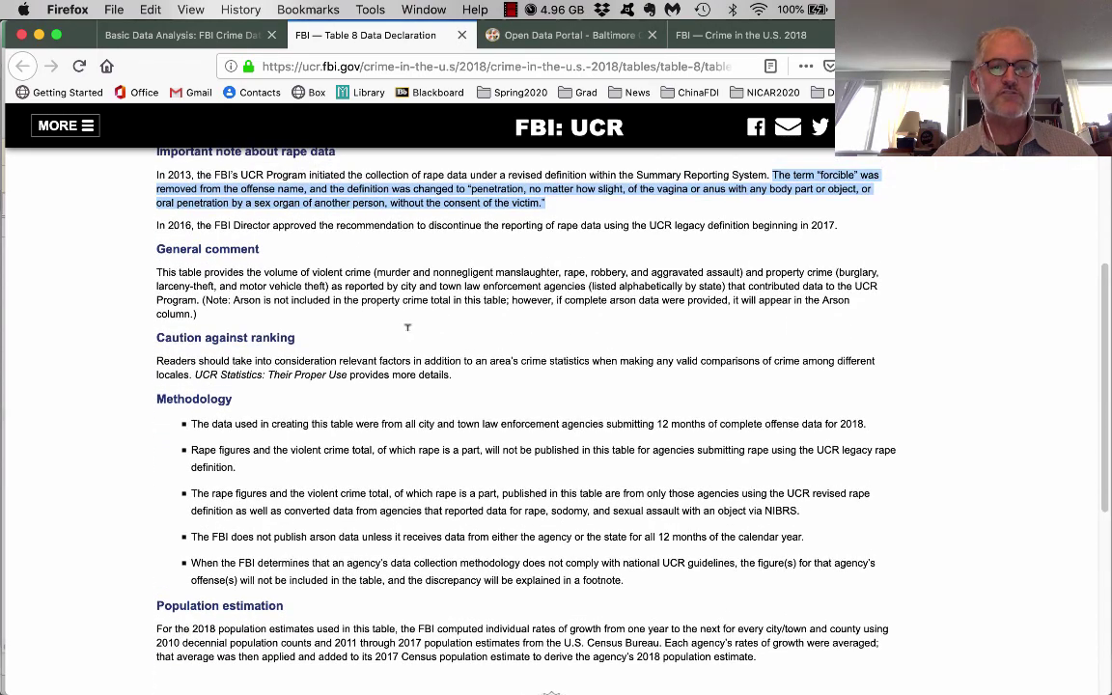
Return to the Basic Data Analysis lecture page and review the South Carolina Table 8 sample and the Basic flaws with data sets section.
{"action": "left_click", "coordinate": [166, 37]}
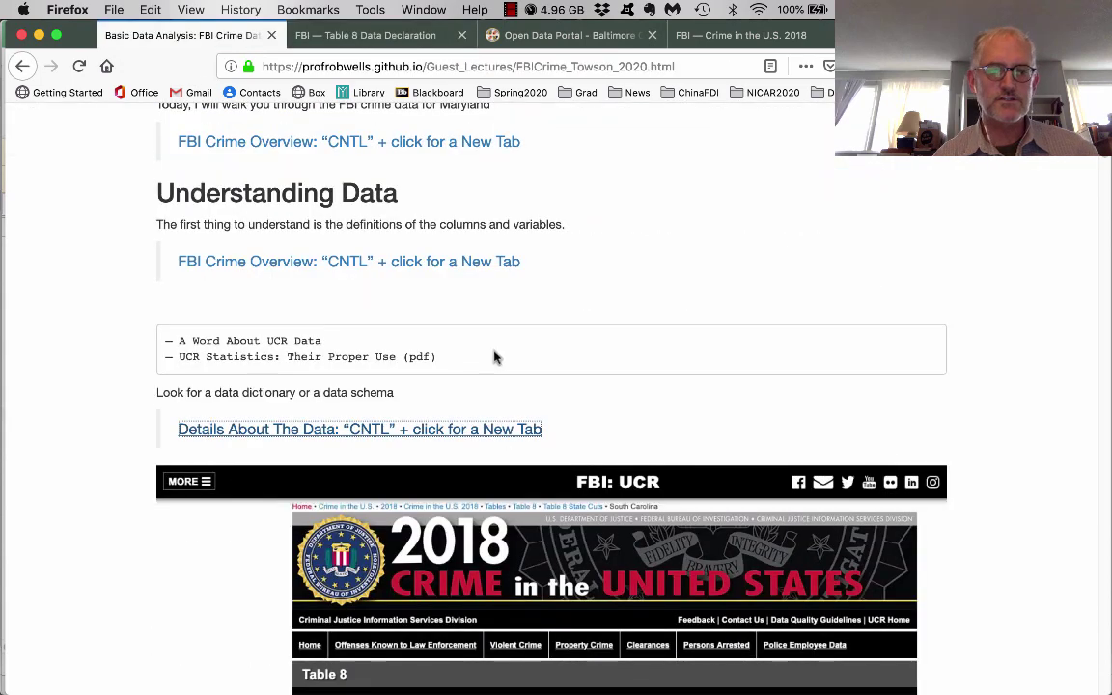
{"action": "scroll", "coordinate": [524, 357], "scroll_direction": "down", "scroll_amount": 10}
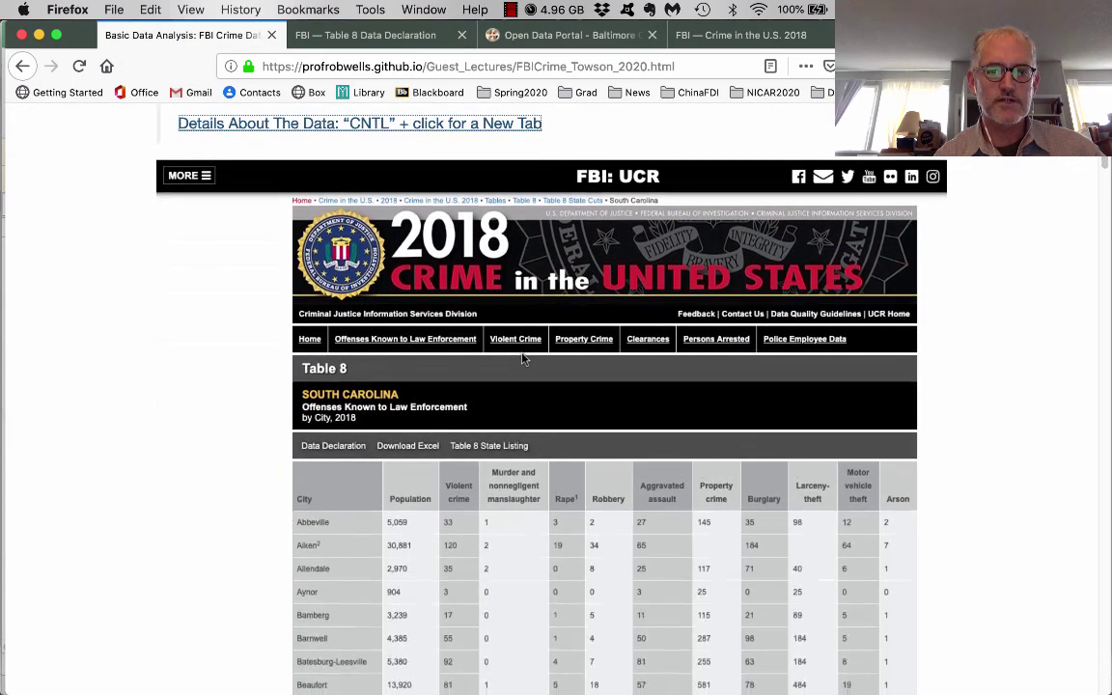
{"action": "scroll", "coordinate": [521, 359], "scroll_direction": "up", "scroll_amount": 1}
{"action": "scroll", "coordinate": [521, 359], "scroll_direction": "down", "scroll_amount": 9}
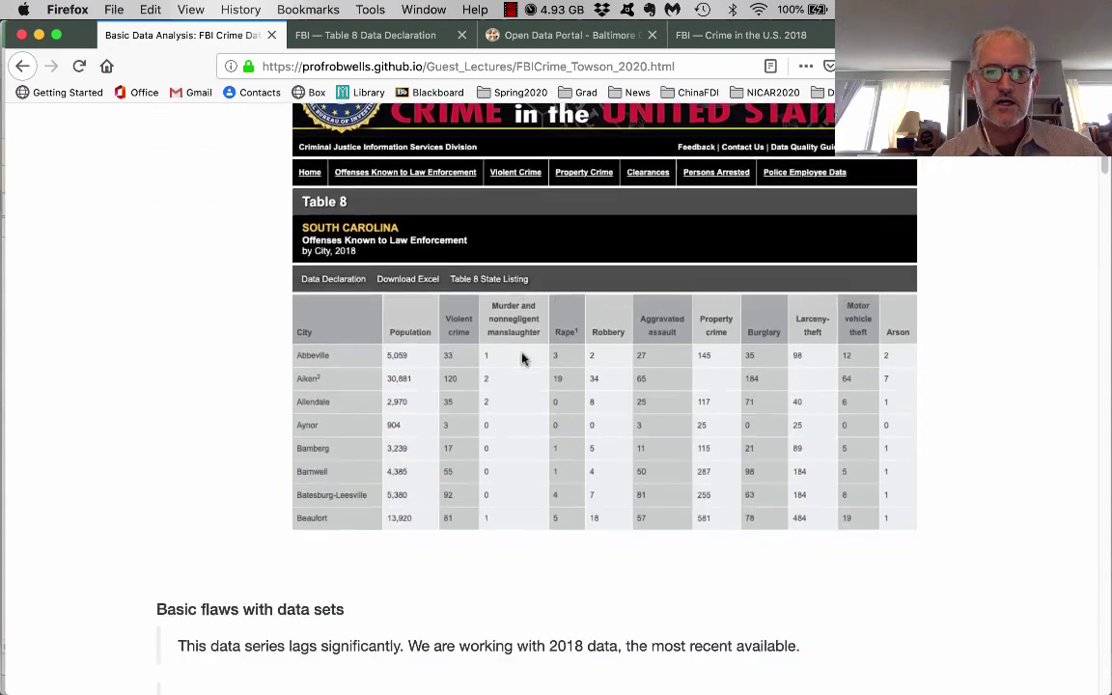
{"action": "scroll", "coordinate": [521, 359], "scroll_direction": "down", "scroll_amount": 3}
{"action": "scroll", "coordinate": [522, 359], "scroll_direction": "down", "scroll_amount": 3}
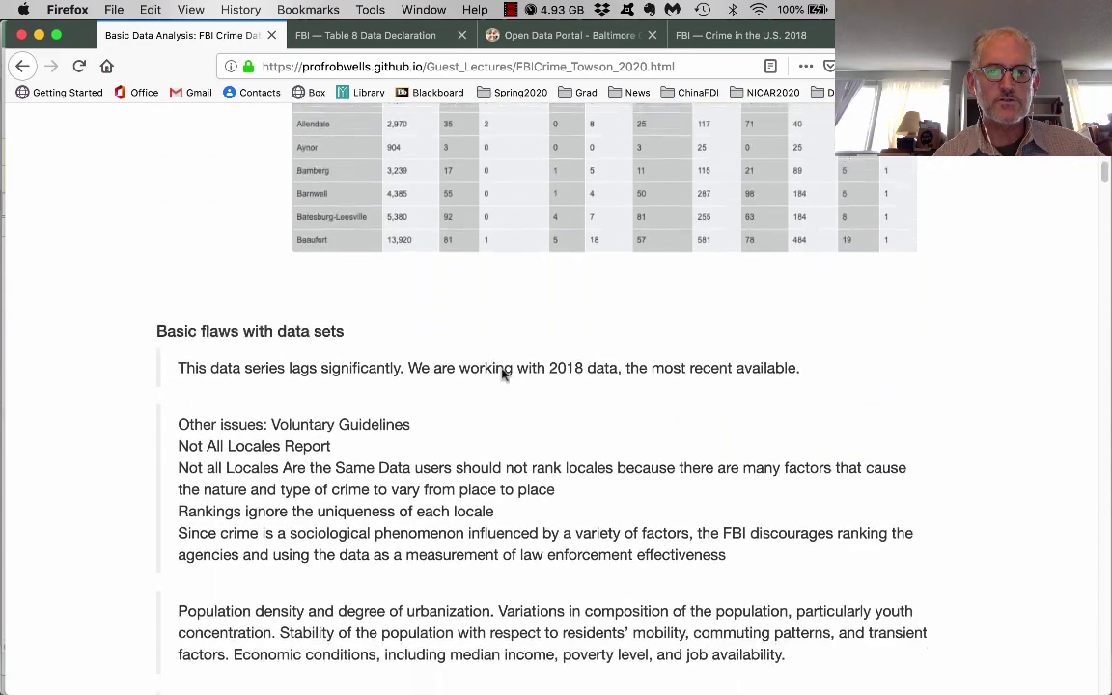
{"action": "scroll", "coordinate": [296, 352], "scroll_direction": "down", "scroll_amount": 2}
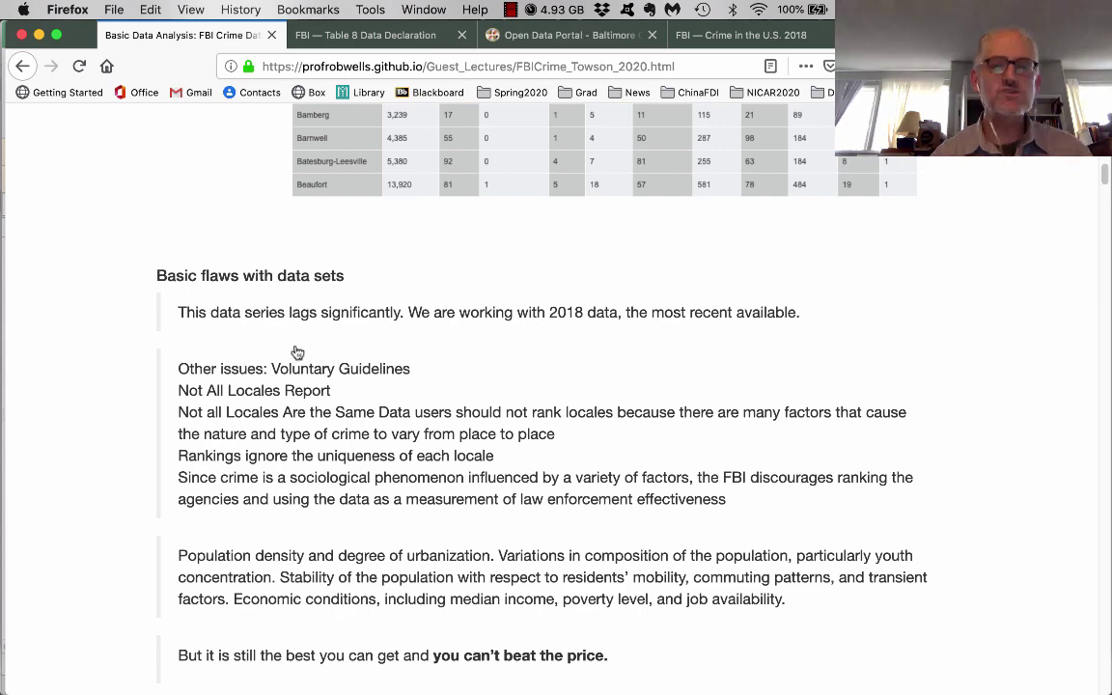
Switch to maryland.xlsx in Excel and look through the Table 8 offense columns and Maryland city rows.
{"action": "key", "text": "super+Tab"}
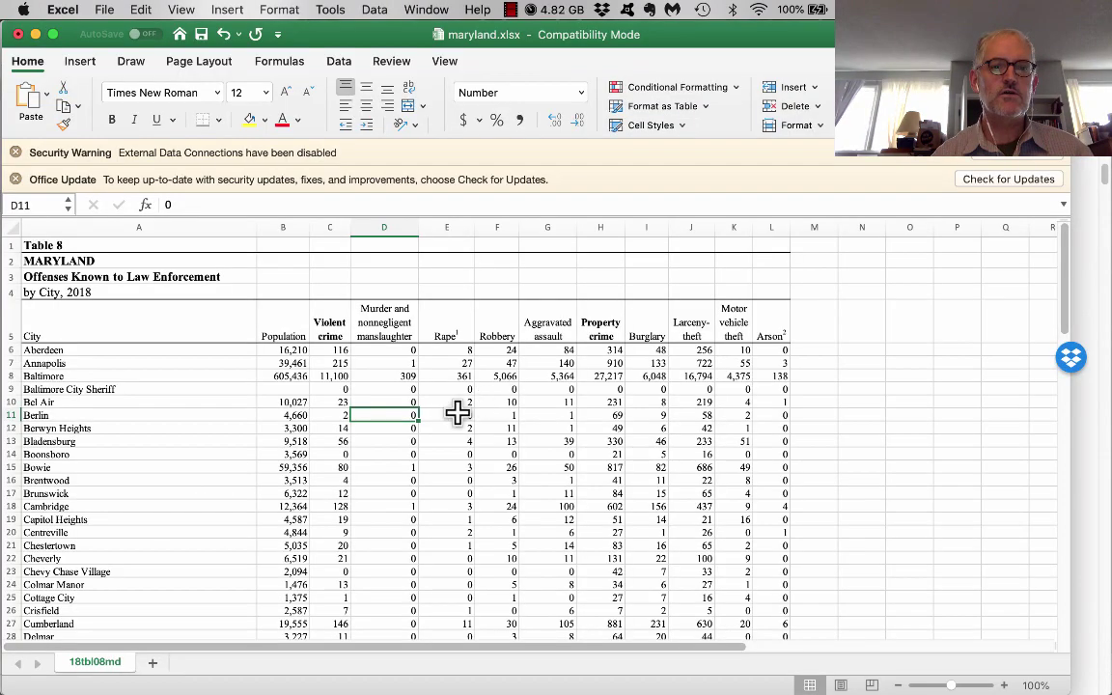
{"action": "scroll", "coordinate": [321, 421], "scroll_direction": "down", "scroll_amount": 1}
{"action": "scroll", "coordinate": [321, 422], "scroll_direction": "down", "scroll_amount": 1}
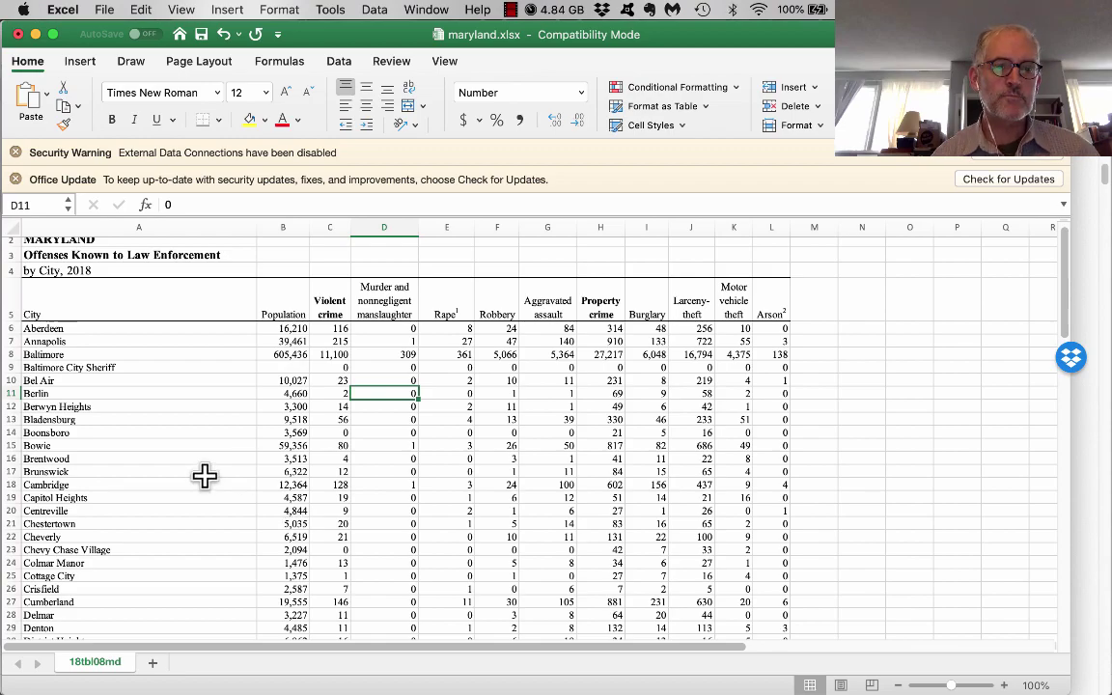
{"action": "scroll", "coordinate": [273, 474], "scroll_direction": "down", "scroll_amount": 2}
{"action": "scroll", "coordinate": [205, 475], "scroll_direction": "down", "scroll_amount": 15}
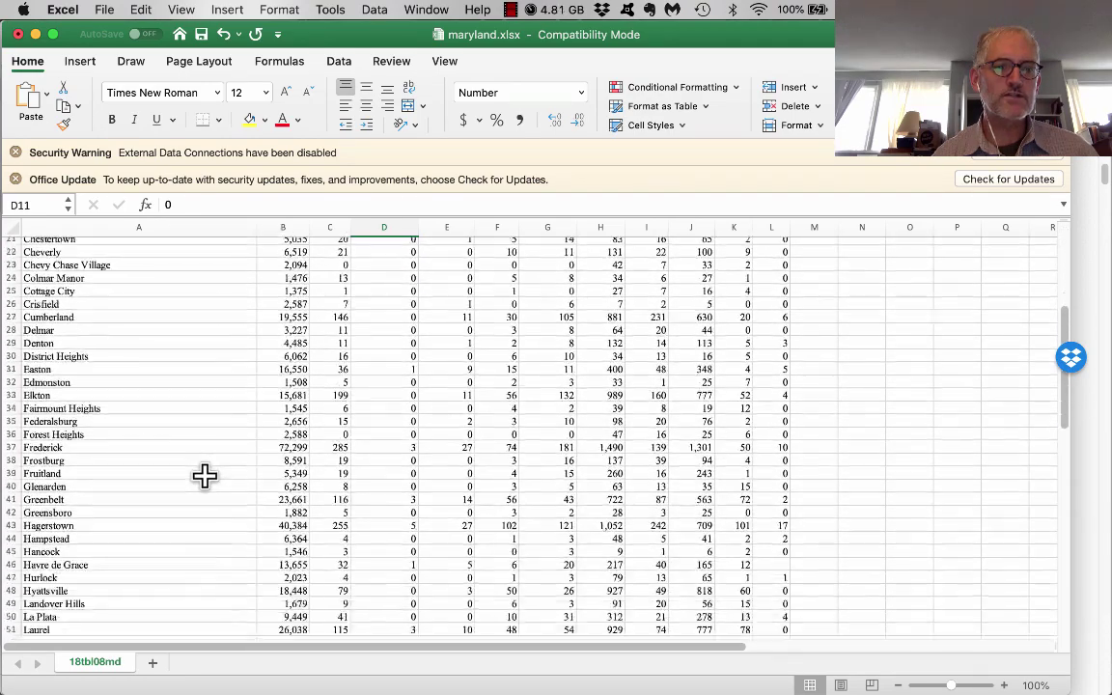
{"action": "scroll", "coordinate": [204, 475], "scroll_direction": "down", "scroll_amount": 3}
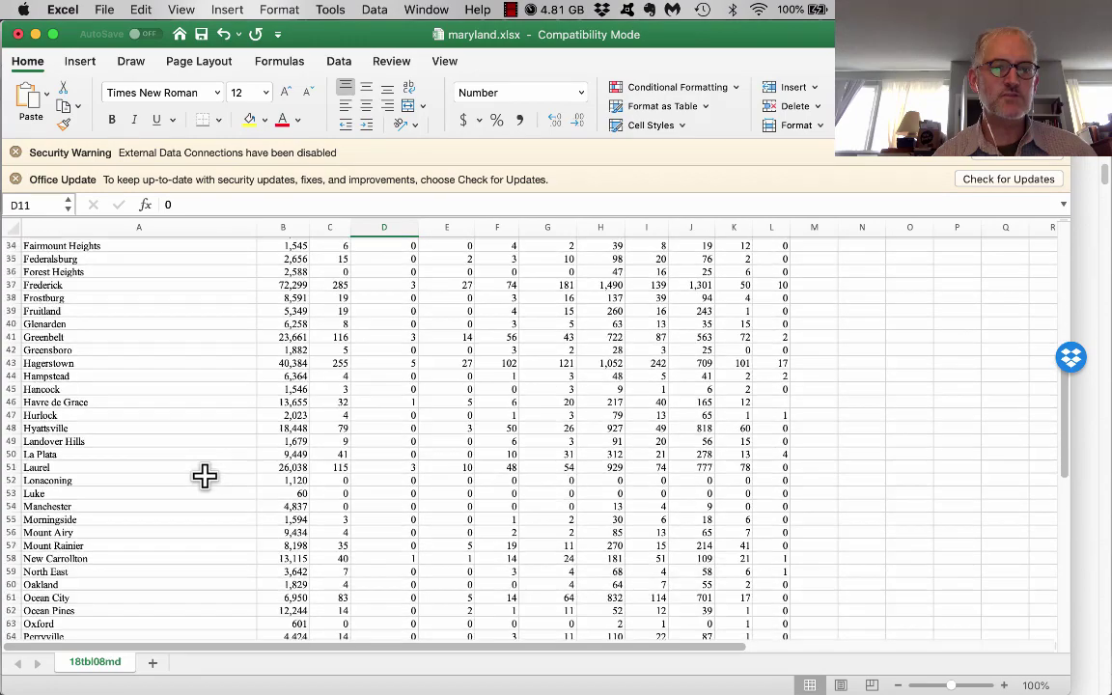
Return to the lecture page in Firefox and highlight the "Voluntary Guidelines" and "Not All Locales Report" lines under Basic flaws with data sets.
{"action": "scroll", "coordinate": [204, 475], "scroll_direction": "up", "scroll_amount": 20}
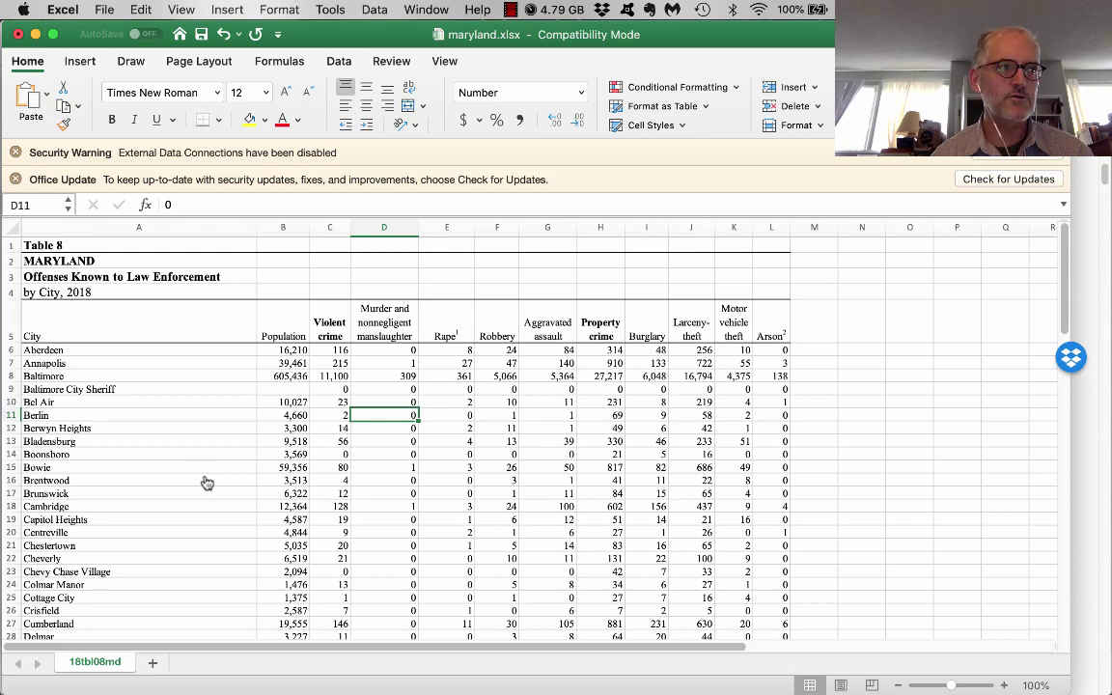
{"action": "key", "text": "super+Tab"}
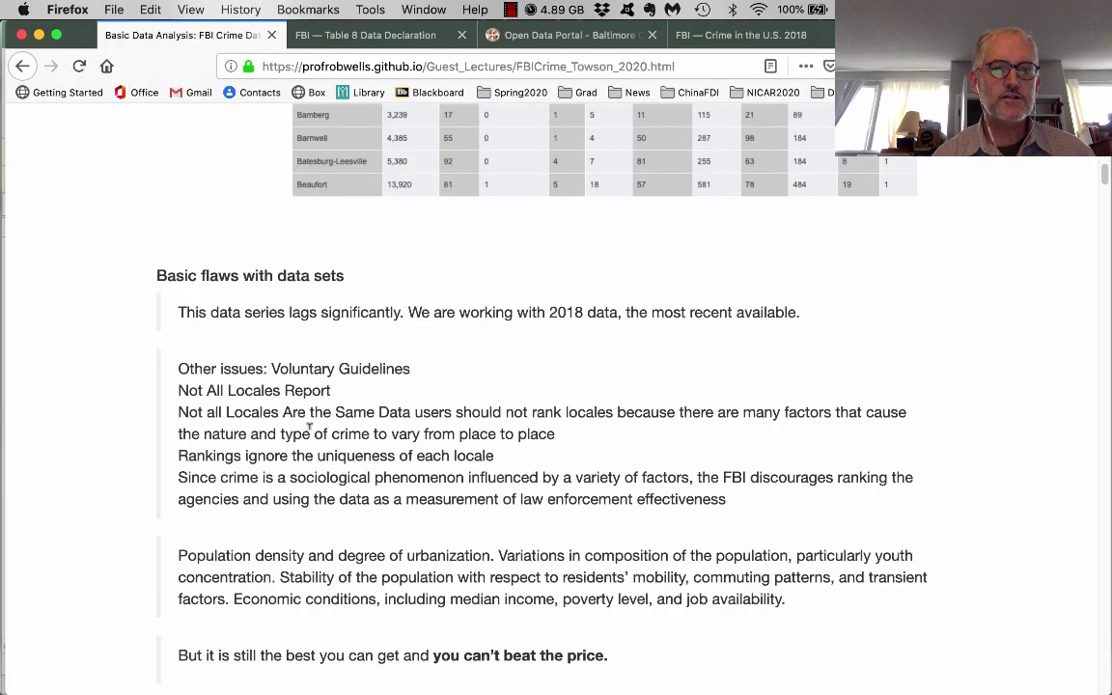
{"action": "scroll", "coordinate": [312, 428], "scroll_direction": "down", "scroll_amount": 2}
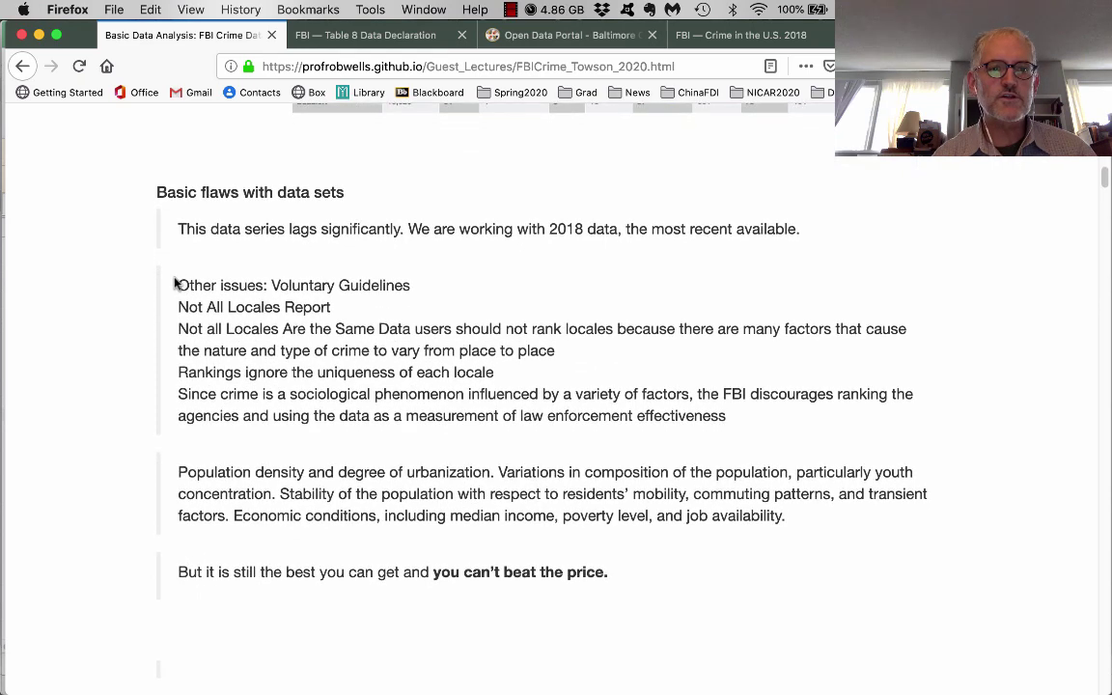
{"action": "left_click_drag", "start_coordinate": [210, 285], "coordinate": [455, 311]}
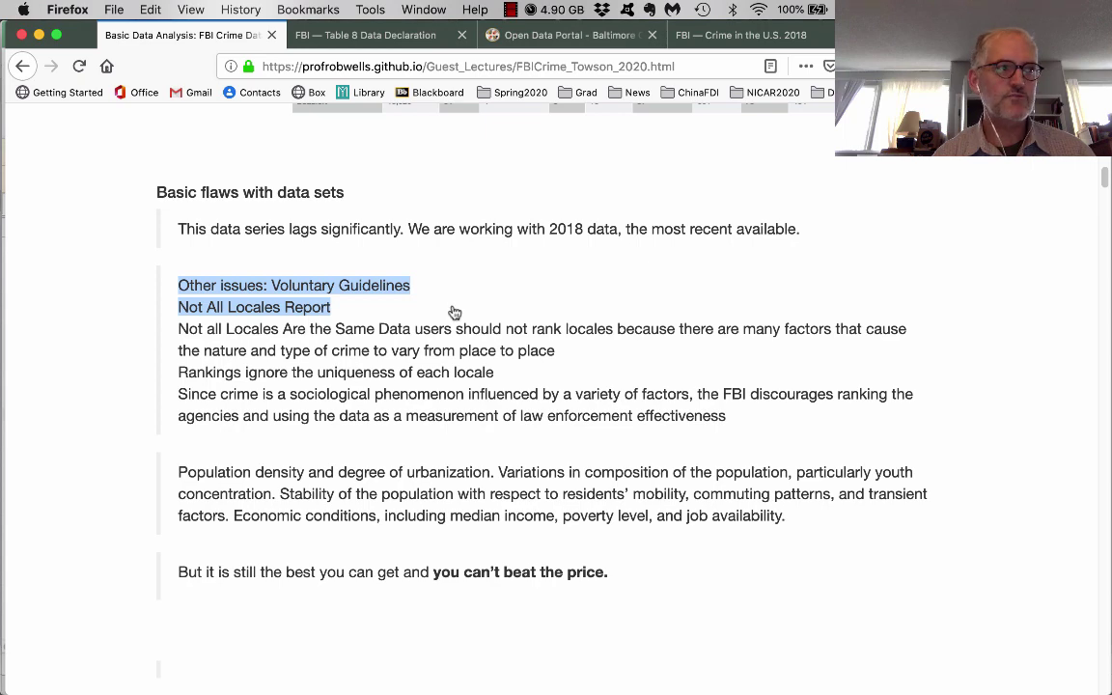
Switch to maryland.xlsx in Excel and check which Maryland cities are listed in the table.
{"action": "key", "text": "super+Tab"}
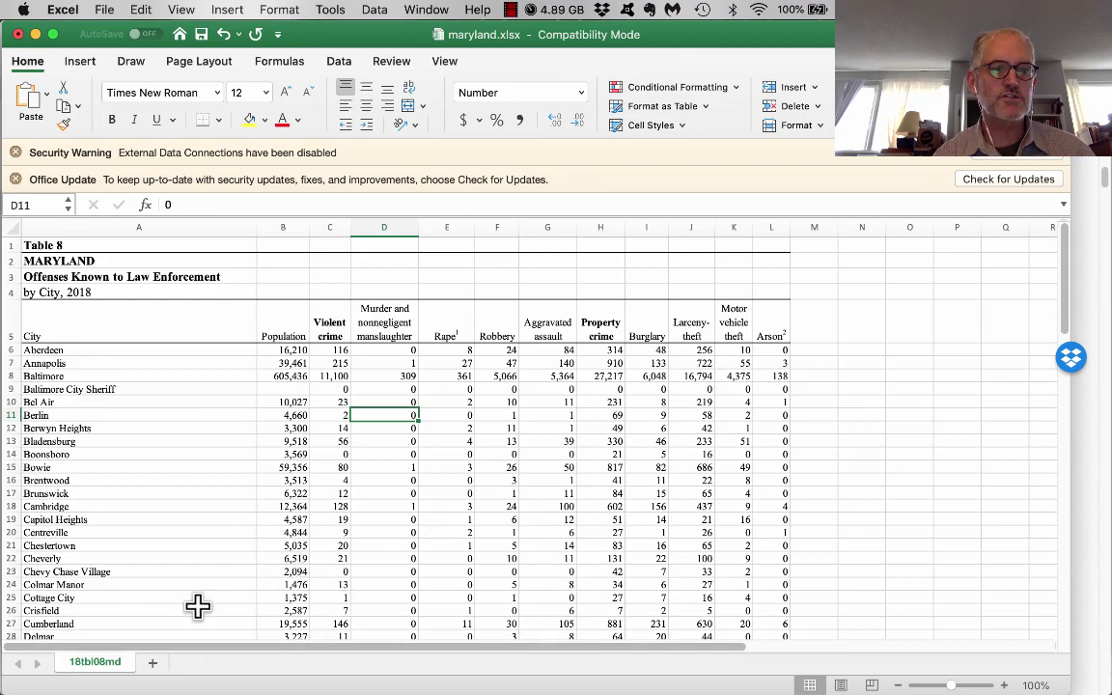
{"action": "scroll", "coordinate": [197, 605], "scroll_direction": "down", "scroll_amount": 2}
{"action": "scroll", "coordinate": [197, 605], "scroll_direction": "down", "scroll_amount": 2}
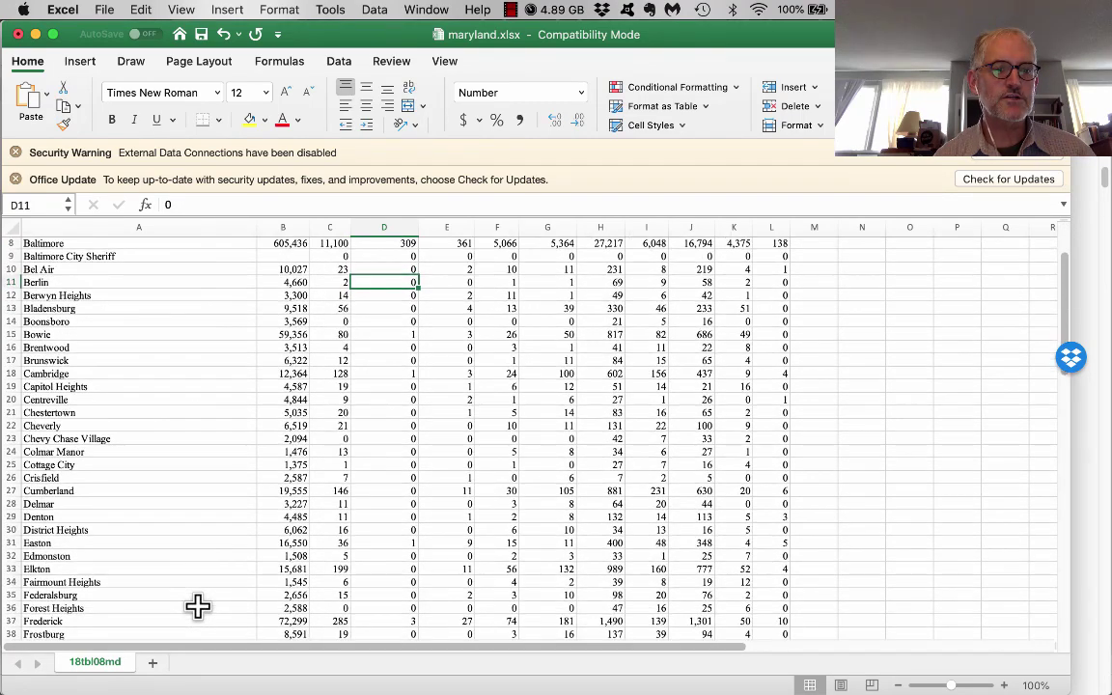
{"action": "scroll", "coordinate": [197, 605], "scroll_direction": "up", "scroll_amount": 4}
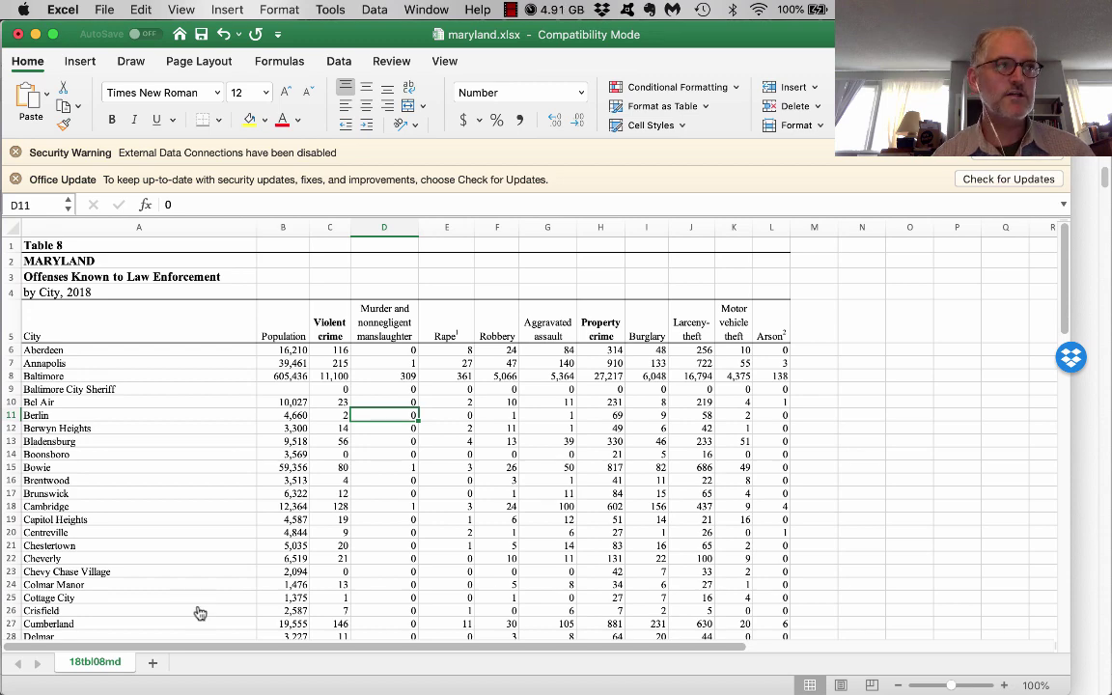
Switch back to the lecture page in Firefox and highlight the sentence "But it is still the best you can get and you can't beat the price.".
{"action": "key", "text": "super+Tab"}
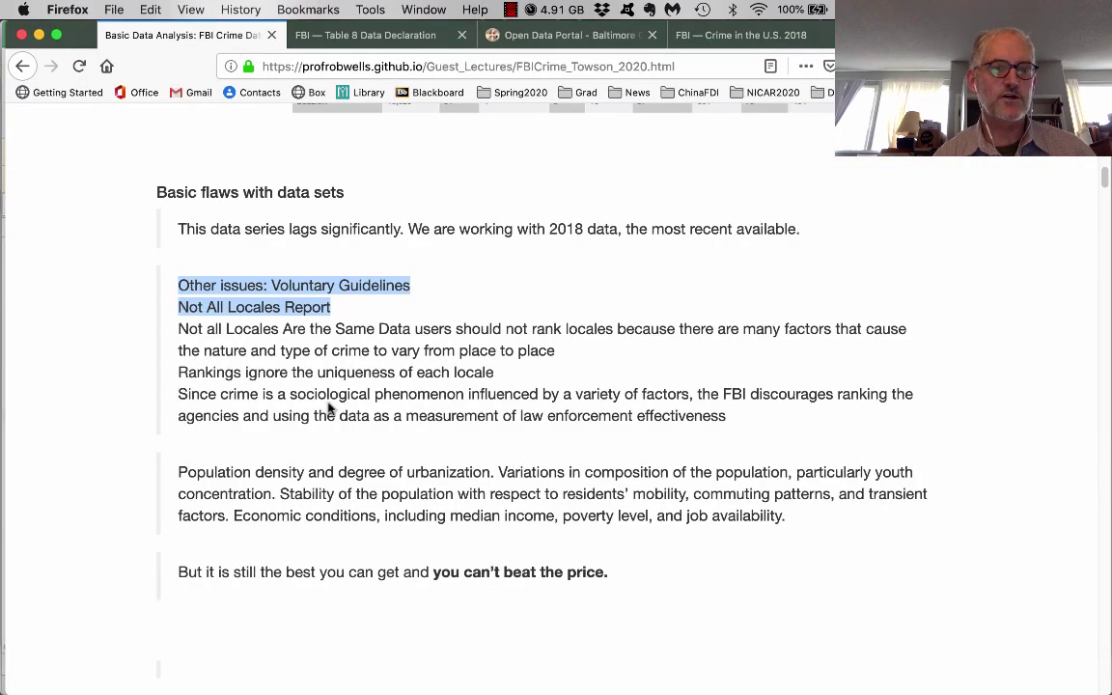
{"action": "scroll", "coordinate": [329, 408], "scroll_direction": "down", "scroll_amount": 3}
{"action": "scroll", "coordinate": [328, 408], "scroll_direction": "down", "scroll_amount": 1}
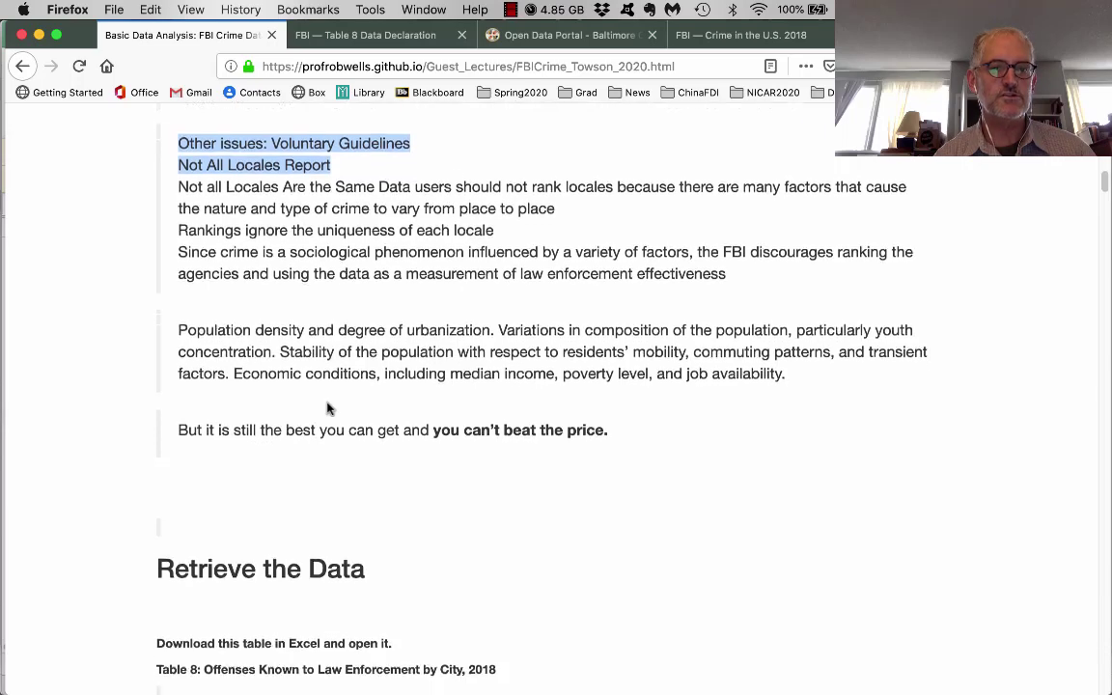
{"action": "left_click_drag", "start_coordinate": [610, 422], "coordinate": [162, 407]}
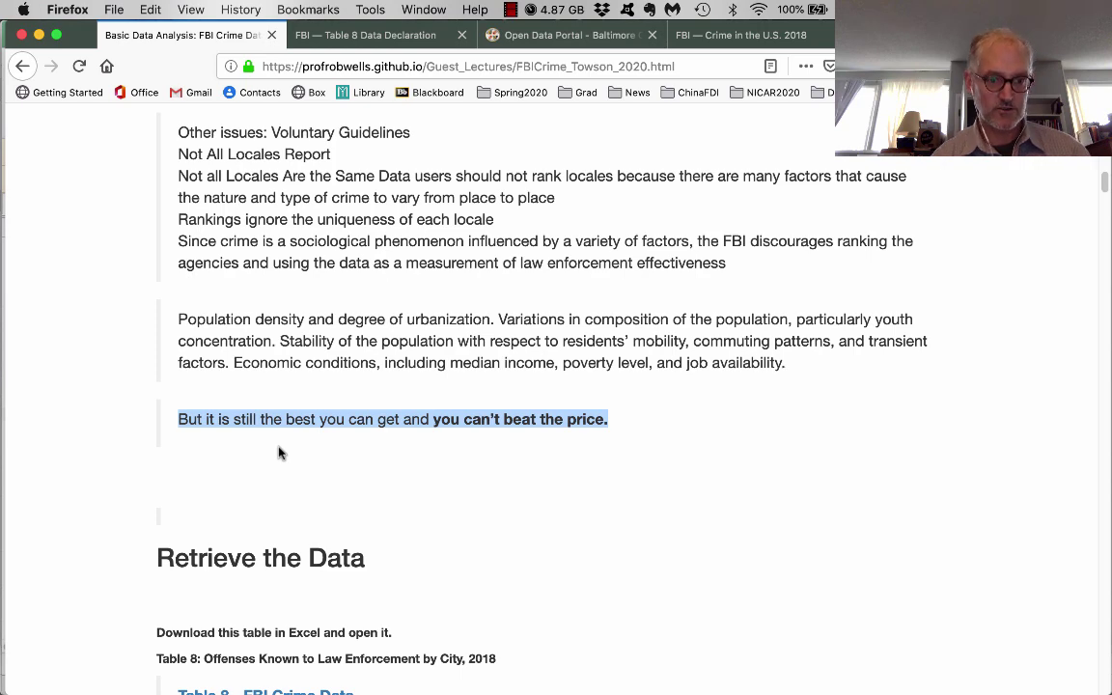
Open the "Table 8 - FBI Crime Data" link from the Retrieve the Data section in a new tab and view it.
{"action": "scroll", "coordinate": [278, 453], "scroll_direction": "down", "scroll_amount": 5}
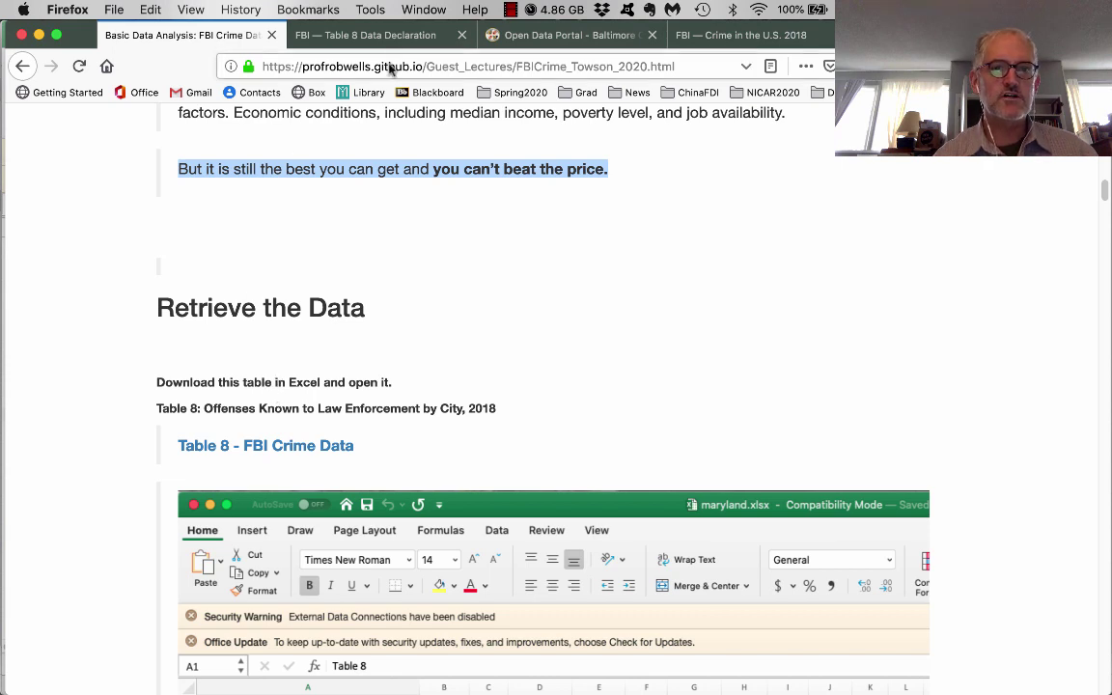
{"action": "right_click", "coordinate": [284, 452]}
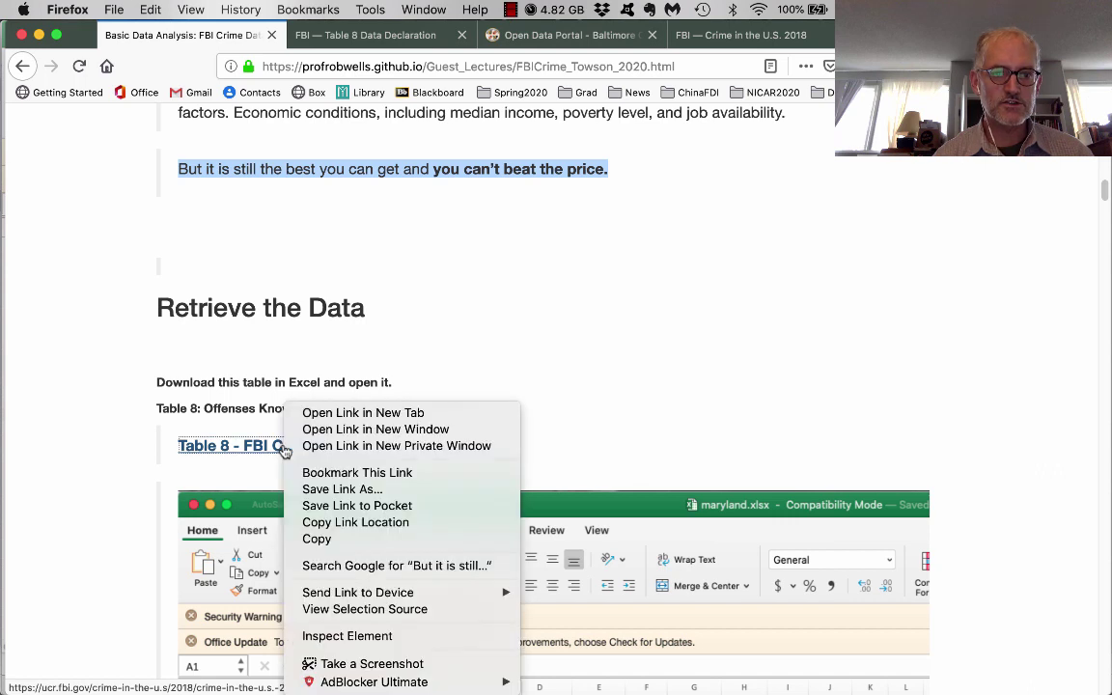
{"action": "left_click", "coordinate": [315, 415]}
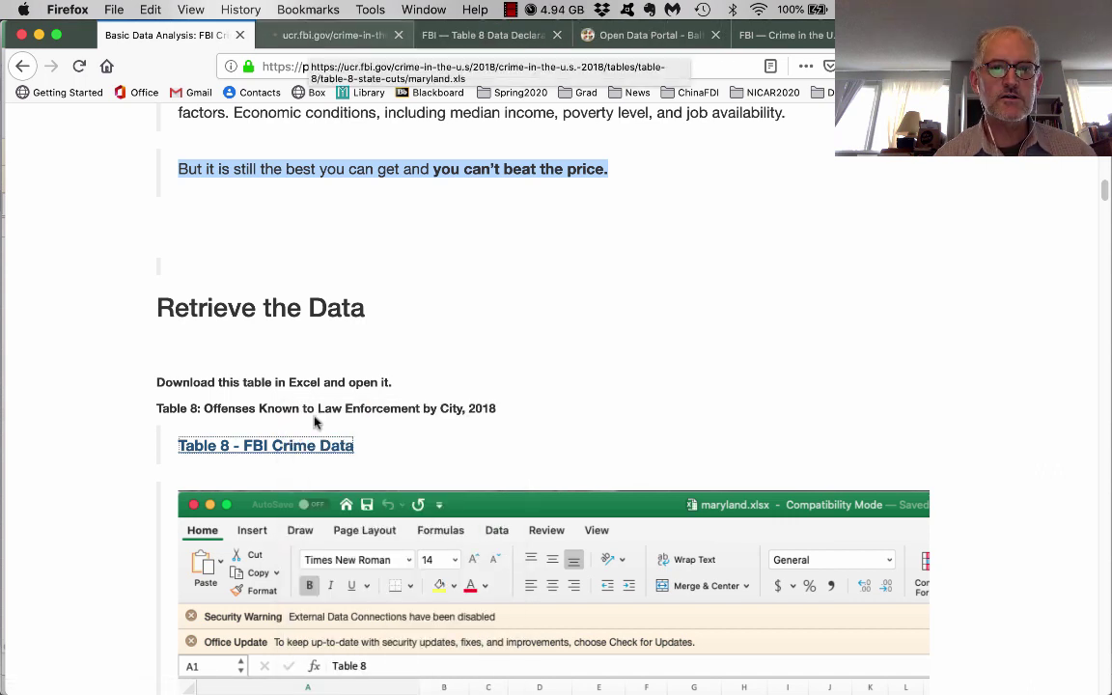
{"action": "left_click", "coordinate": [311, 37]}
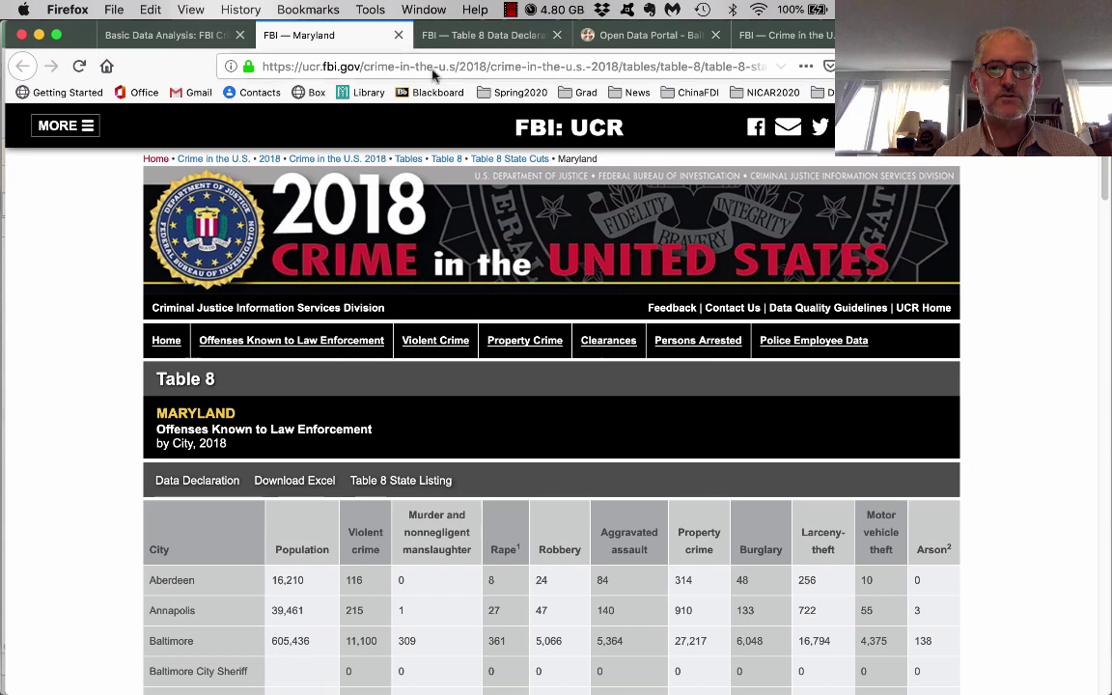
Go to the Offense Tables from the already open FBI 2018 Crime in the U.S. page.
{"action": "left_click", "coordinate": [444, 37]}
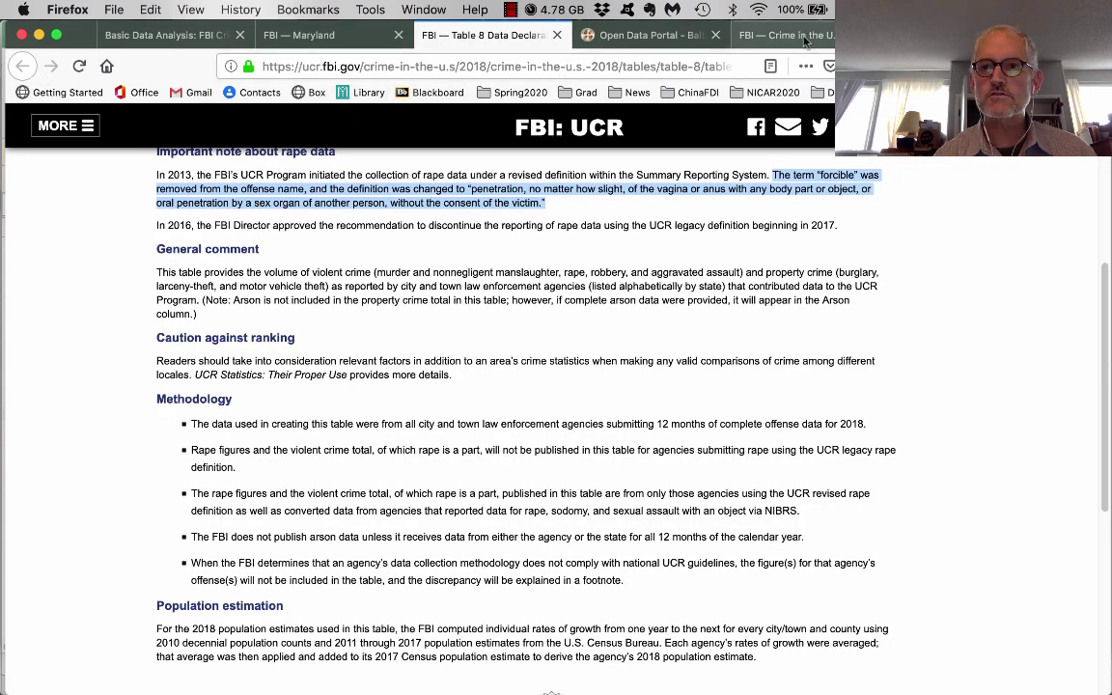
{"action": "left_click", "coordinate": [777, 35]}
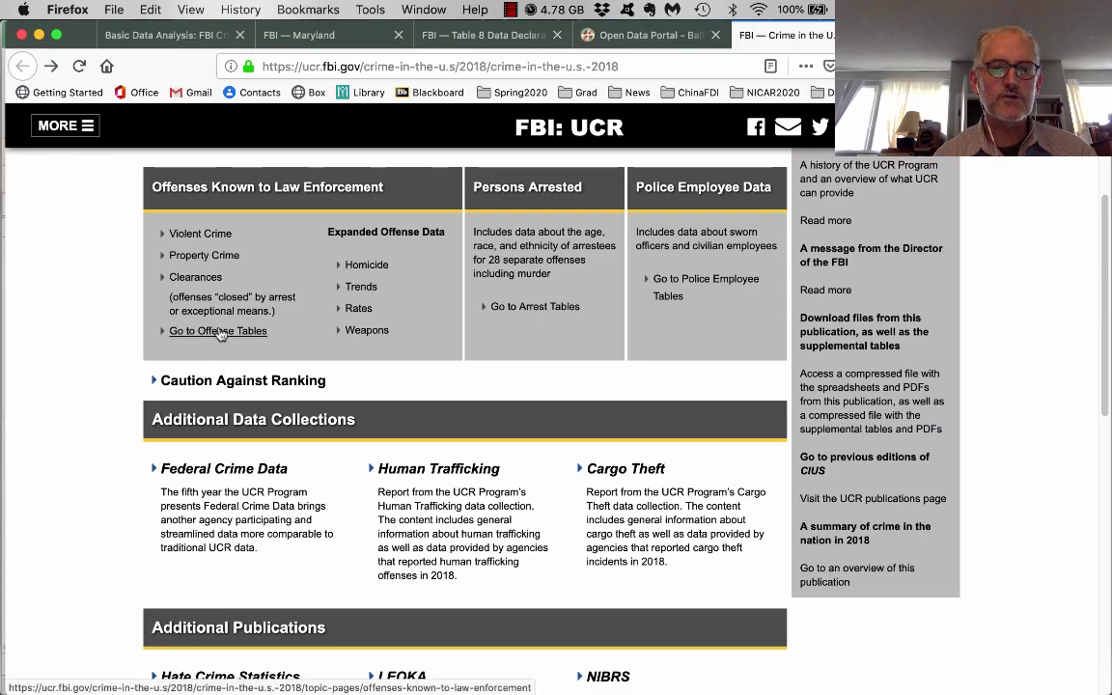
{"action": "scroll", "coordinate": [222, 328], "scroll_direction": "up", "scroll_amount": 5}
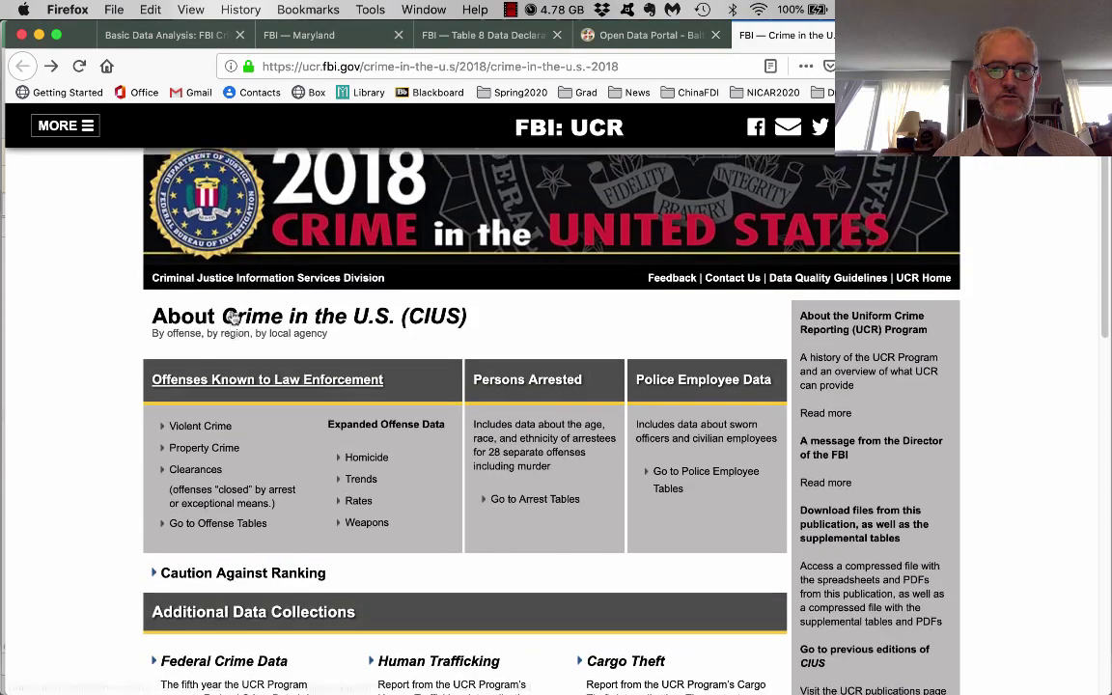
{"action": "scroll", "coordinate": [232, 319], "scroll_direction": "down", "scroll_amount": 5}
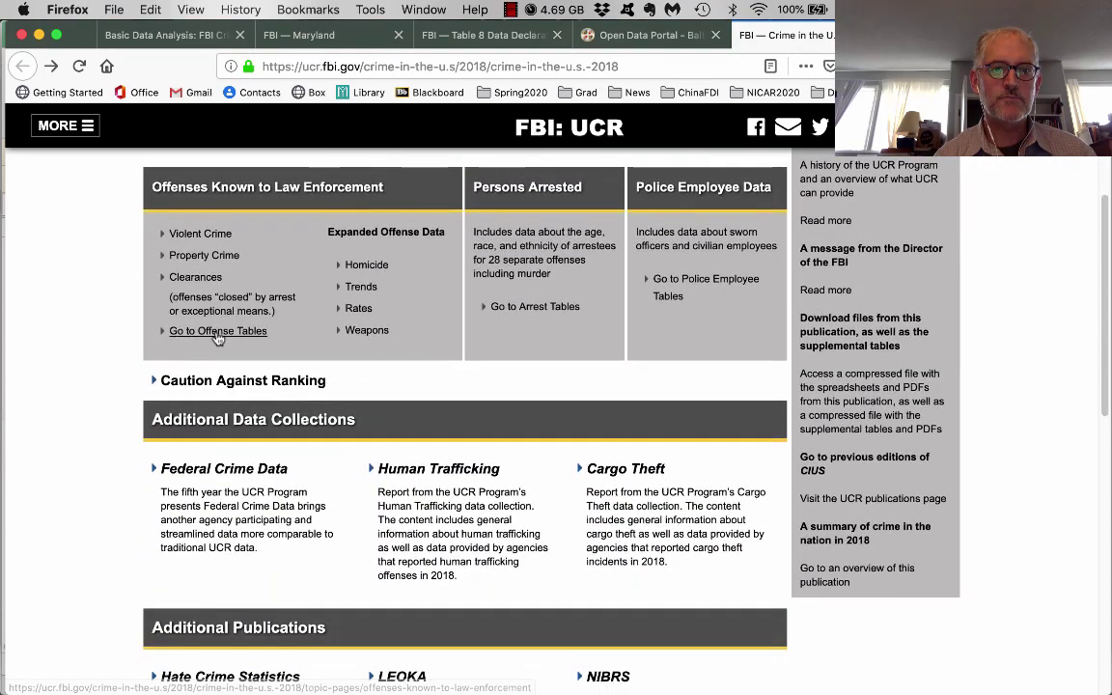
{"action": "left_click", "coordinate": [219, 331]}
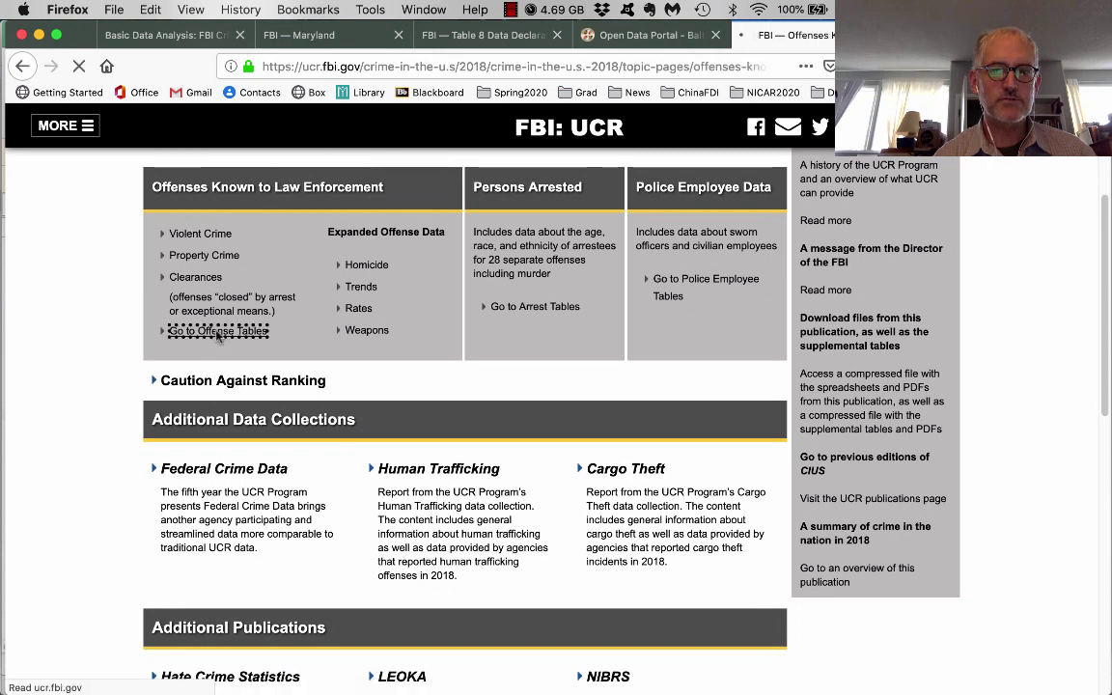
Open Table 8 from the Offenses data tables and choose Maryland in its state listing.
{"action": "scroll", "coordinate": [777, 434], "scroll_direction": "down", "scroll_amount": 3}
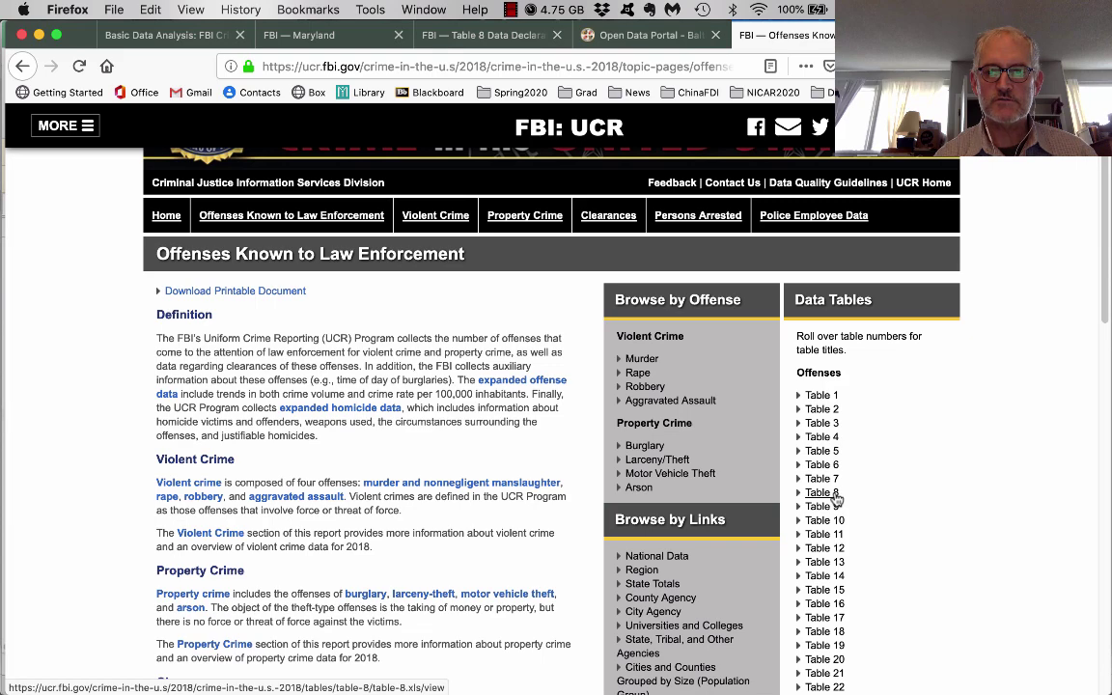
{"action": "left_click", "coordinate": [836, 494]}
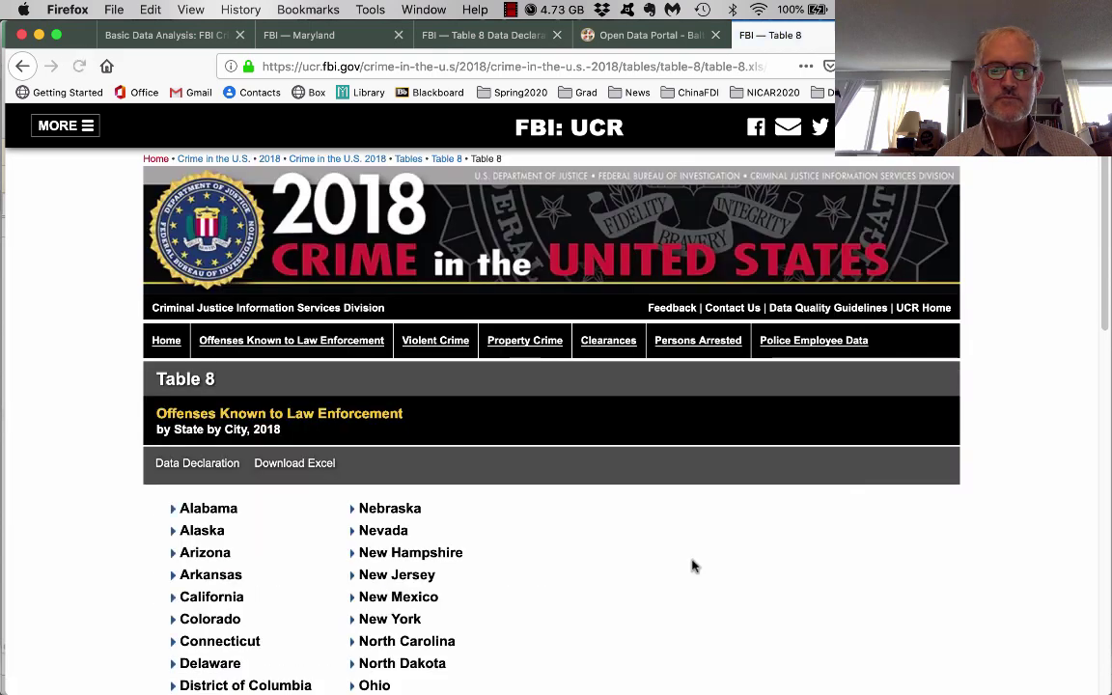
{"action": "scroll", "coordinate": [629, 598], "scroll_direction": "down", "scroll_amount": 8}
{"action": "scroll", "coordinate": [184, 600], "scroll_direction": "down", "scroll_amount": 1}
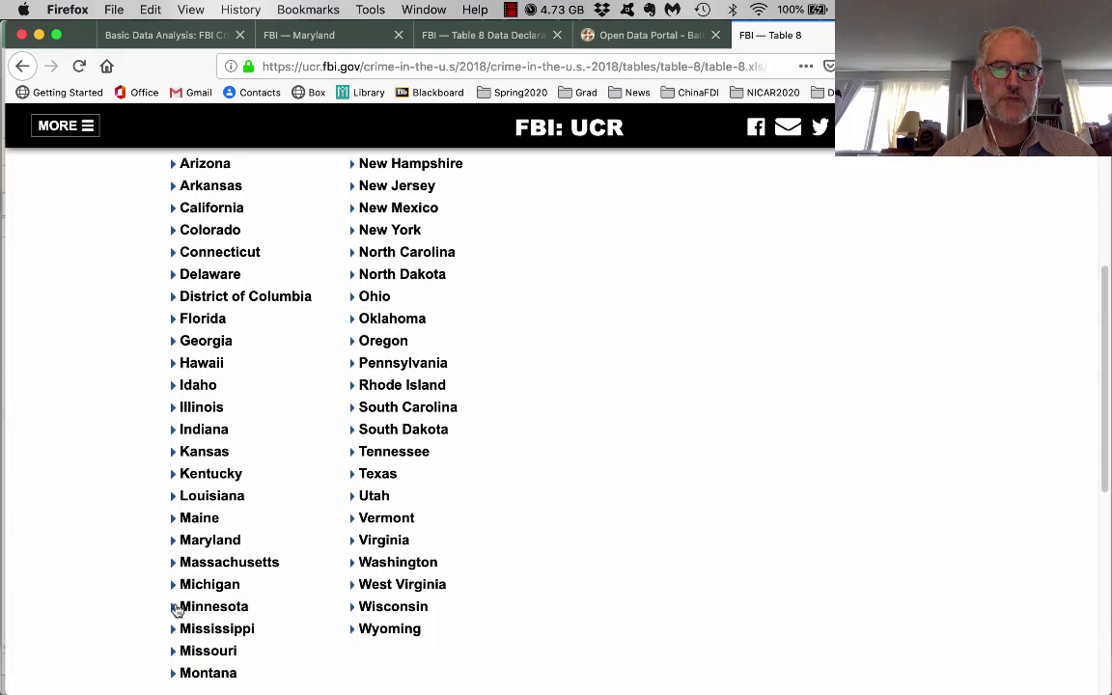
{"action": "left_click", "coordinate": [202, 542]}
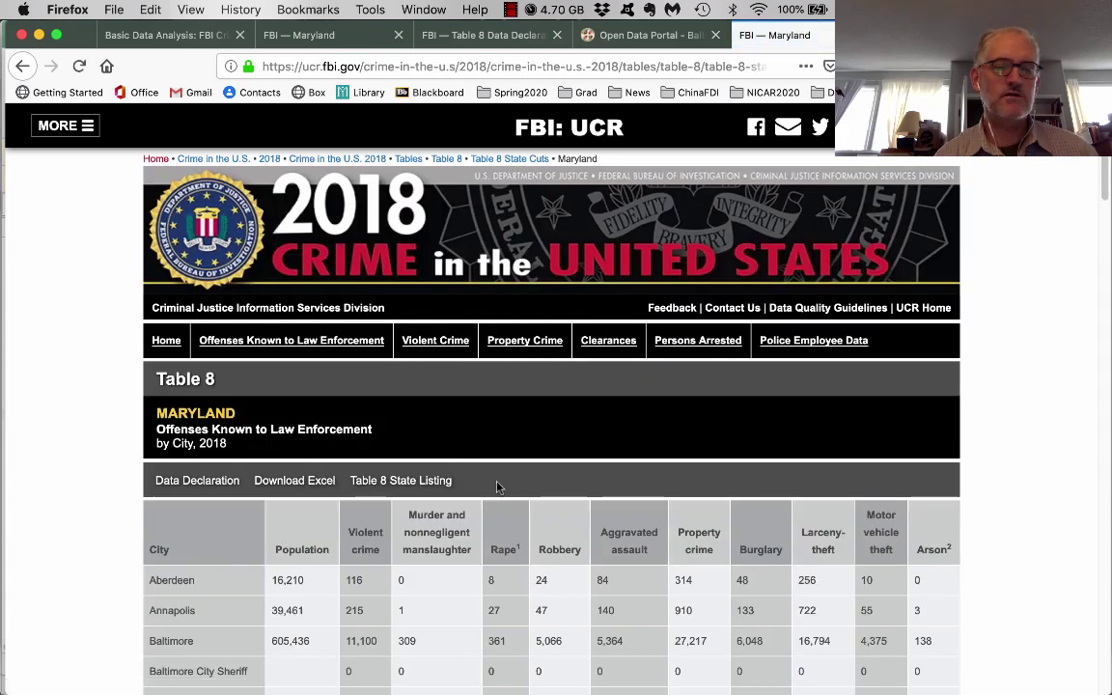
Look over the Maryland city table and open its Data Declaration in a new tab.
{"action": "scroll", "coordinate": [498, 488], "scroll_direction": "down", "scroll_amount": 2}
{"action": "scroll", "coordinate": [498, 487], "scroll_direction": "down", "scroll_amount": 2}
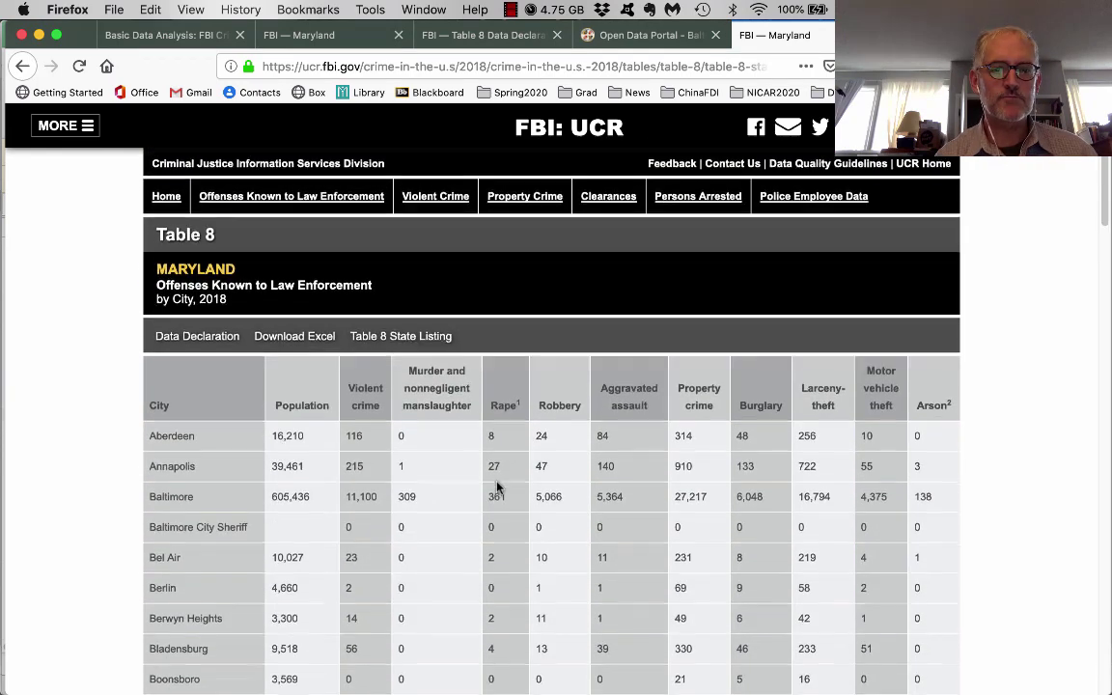
{"action": "scroll", "coordinate": [498, 487], "scroll_direction": "down", "scroll_amount": 2}
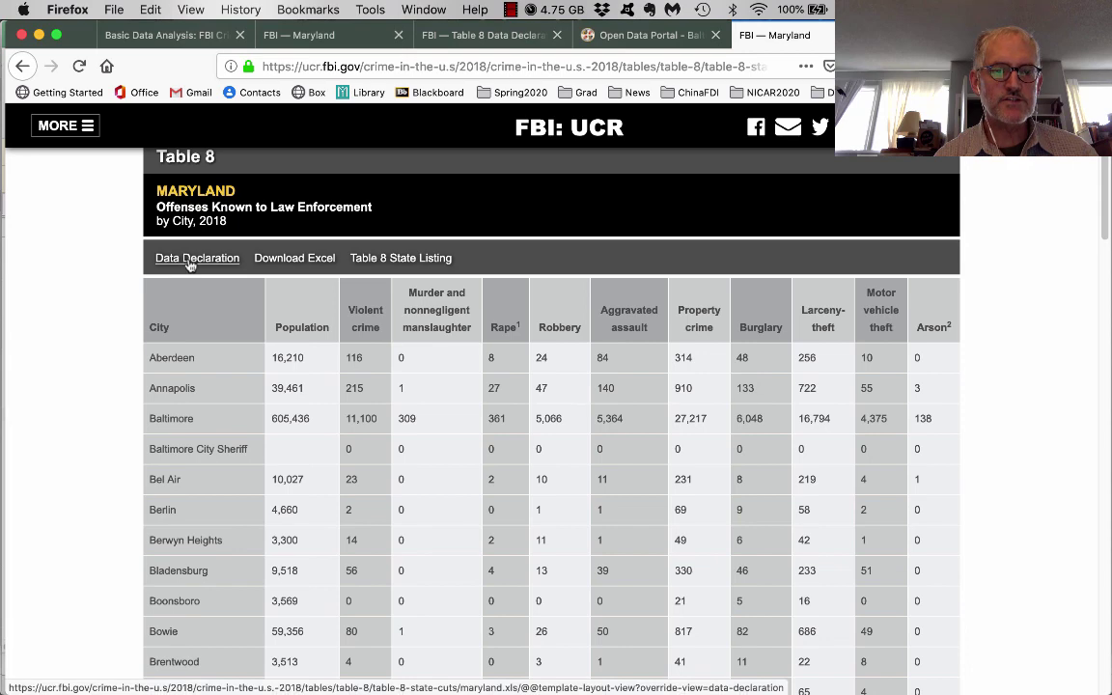
{"action": "right_click", "coordinate": [192, 263]}
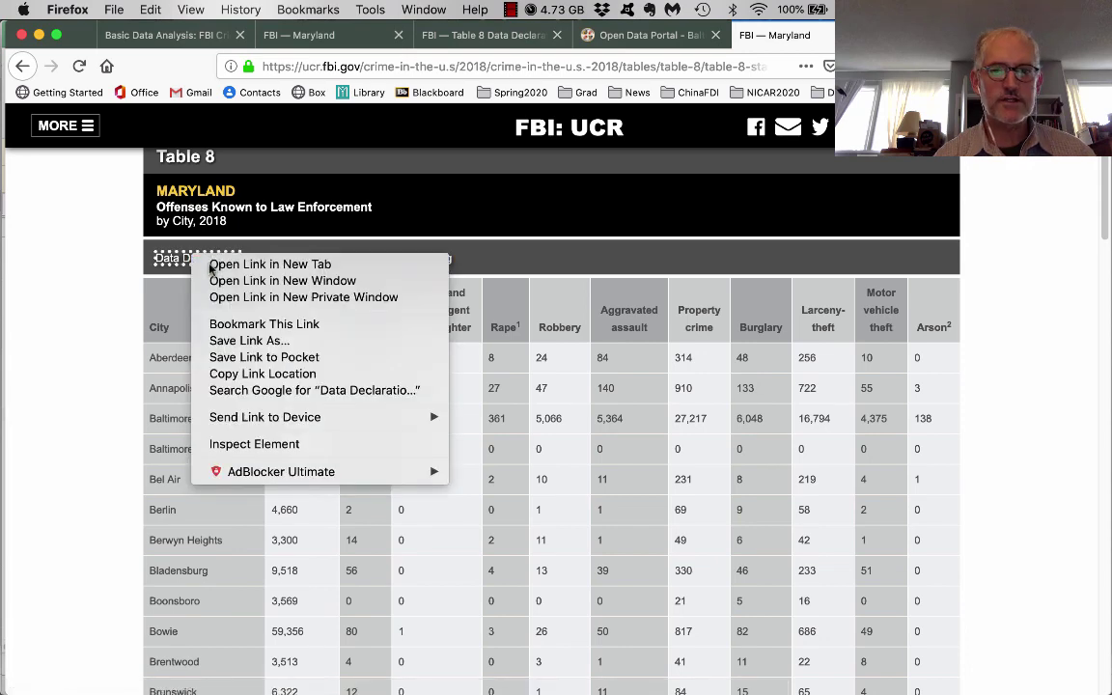
{"action": "left_click", "coordinate": [202, 264]}
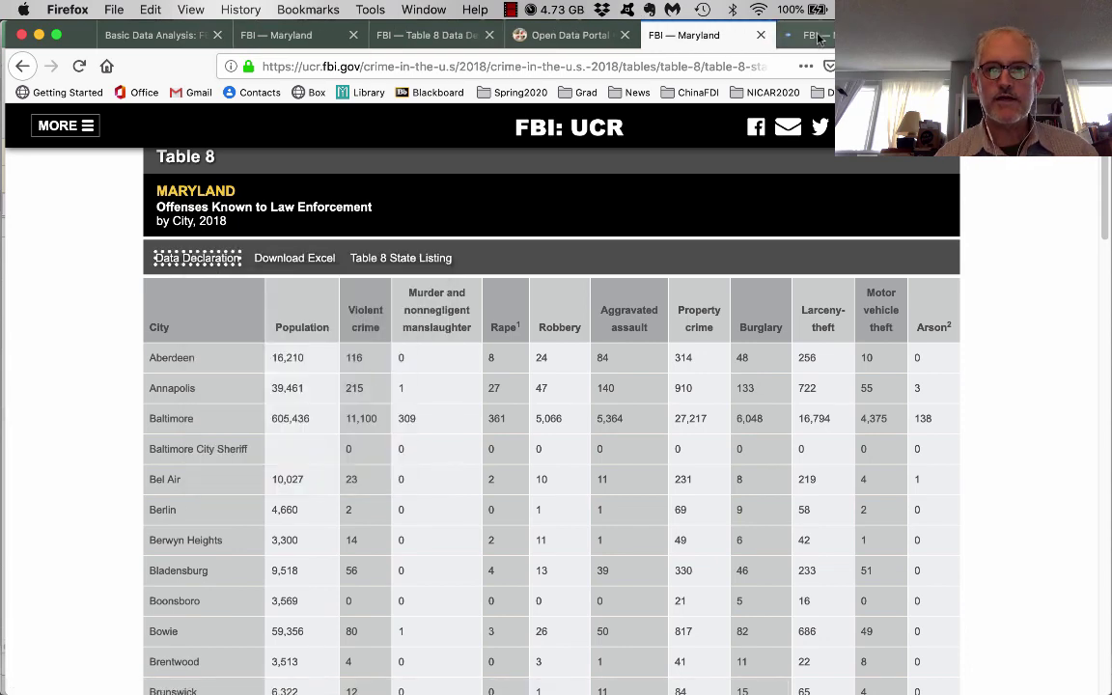
{"action": "left_click", "coordinate": [819, 36]}
Skim the Table 8 Data Declaration from the rape data note through Methodology and return to its beginning.
{"action": "scroll", "coordinate": [553, 406], "scroll_direction": "down", "scroll_amount": 5}
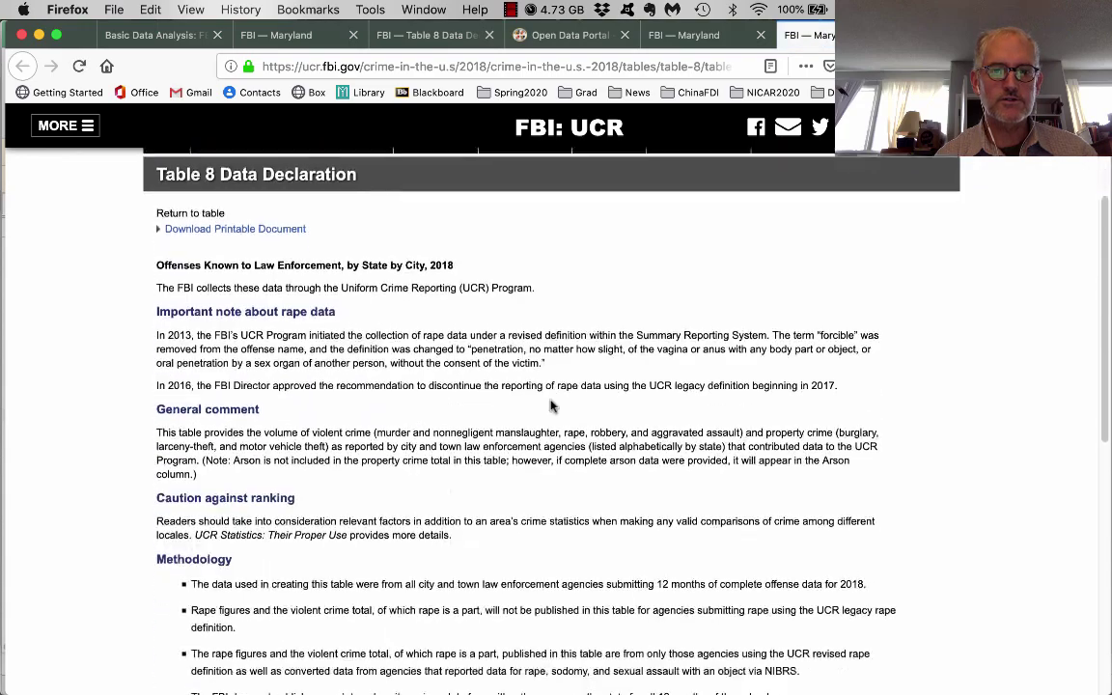
{"action": "scroll", "coordinate": [552, 406], "scroll_direction": "down", "scroll_amount": 1}
{"action": "scroll", "coordinate": [553, 406], "scroll_direction": "down", "scroll_amount": 6}
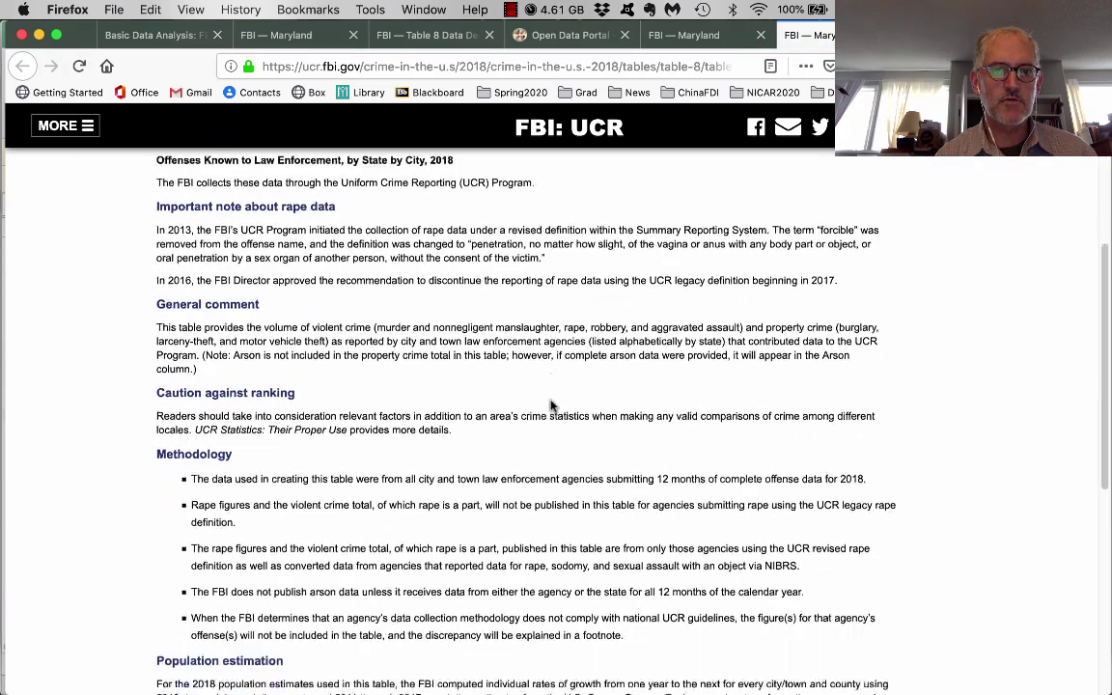
{"action": "scroll", "coordinate": [560, 367], "scroll_direction": "up", "scroll_amount": 10}
{"action": "scroll", "coordinate": [560, 361], "scroll_direction": "up", "scroll_amount": 1}
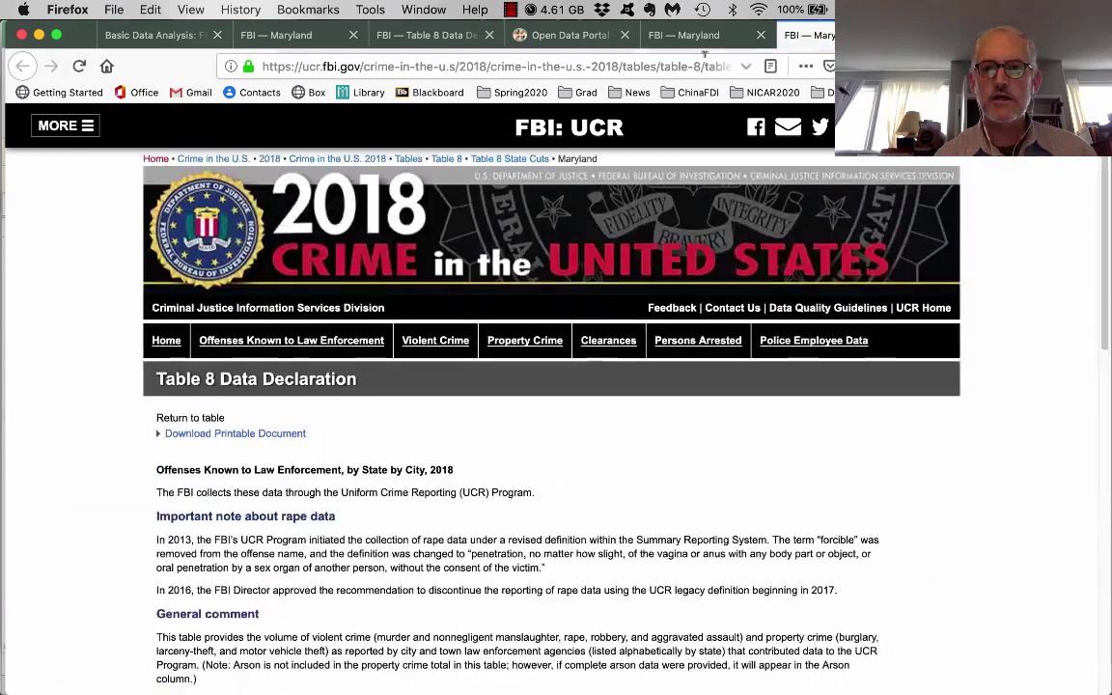
Return to the Maryland Table 8 page, bring up the Excel download prompt for maryland.xls, and dismiss it.
{"action": "left_click", "coordinate": [699, 37]}
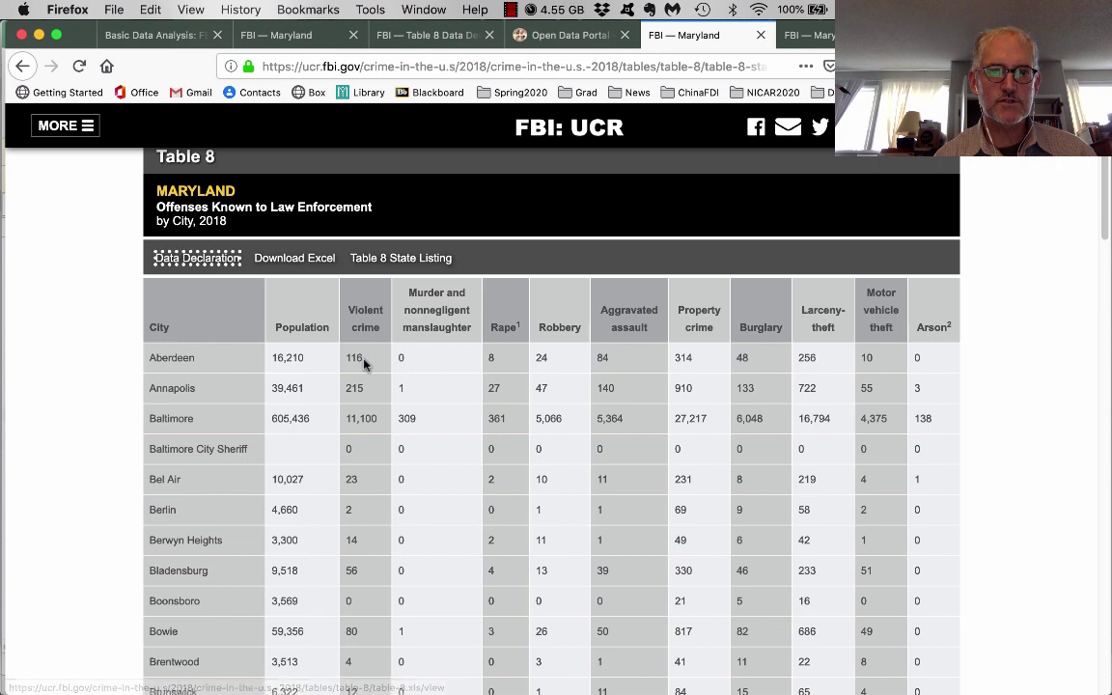
{"action": "scroll", "coordinate": [312, 433], "scroll_direction": "down", "scroll_amount": 1}
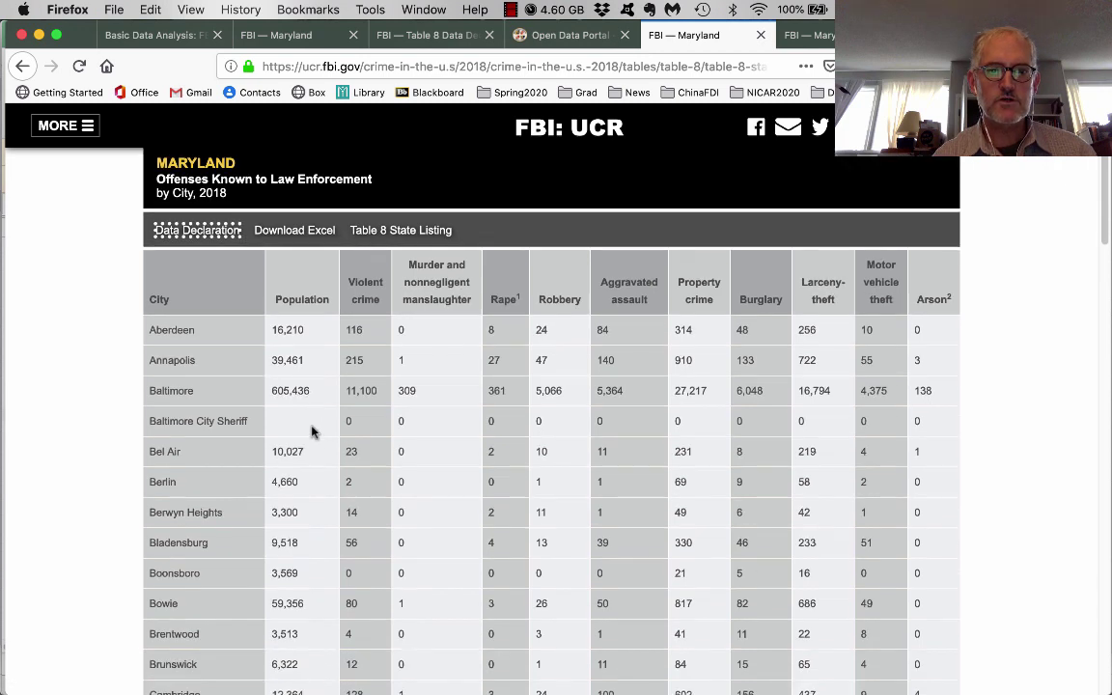
{"action": "left_click", "coordinate": [271, 232]}
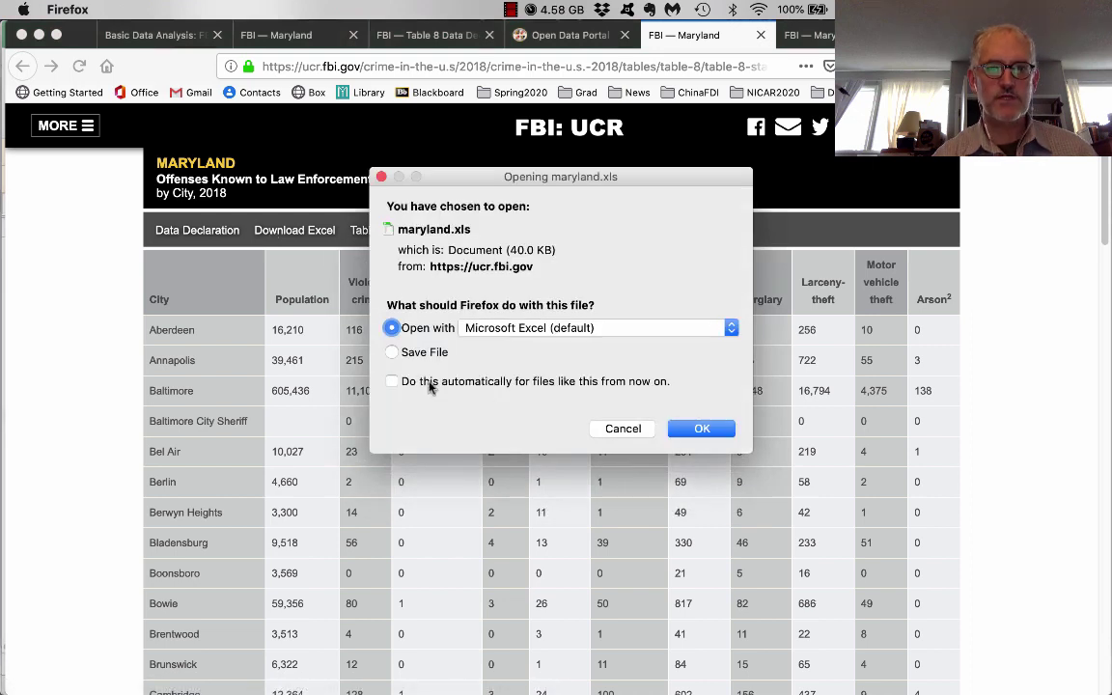
{"action": "left_click", "coordinate": [622, 430]}
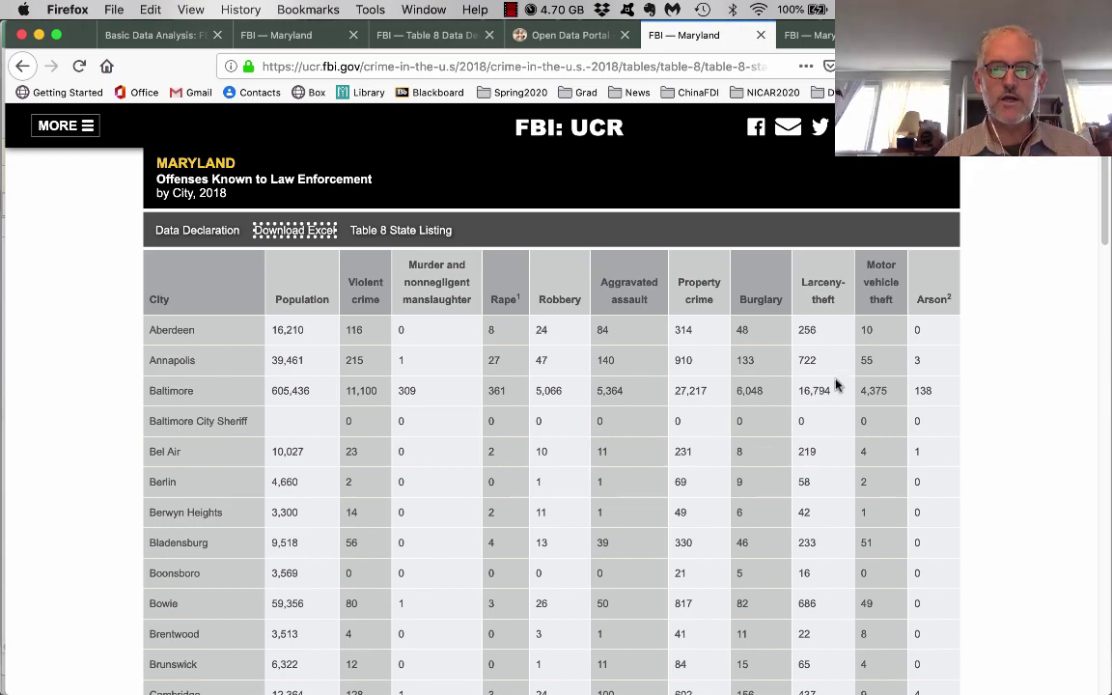
Look through the rest of the Maryland city table down to its footnotes and Data Declaration note.
{"action": "scroll", "coordinate": [836, 384], "scroll_direction": "down", "scroll_amount": 5}
{"action": "scroll", "coordinate": [836, 384], "scroll_direction": "down", "scroll_amount": 15}
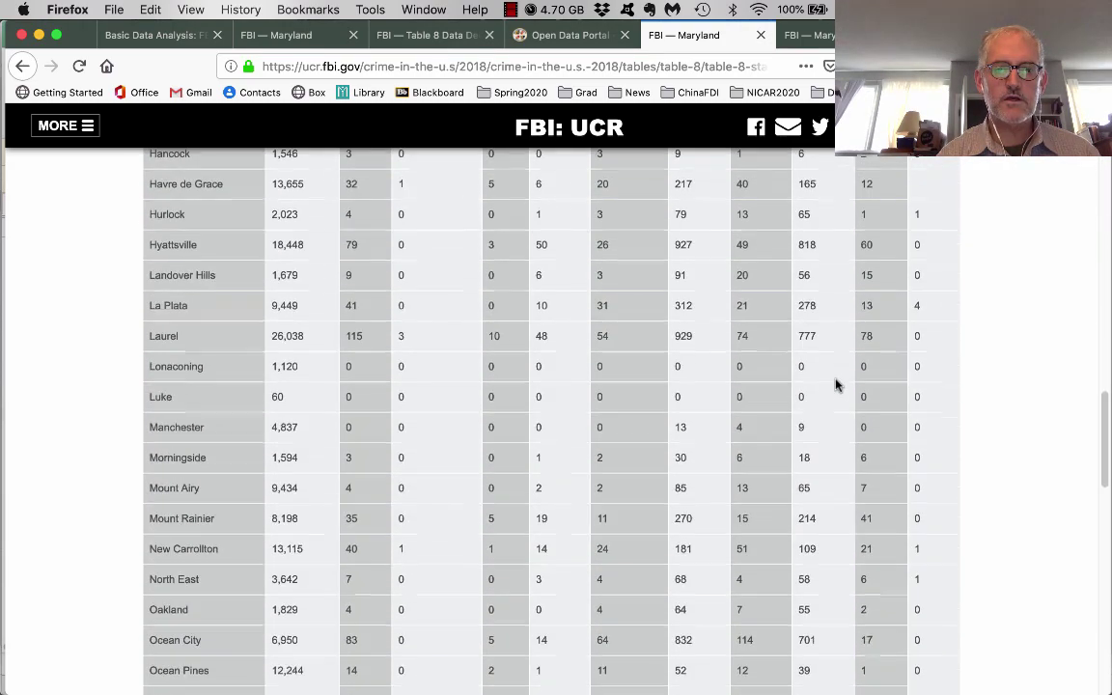
{"action": "scroll", "coordinate": [836, 384], "scroll_direction": "down", "scroll_amount": 3}
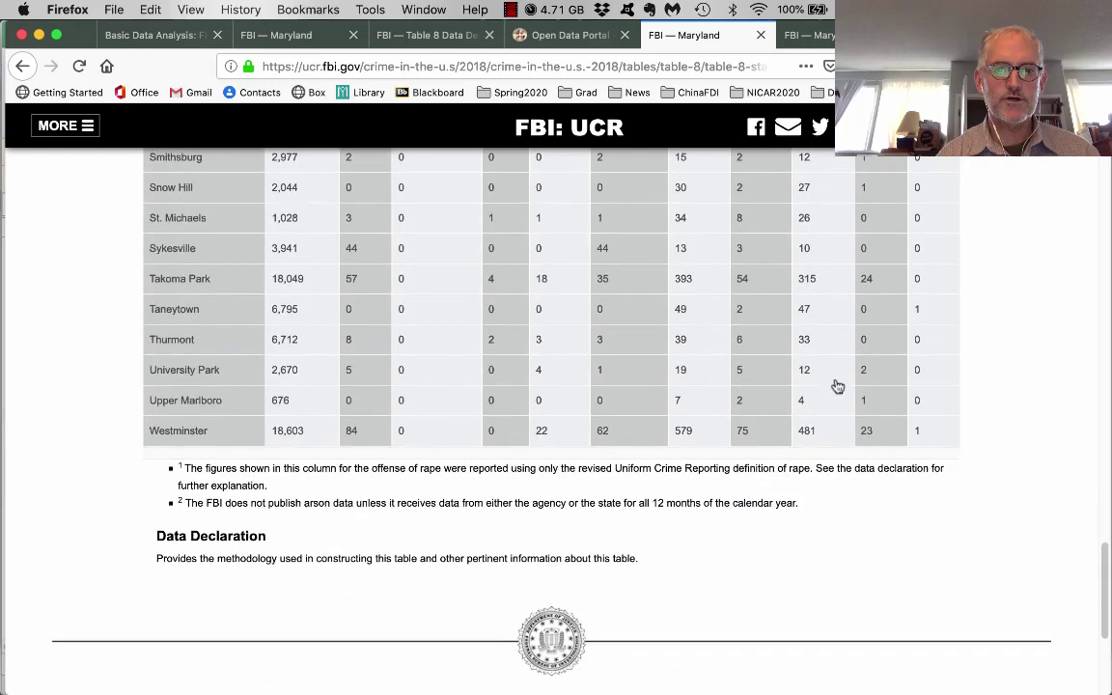
Switch to maryland.xlsx in Excel and review the row 5 headings from City through Rape.
{"action": "key", "text": "super+Tab"}
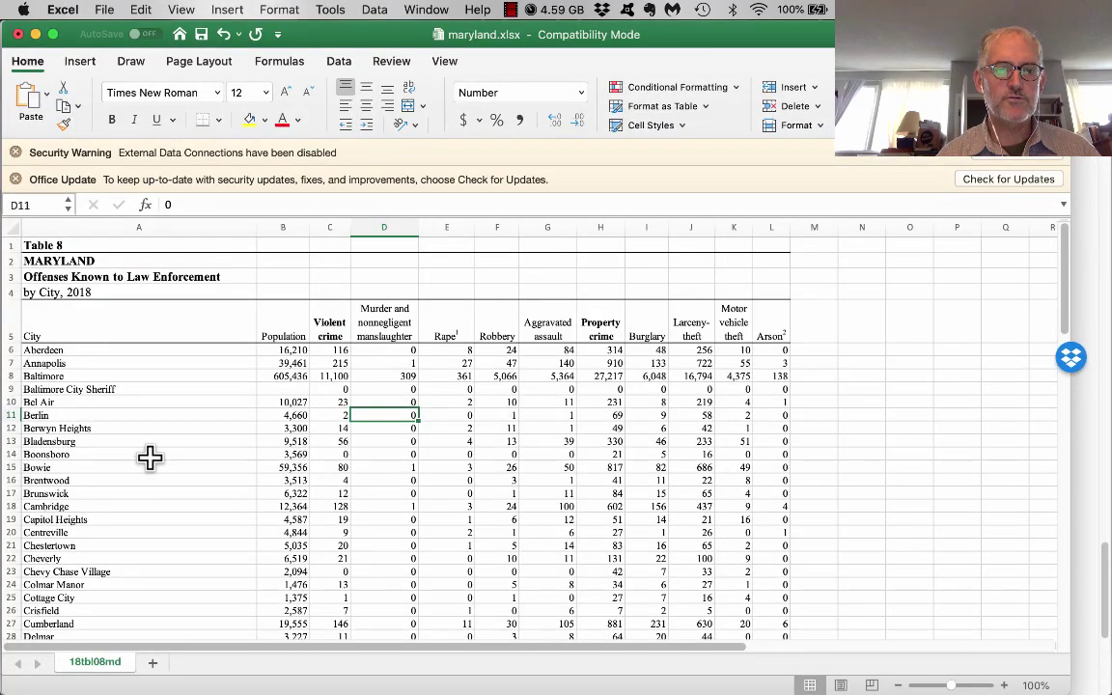
{"action": "left_click", "coordinate": [74, 327]}
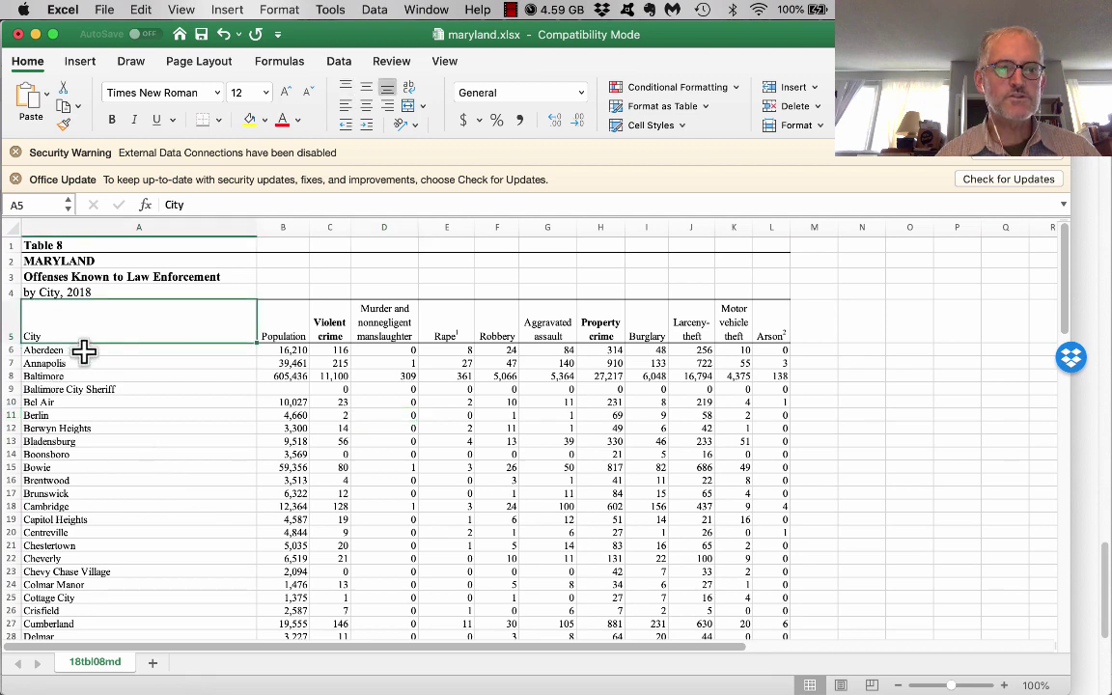
{"action": "left_click", "coordinate": [280, 327]}
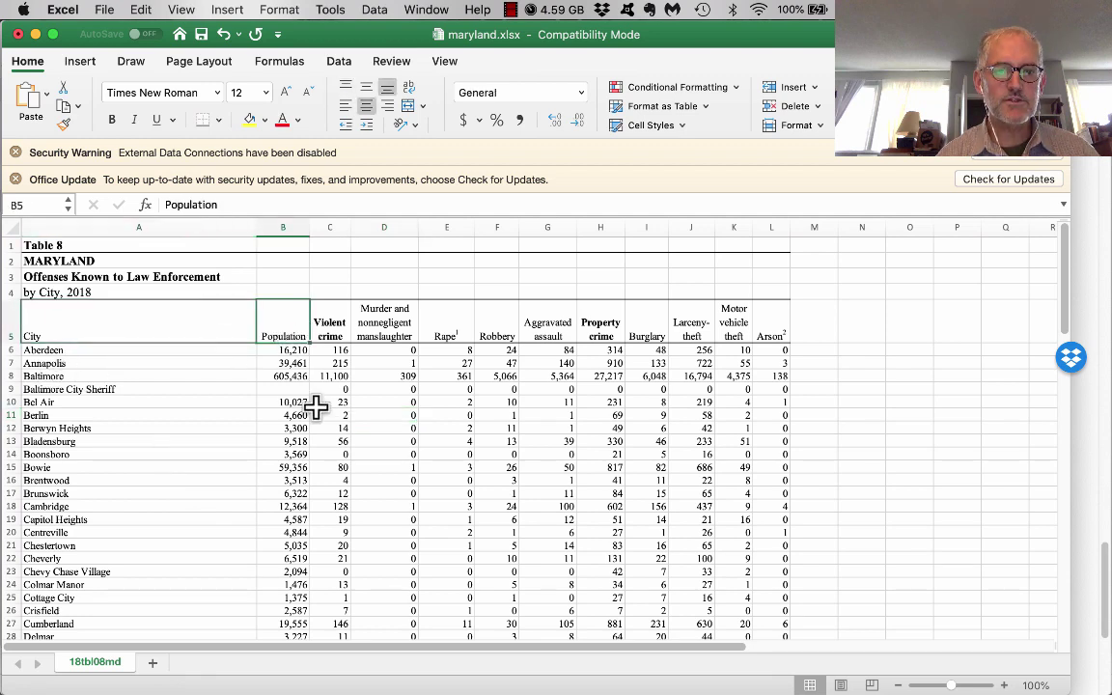
{"action": "left_click", "coordinate": [324, 326]}
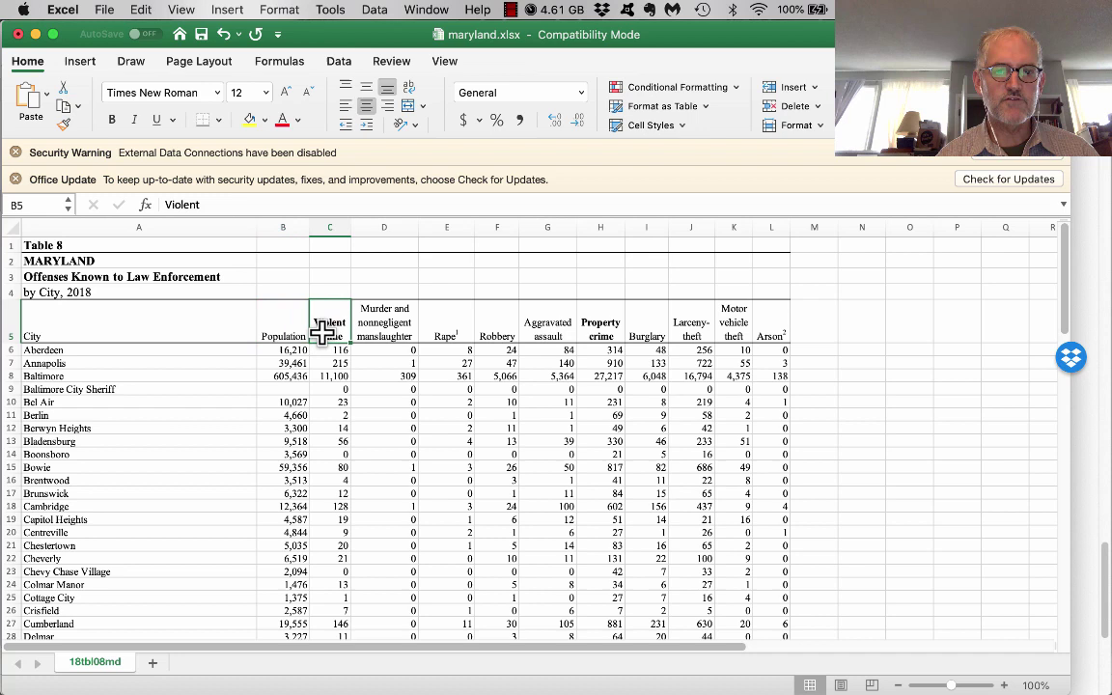
{"action": "left_click", "coordinate": [376, 327]}
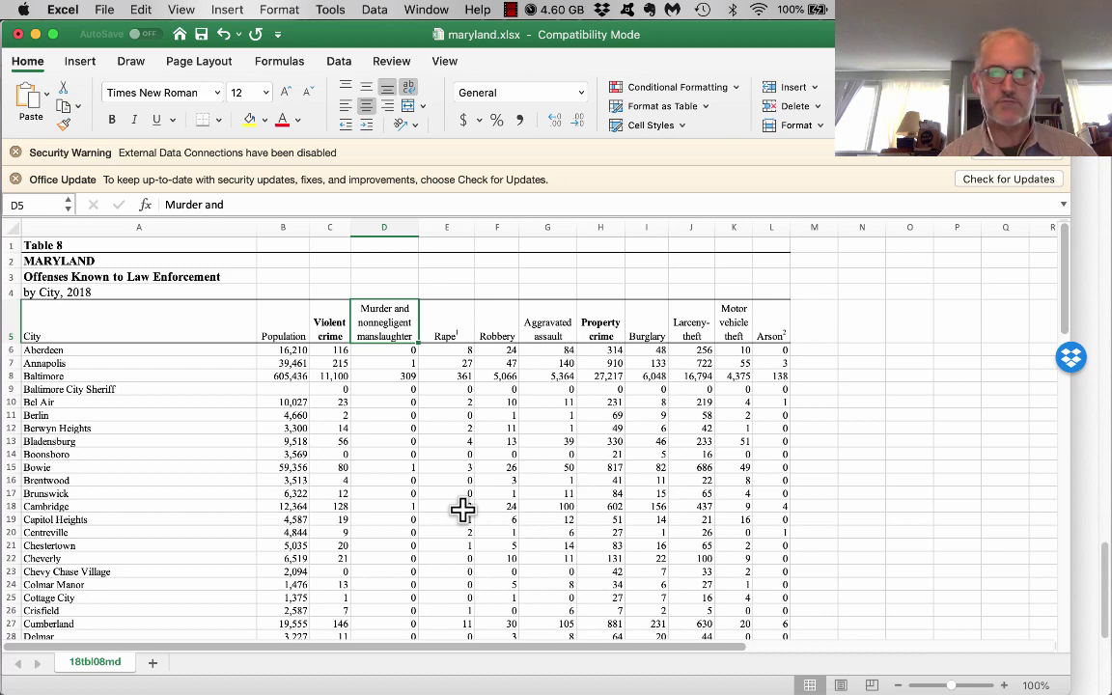
{"action": "key", "text": "Right"}
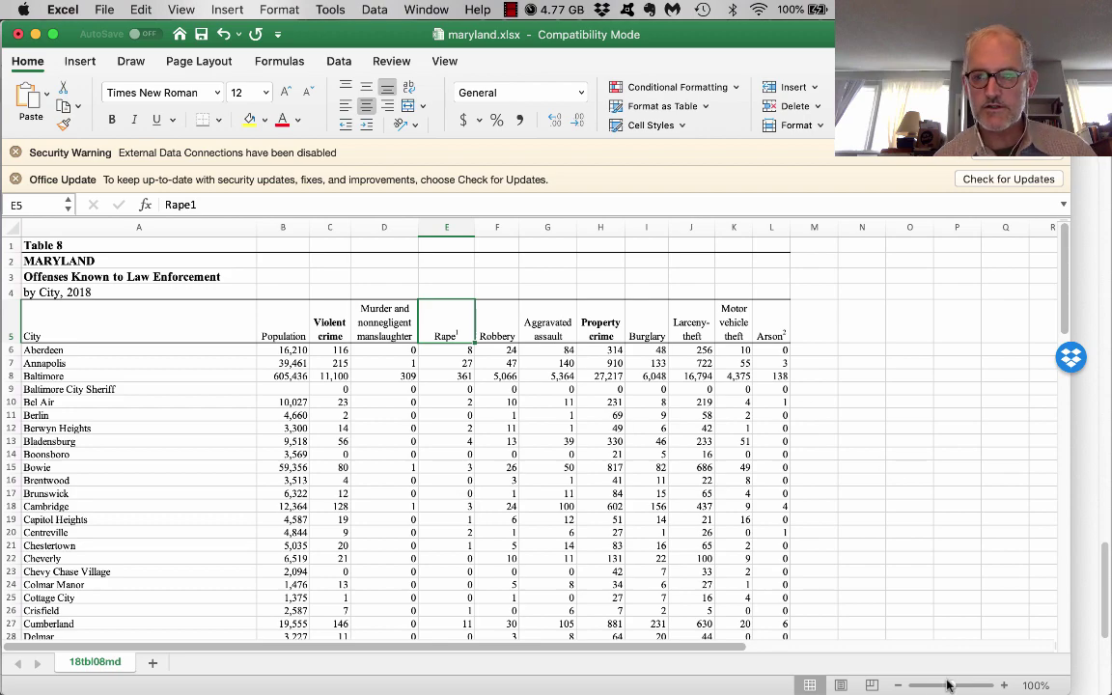
Enlarge the sheet to 142% and examine the Robbery, Aggravated assault, Violent crime and Property crime headings, plus Aberdeen's property crime figure.
{"action": "left_click_drag", "start_coordinate": [947, 685], "coordinate": [970, 684]}
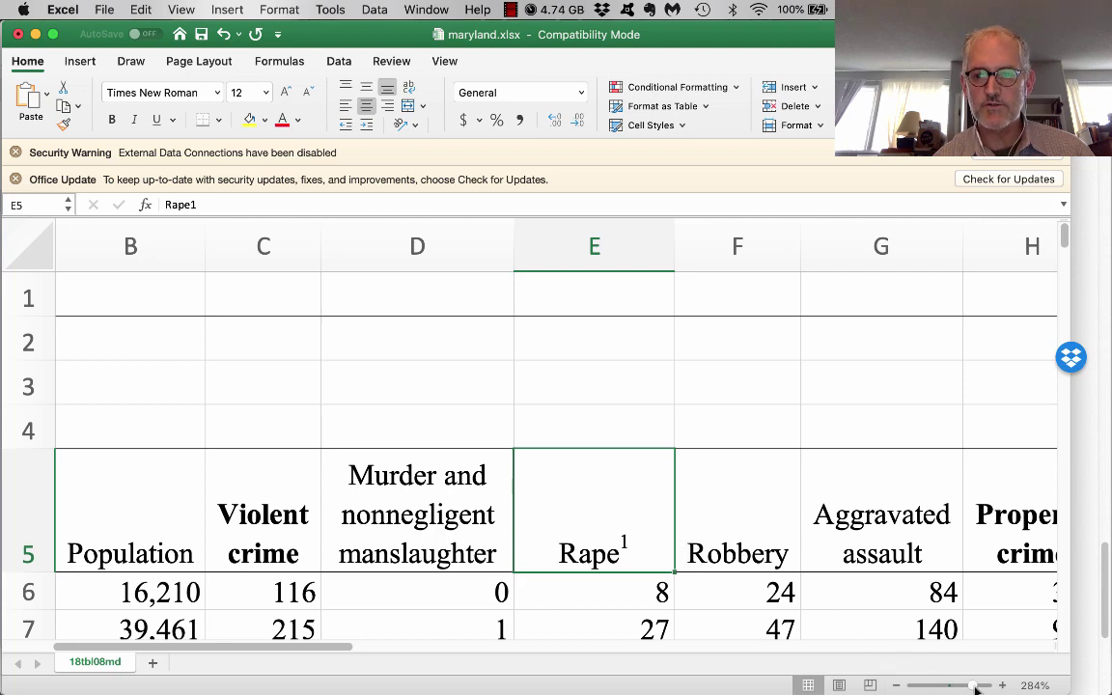
{"action": "left_click_drag", "start_coordinate": [975, 681], "coordinate": [953, 685]}
{"action": "left_click", "coordinate": [375, 366]}
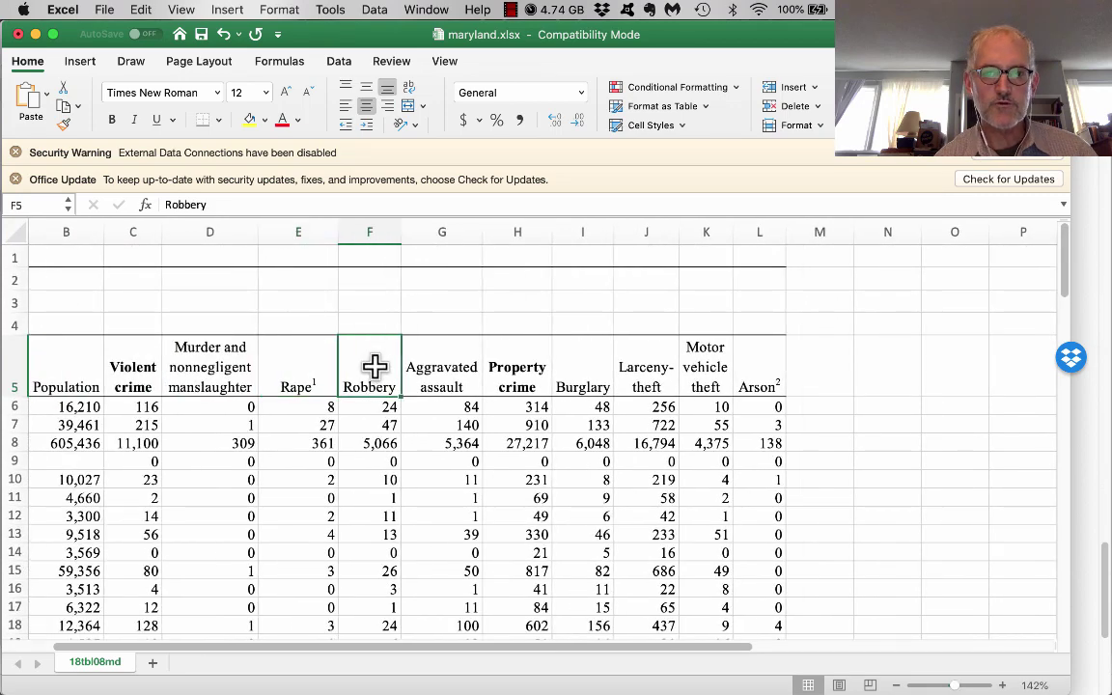
{"action": "left_click", "coordinate": [429, 367]}
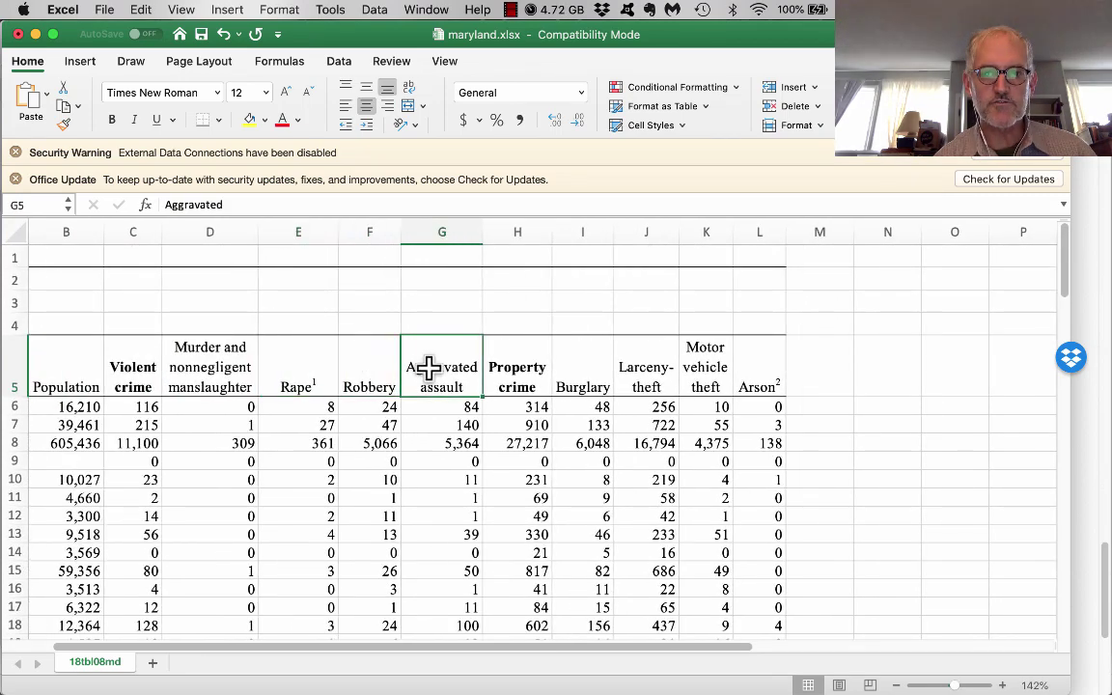
{"action": "left_click", "coordinate": [131, 357]}
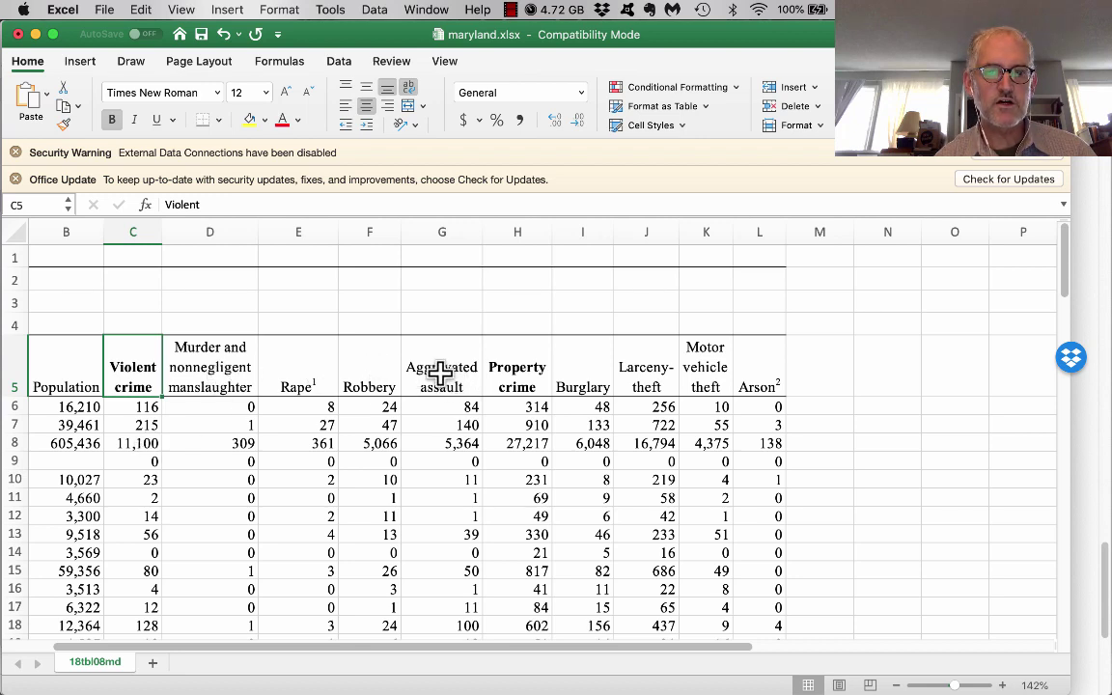
{"action": "left_click", "coordinate": [533, 382]}
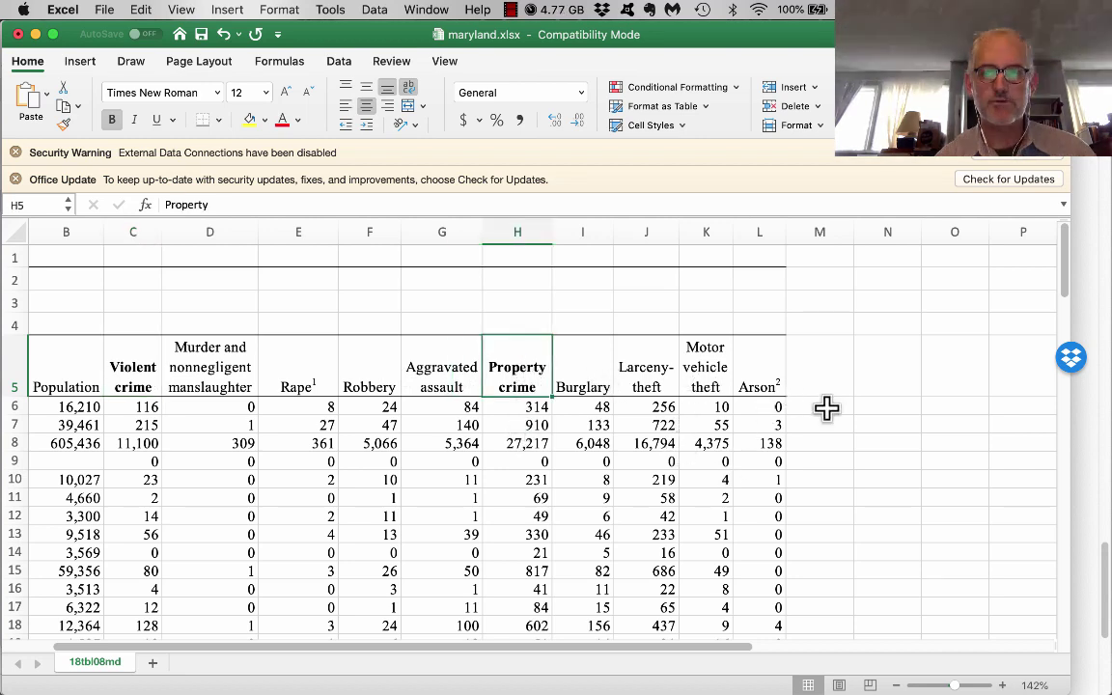
{"action": "left_click", "coordinate": [529, 407]}
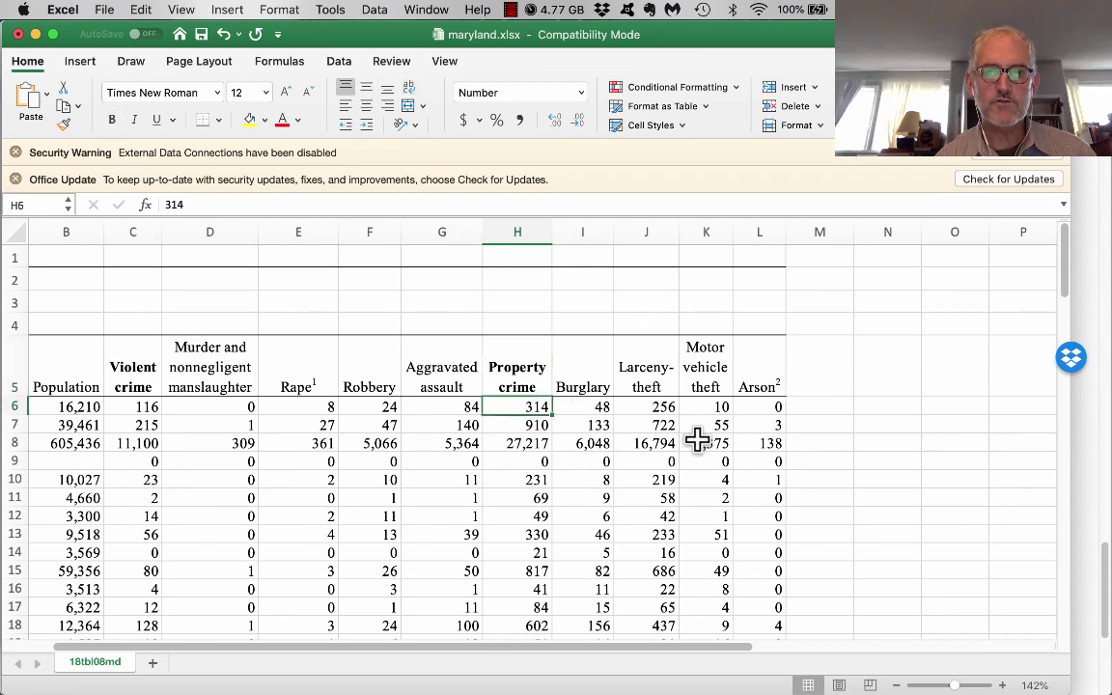
Total Aberdeen's burglary, larceny-theft, motor vehicle theft and arson figures in M6 with =SUM(I6:L6).
{"action": "left_click", "coordinate": [826, 411]}
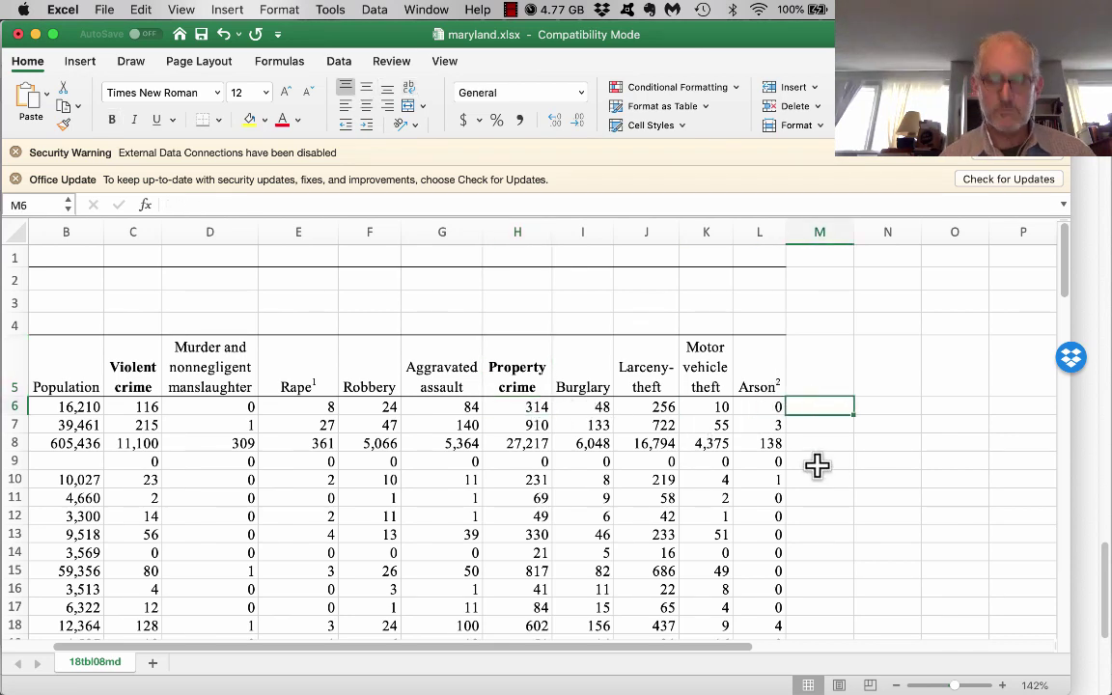
{"action": "type", "text": "="}
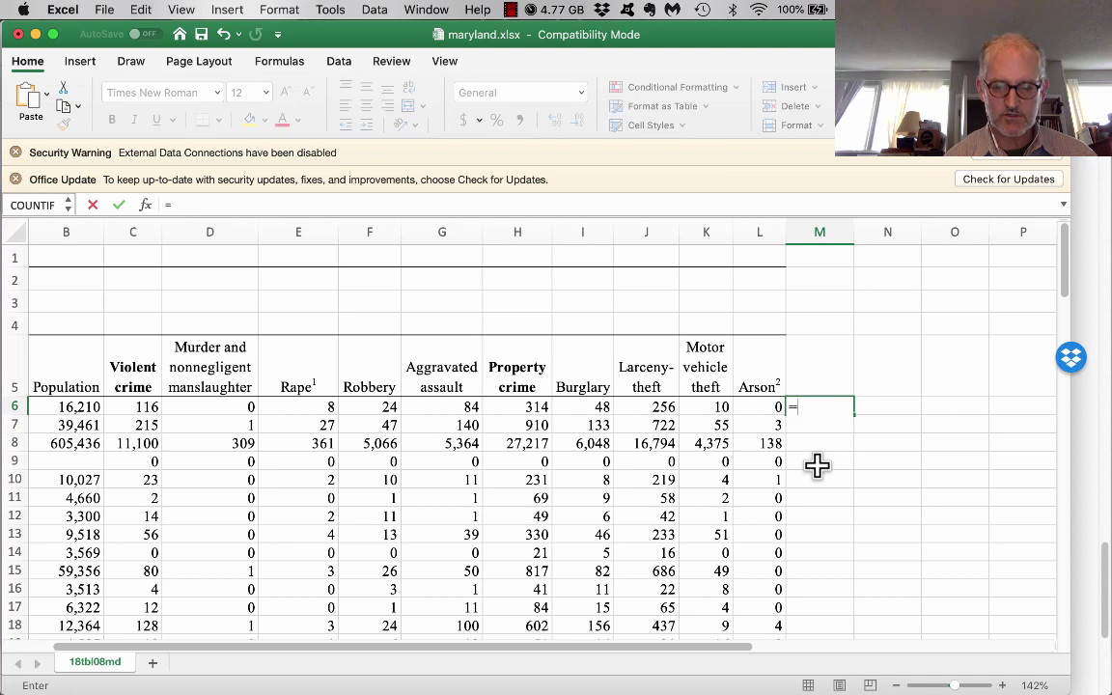
{"action": "type", "text": "sum"}
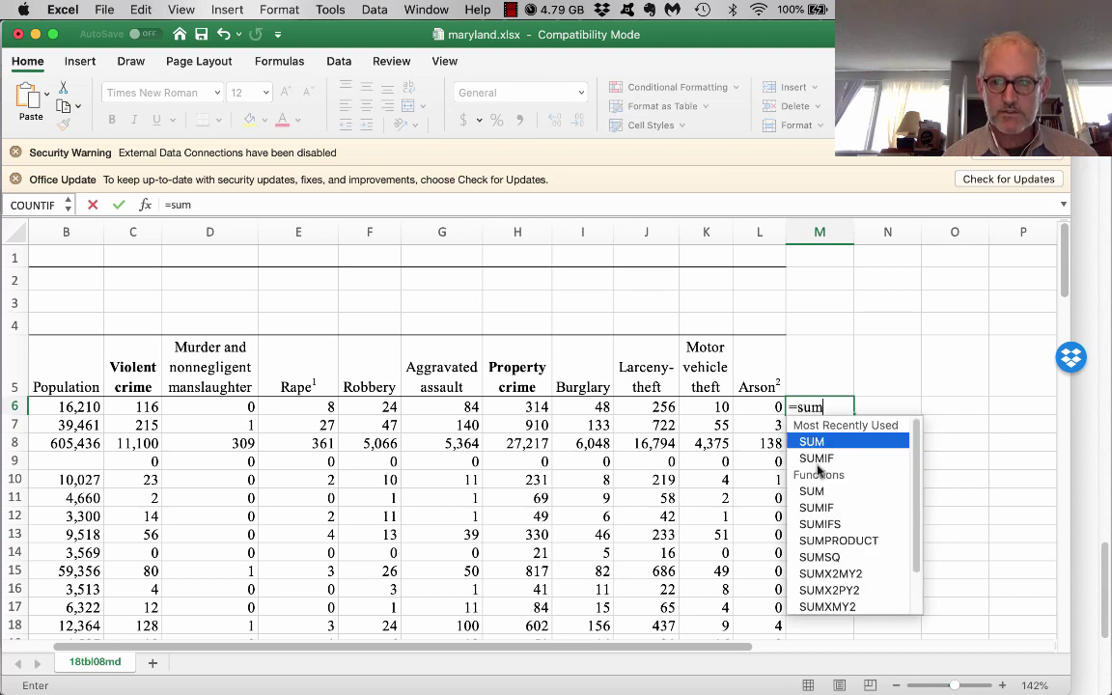
{"action": "type", "text": "("}
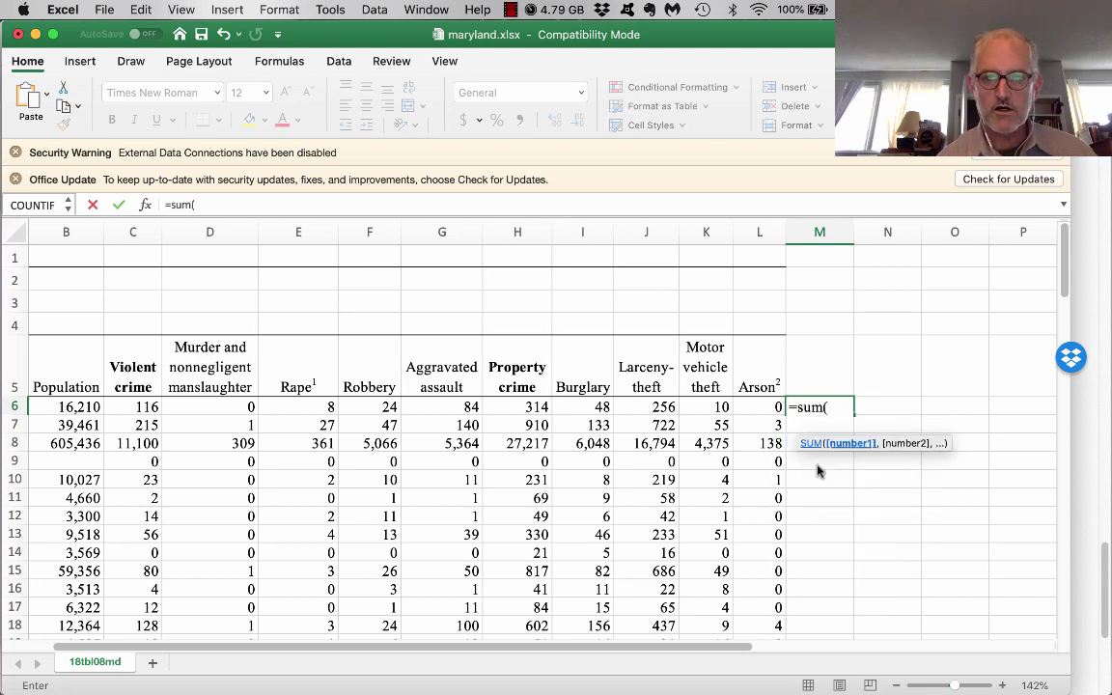
{"action": "left_click", "coordinate": [597, 403]}
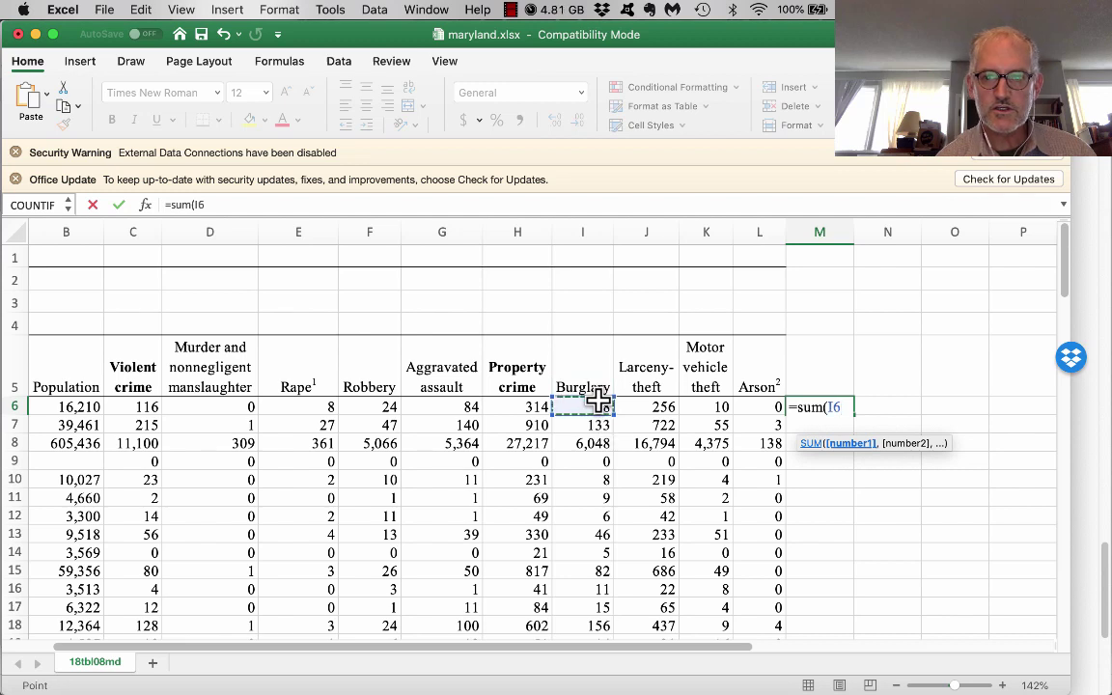
{"action": "key", "text": "shift+Right"}
{"action": "key", "text": "shift+Right"}
{"action": "key", "text": "shift+Right"}
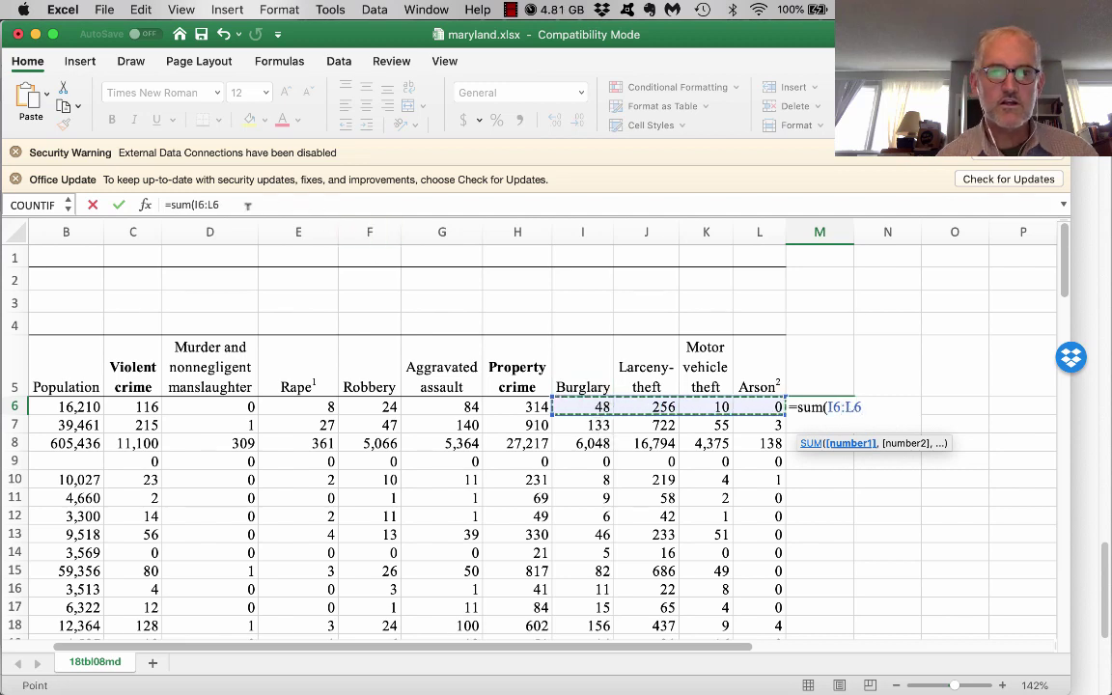
{"action": "left_click", "coordinate": [246, 205]}
{"action": "type", "text": ")"}
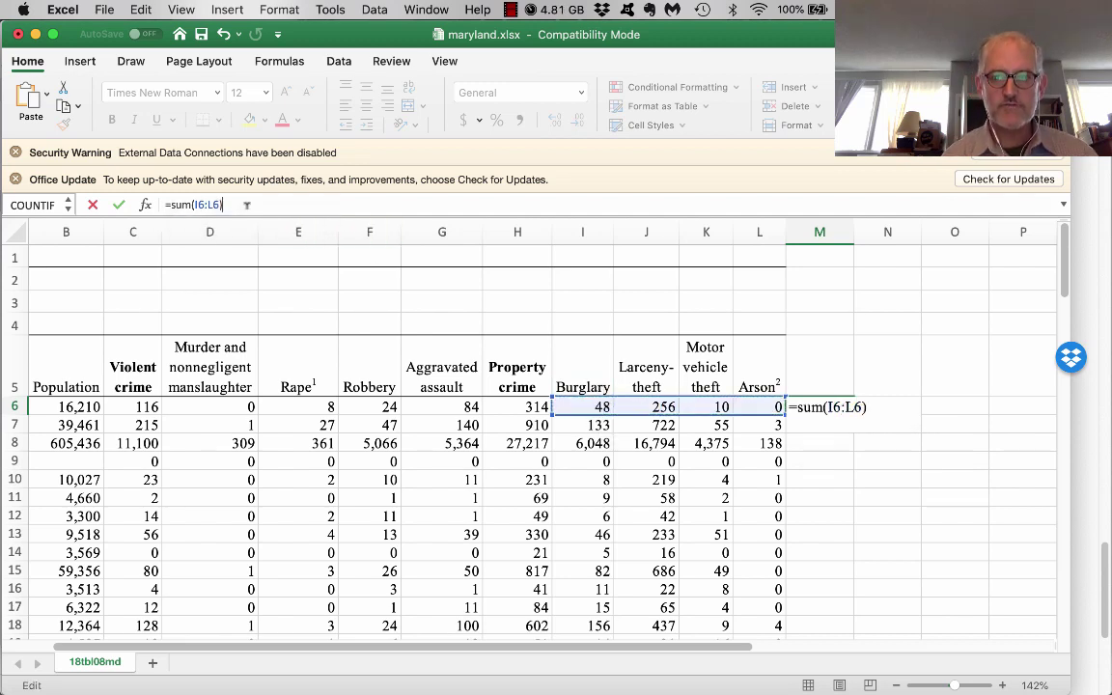
{"action": "key", "text": "Return"}
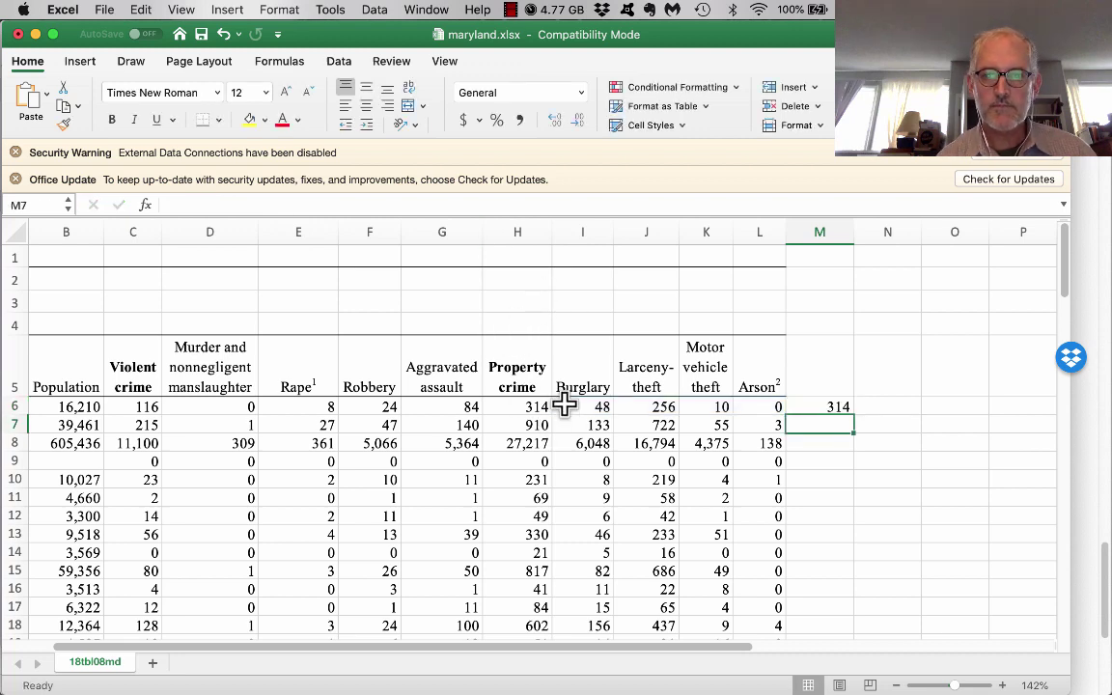
Compare the total in M6 with Aberdeen's property crime figure and its components, and clear M6.
{"action": "left_click", "coordinate": [604, 408]}
{"action": "left_click", "coordinate": [661, 381]}
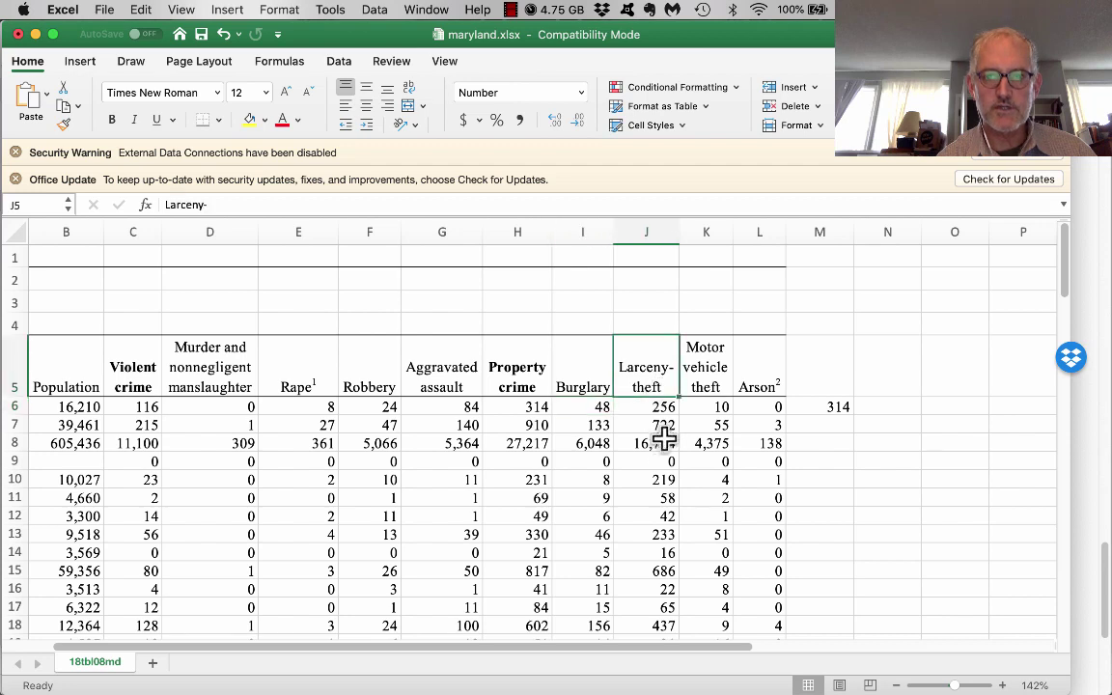
{"action": "left_click", "coordinate": [671, 406]}
{"action": "left_click", "coordinate": [722, 408]}
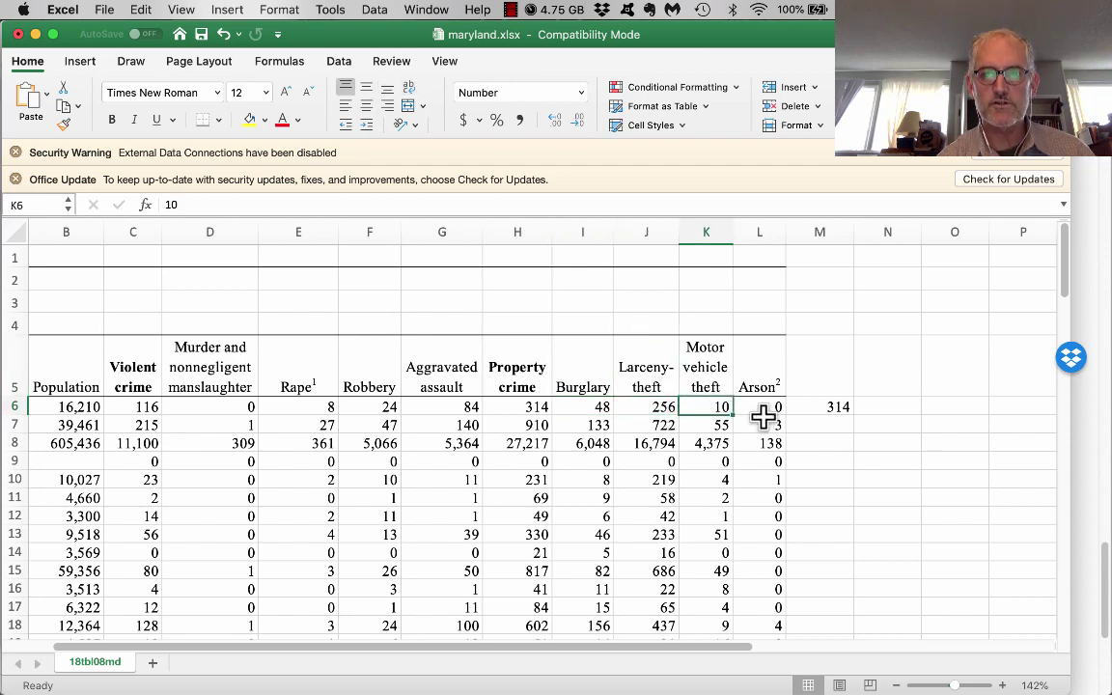
{"action": "left_click", "coordinate": [772, 424]}
{"action": "left_click", "coordinate": [832, 404]}
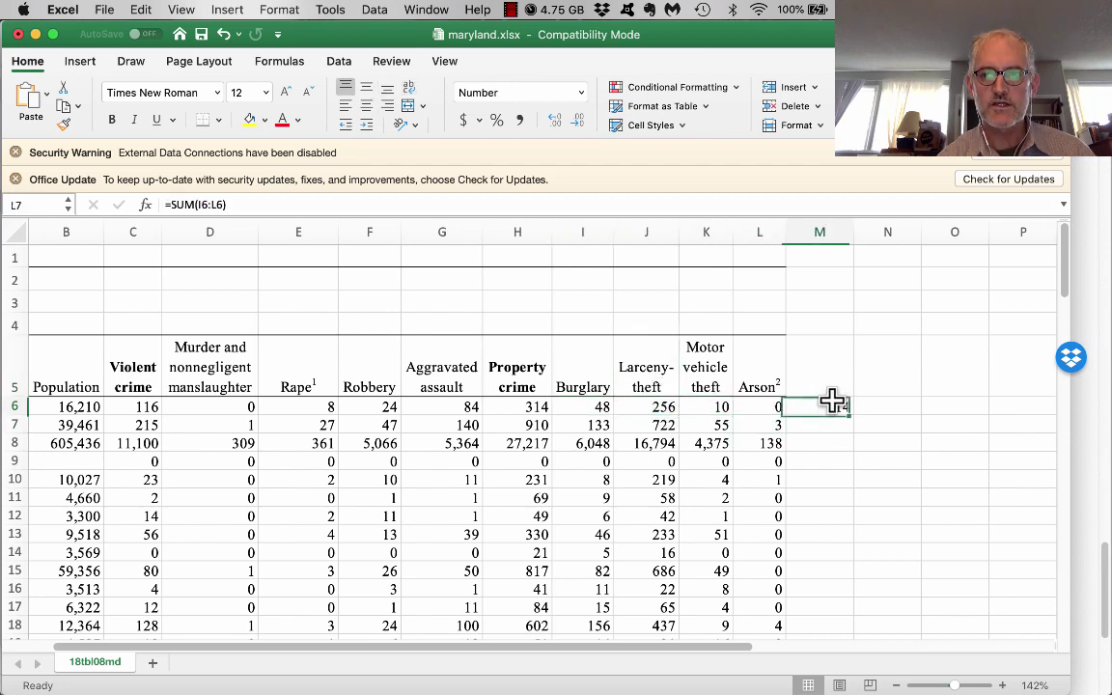
{"action": "left_click", "coordinate": [534, 408]}
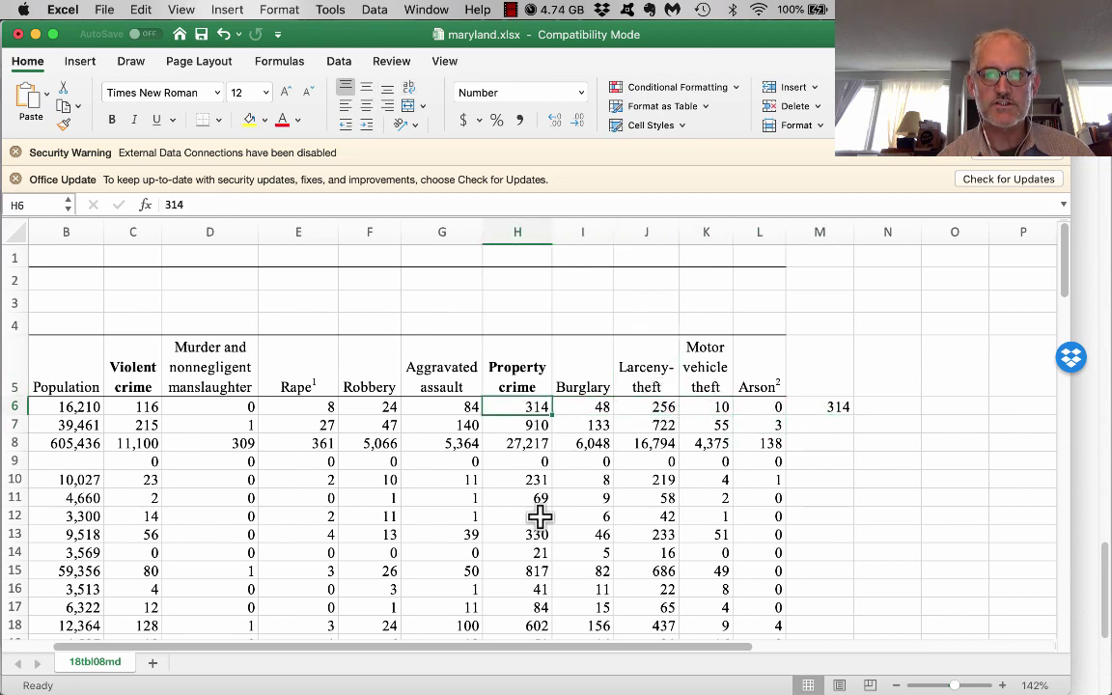
{"action": "left_click", "coordinate": [834, 406]}
{"action": "key", "text": "Delete"}
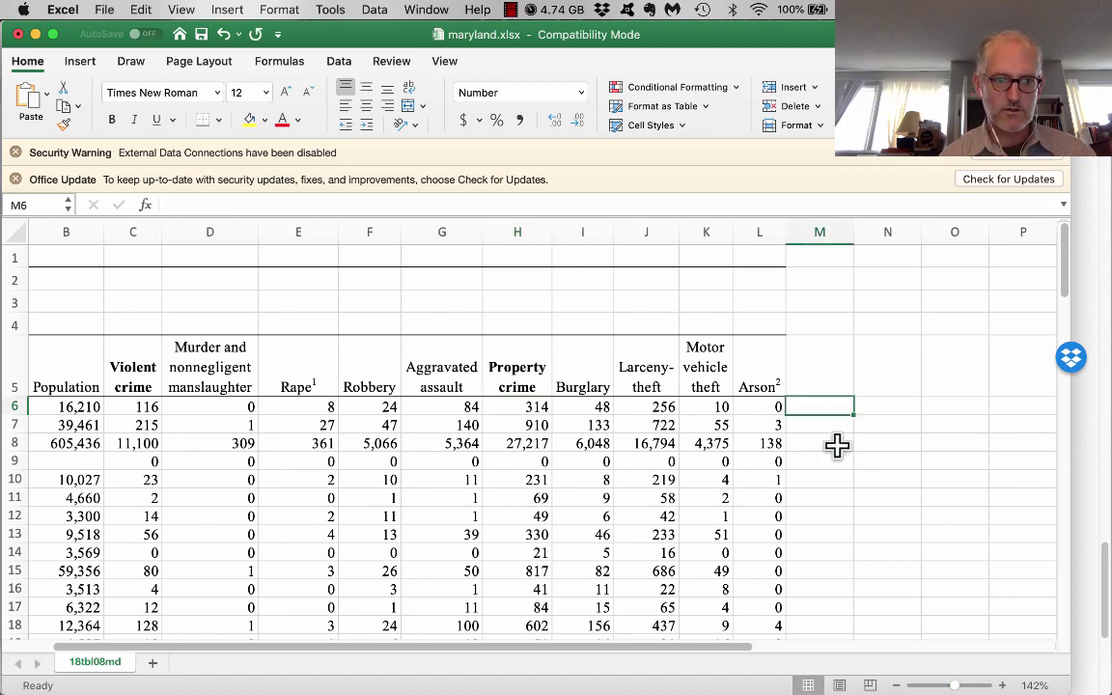
Switch to the Basic Data Analysis lecture page in Firefox and read on from Retrieve the Data to the table walkthrough notes.
{"action": "key", "text": "super+Tab"}
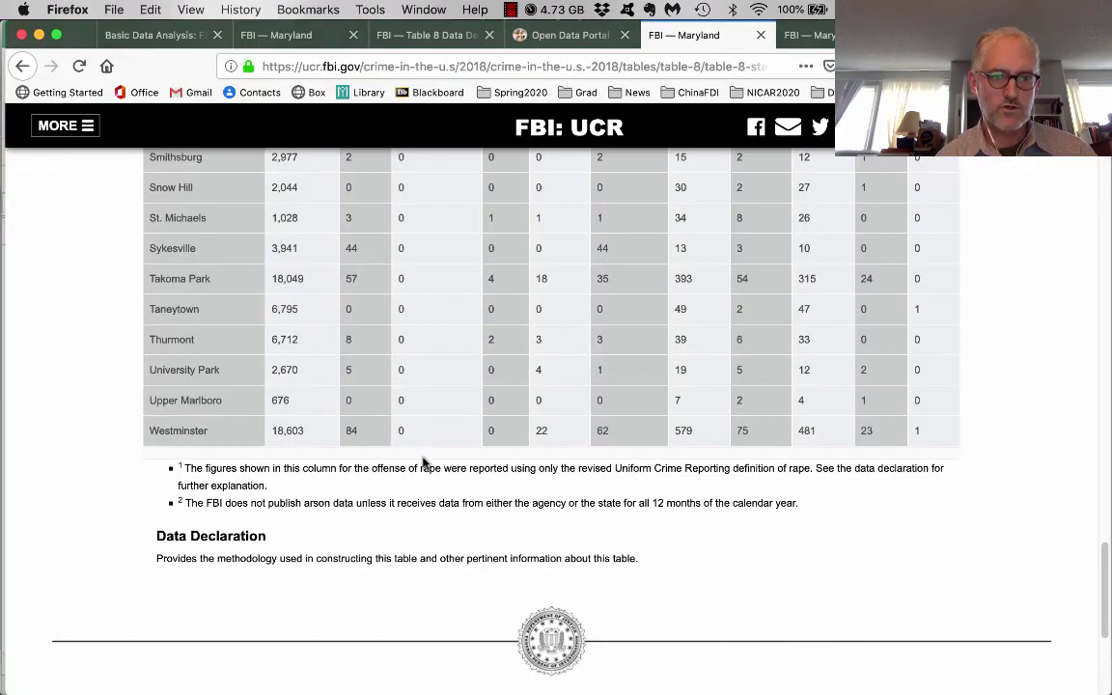
{"action": "left_click", "coordinate": [140, 38]}
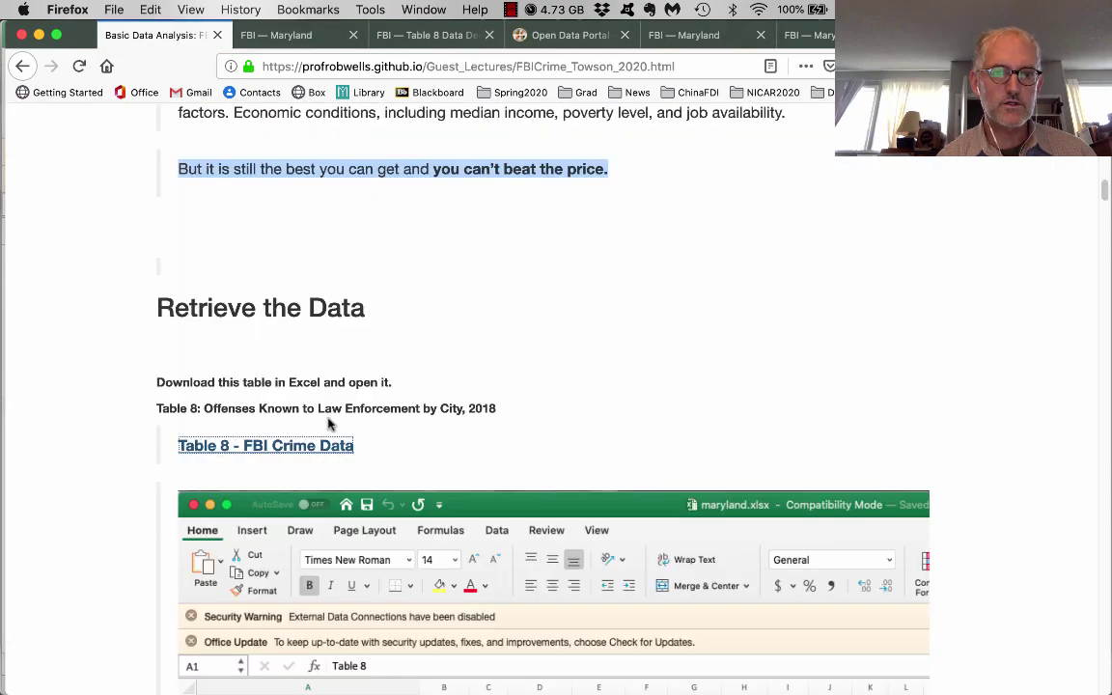
{"action": "scroll", "coordinate": [329, 425], "scroll_direction": "down", "scroll_amount": 10}
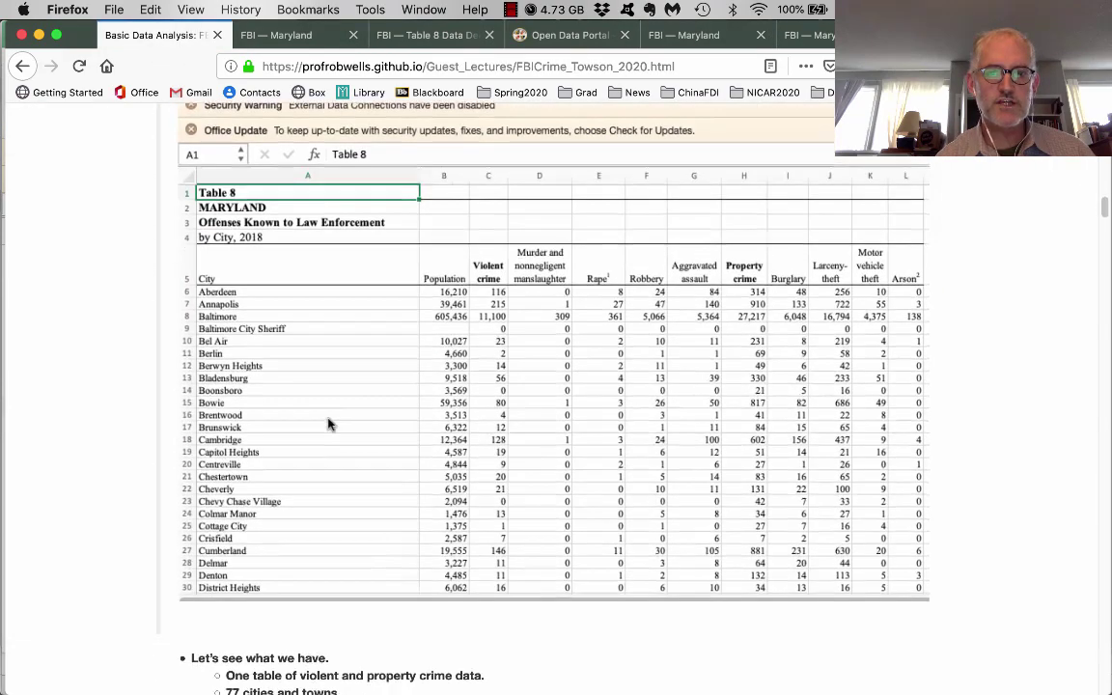
{"action": "scroll", "coordinate": [329, 425], "scroll_direction": "down", "scroll_amount": 2}
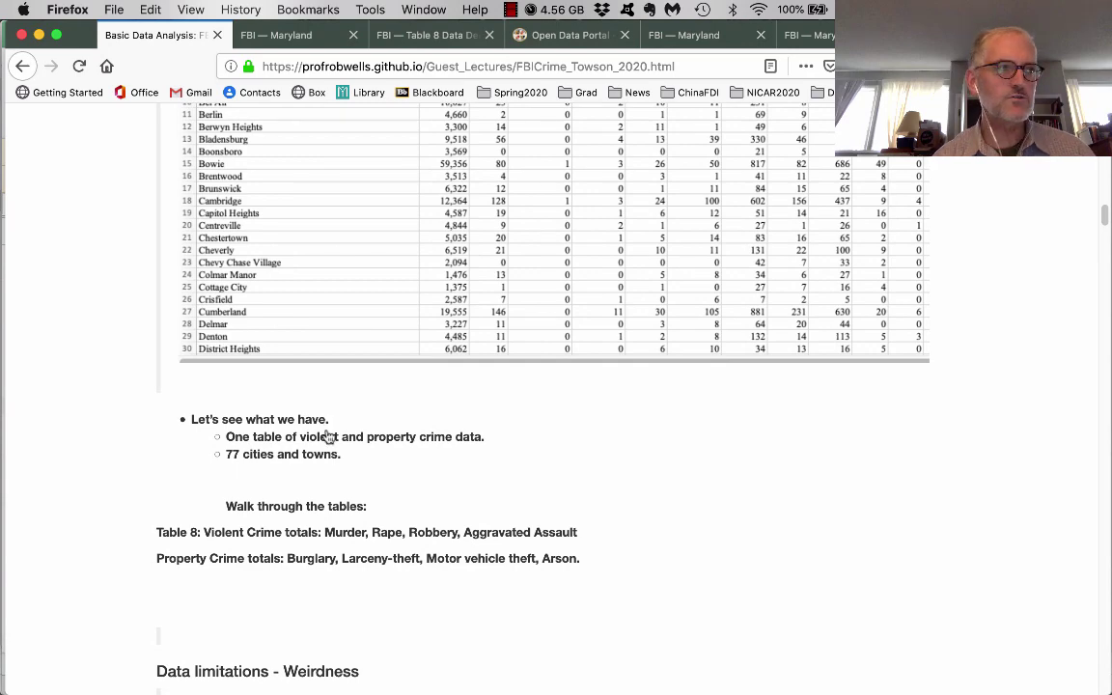
Return to maryland.xlsx in Excel, reduce the zoom to 87%, bring the City column into view and select Aberdeen in A6.
{"action": "key", "text": "super+Tab"}
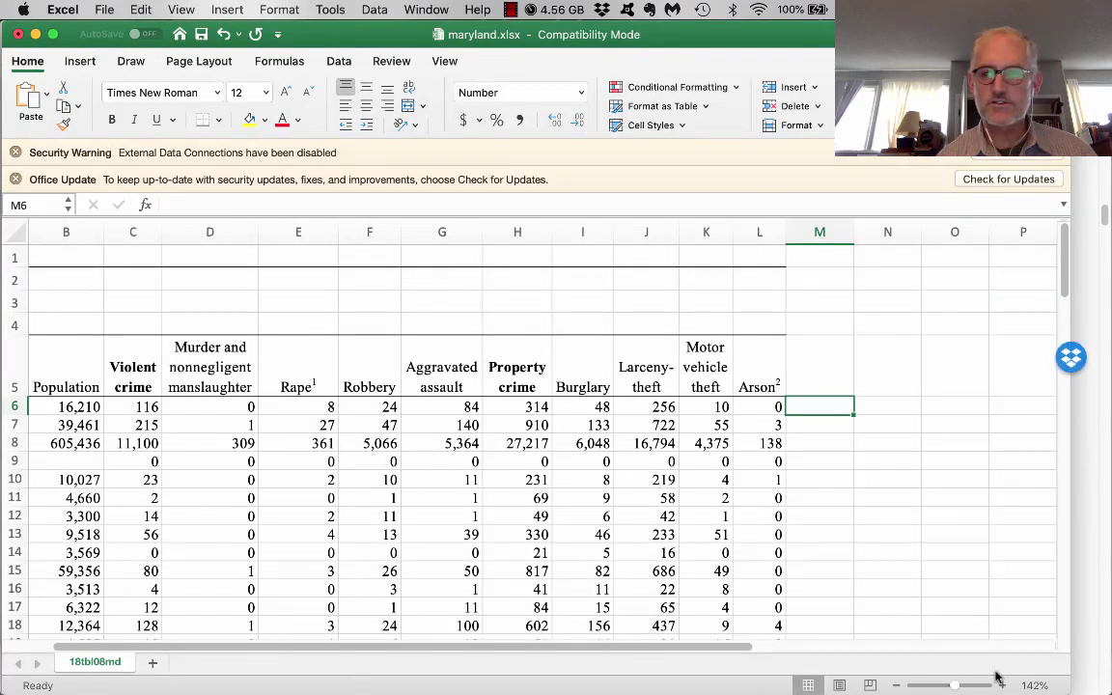
{"action": "mouse_move", "coordinate": [956, 688]}
{"action": "left_mouse_down"}
{"action": "mouse_move", "coordinate": [970, 688]}
{"action": "mouse_move", "coordinate": [944, 686]}
{"action": "left_mouse_up"}
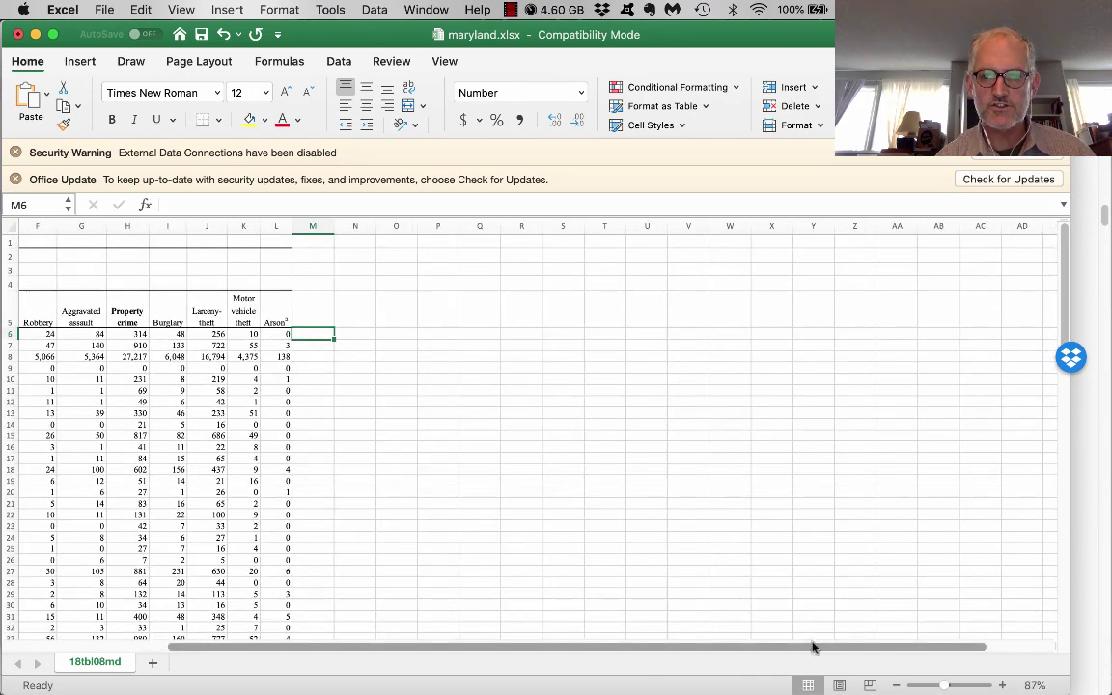
{"action": "left_click_drag", "start_coordinate": [812, 647], "coordinate": [408, 641]}
{"action": "scroll", "coordinate": [470, 534], "scroll_direction": "down", "scroll_amount": 4}
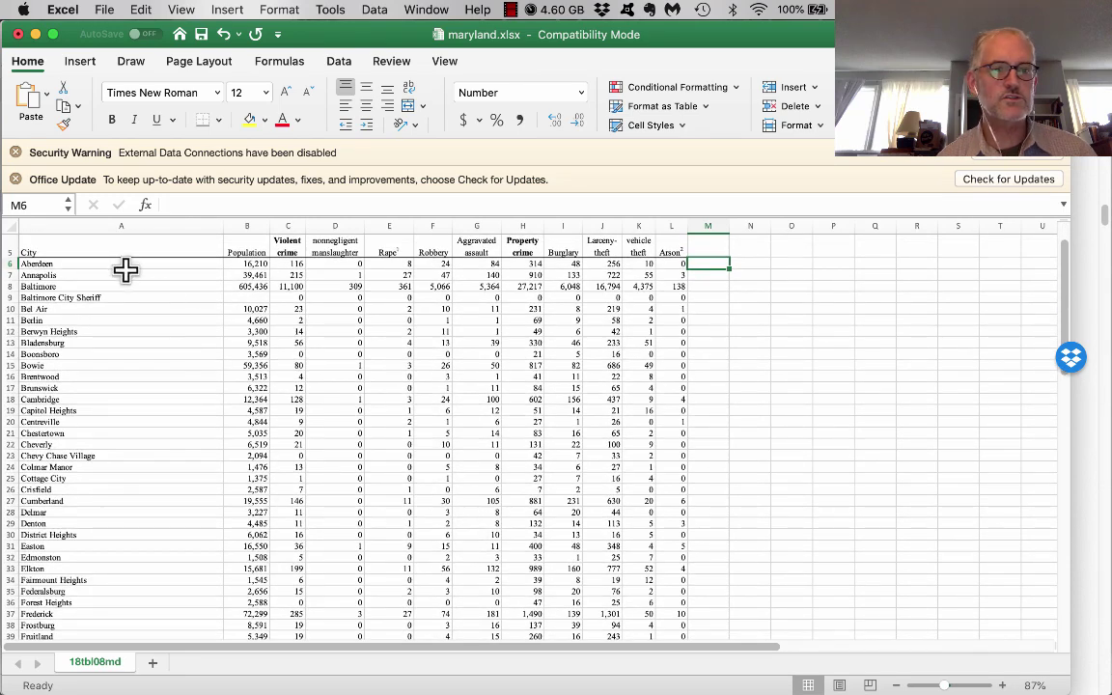
{"action": "left_click", "coordinate": [77, 262]}
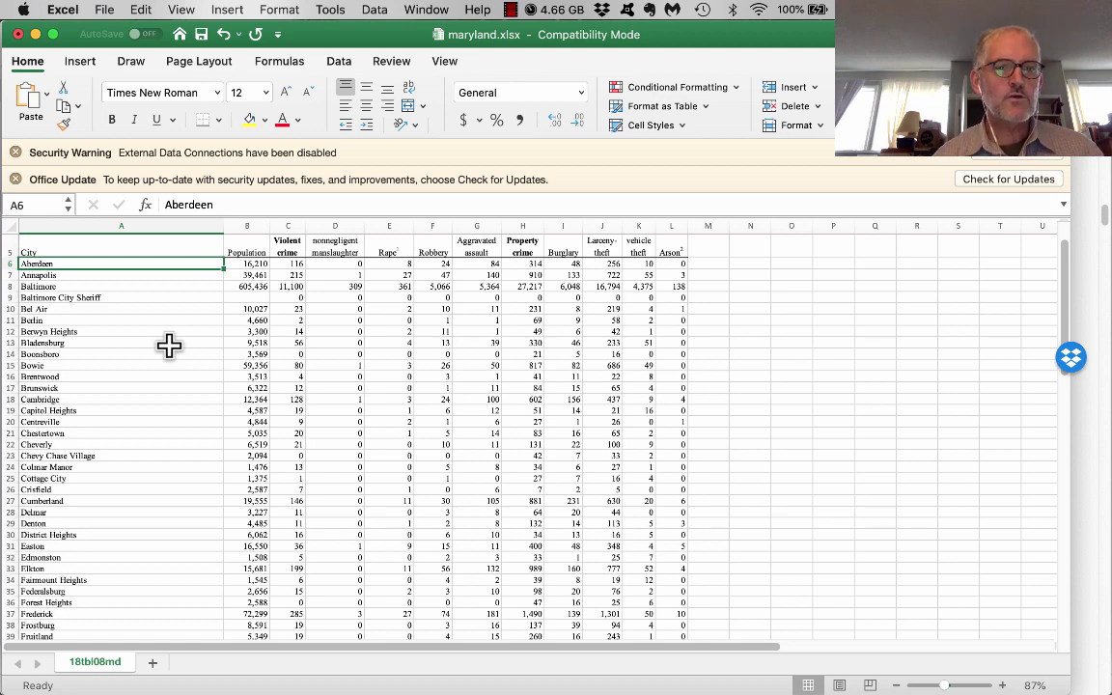
Check the City and Population headers, select Aberdeen's row from A6 to L6 and look up its count of filled cells.
{"action": "left_click", "coordinate": [71, 249]}
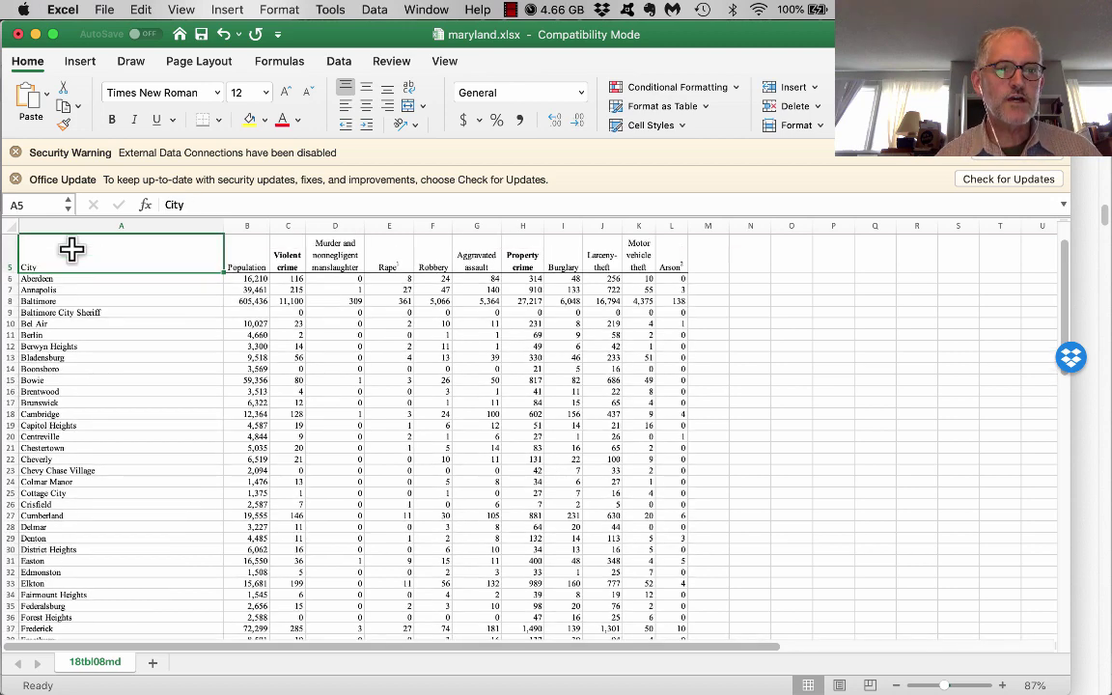
{"action": "left_click", "coordinate": [232, 252]}
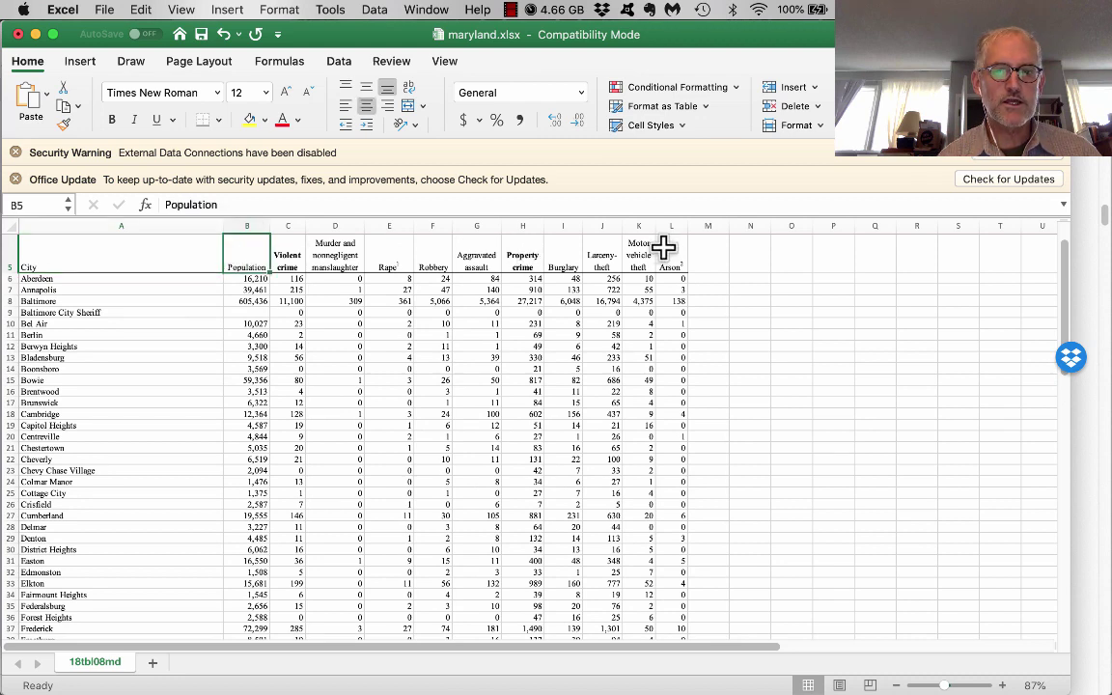
{"action": "left_click", "coordinate": [80, 279]}
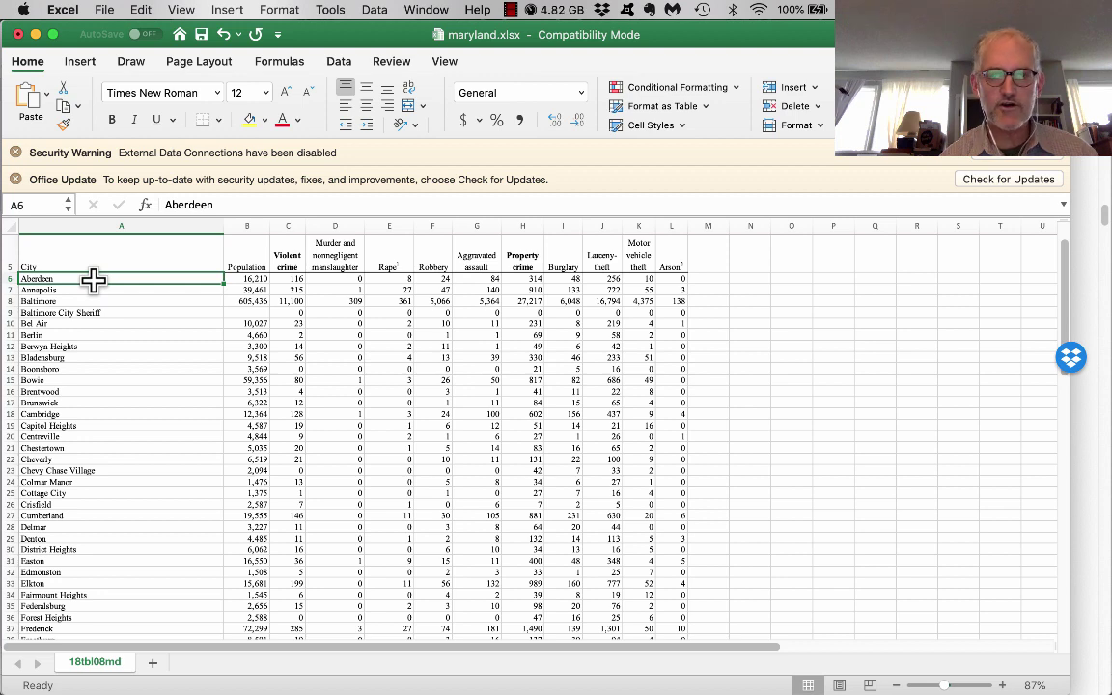
{"action": "key", "text": "super+shift+Right"}
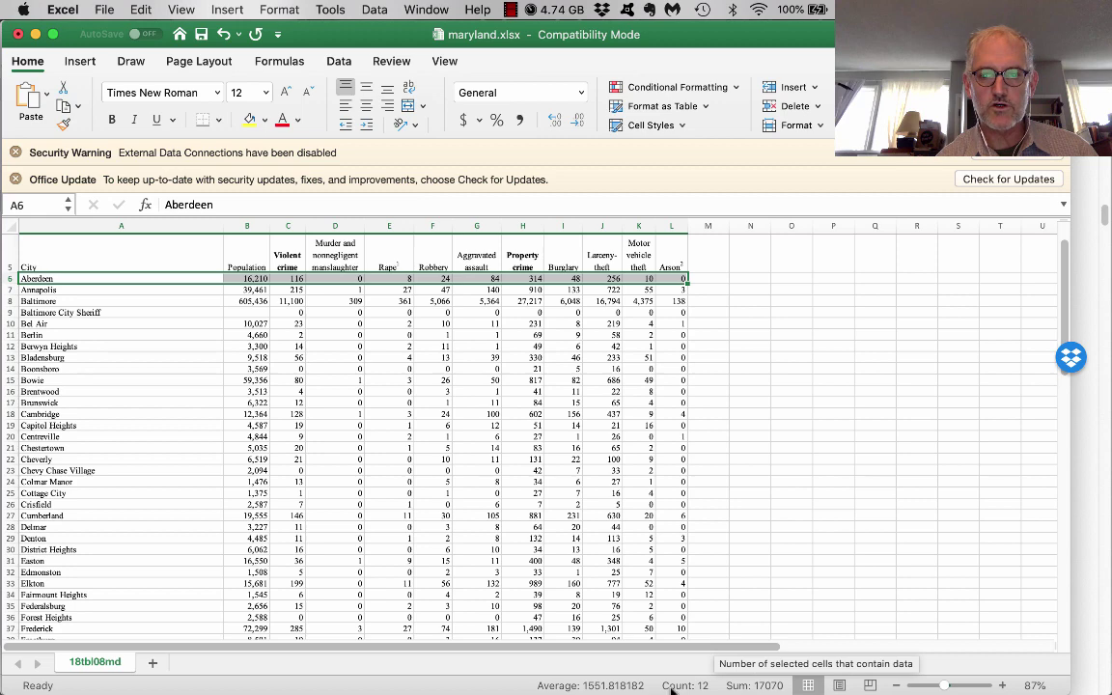
{"action": "mouse_move", "coordinate": [697, 685]}
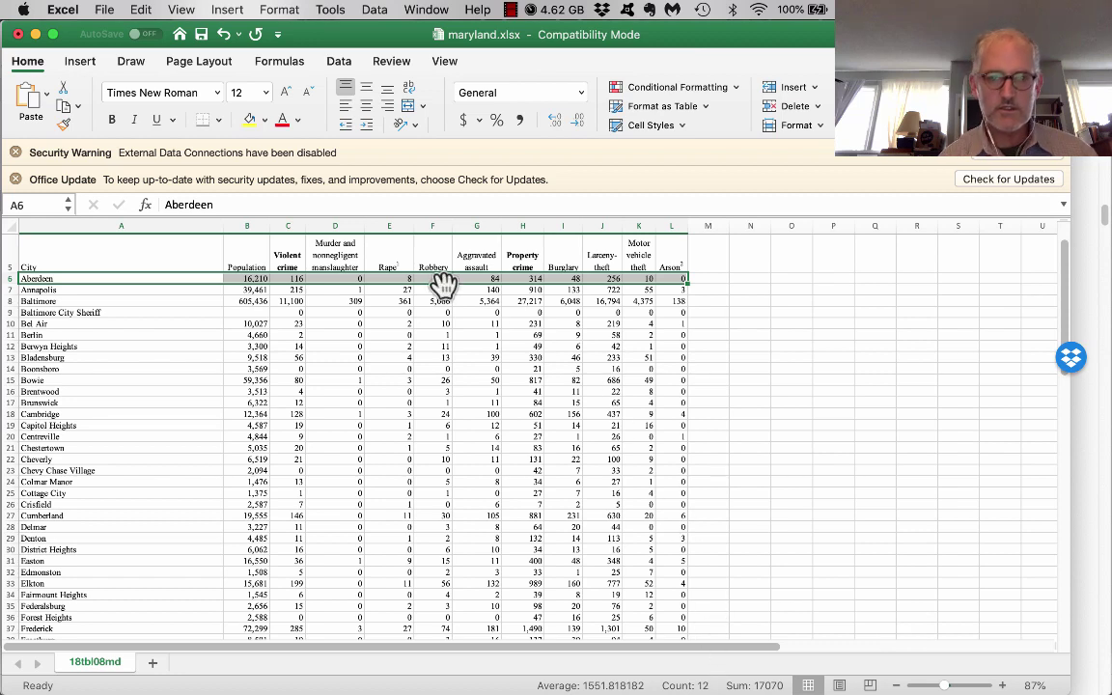
Shrink the selection back towards Aberdeen's name and extend it again across the row to the Arson column.
{"action": "key", "text": "shift+Left"}
{"action": "key", "text": "shift+Left"}
{"action": "key", "text": "shift+Left"}
{"action": "key", "text": "shift+Left"}
{"action": "key", "text": "shift+Left"}
{"action": "key", "text": "shift+Left"}
{"action": "key", "text": "shift+Left"}
{"action": "key", "text": "shift+Left"}
{"action": "key", "text": "shift+Left"}
{"action": "key", "text": "shift+Left"}
{"action": "key", "text": "shift+Left"}
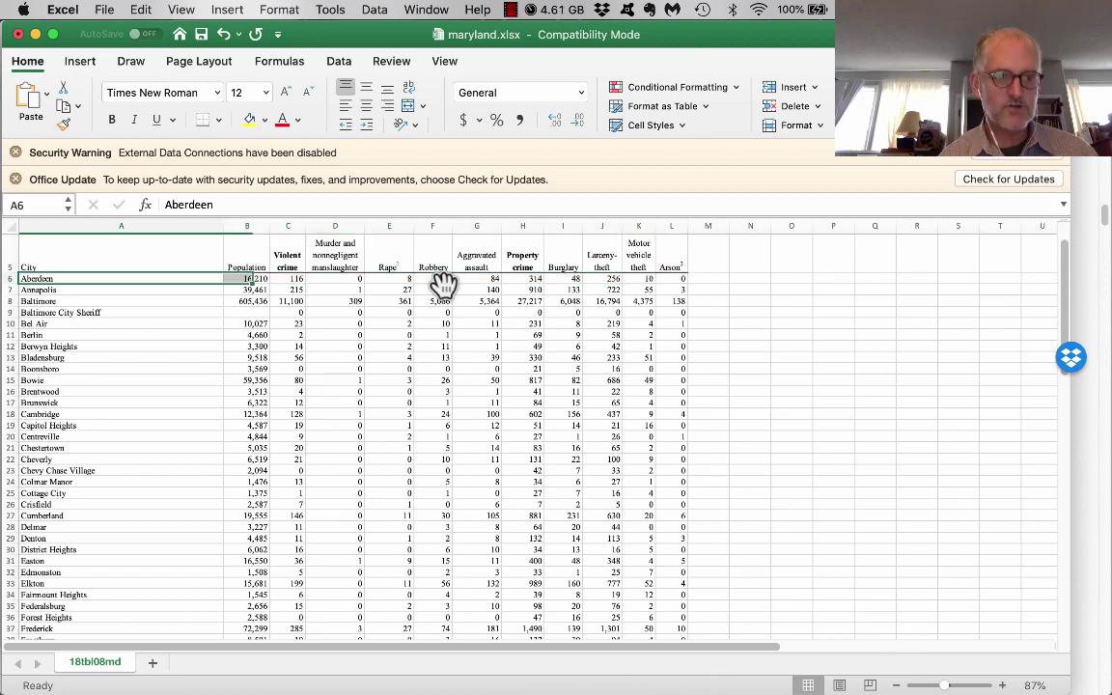
{"action": "key", "text": "super+shift+Right"}
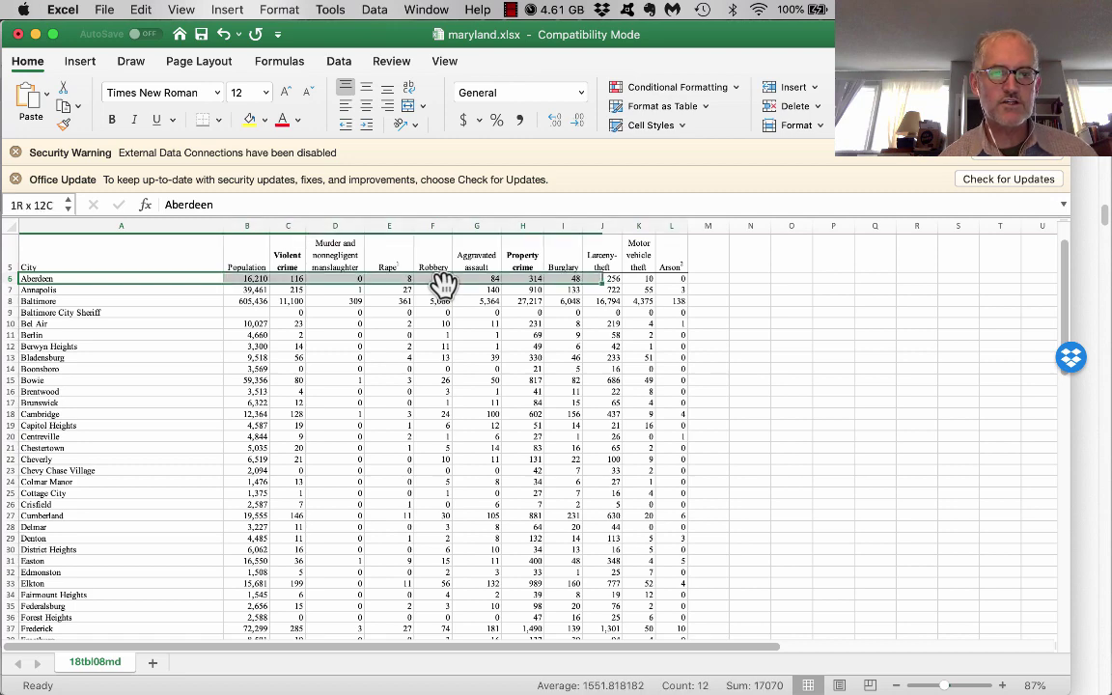
Try to extend the selection from Aberdeen's row down to the last city row, leaving out the footnotes.
{"action": "key", "text": "super+shift+Down"}
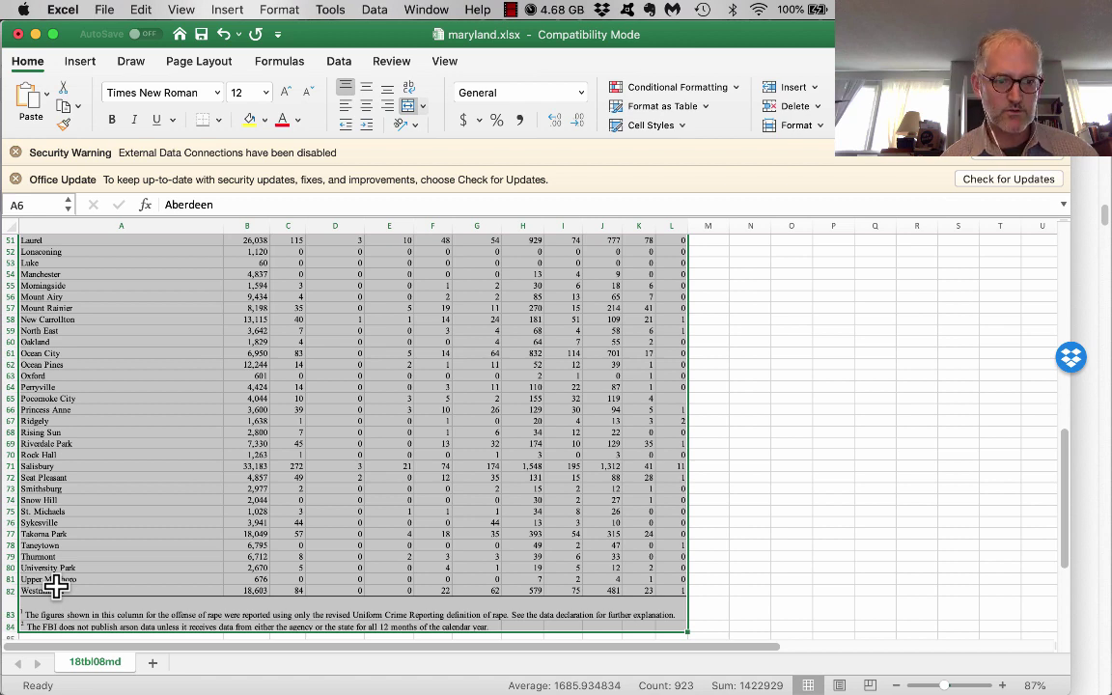
{"action": "key", "text": "shift+Up"}
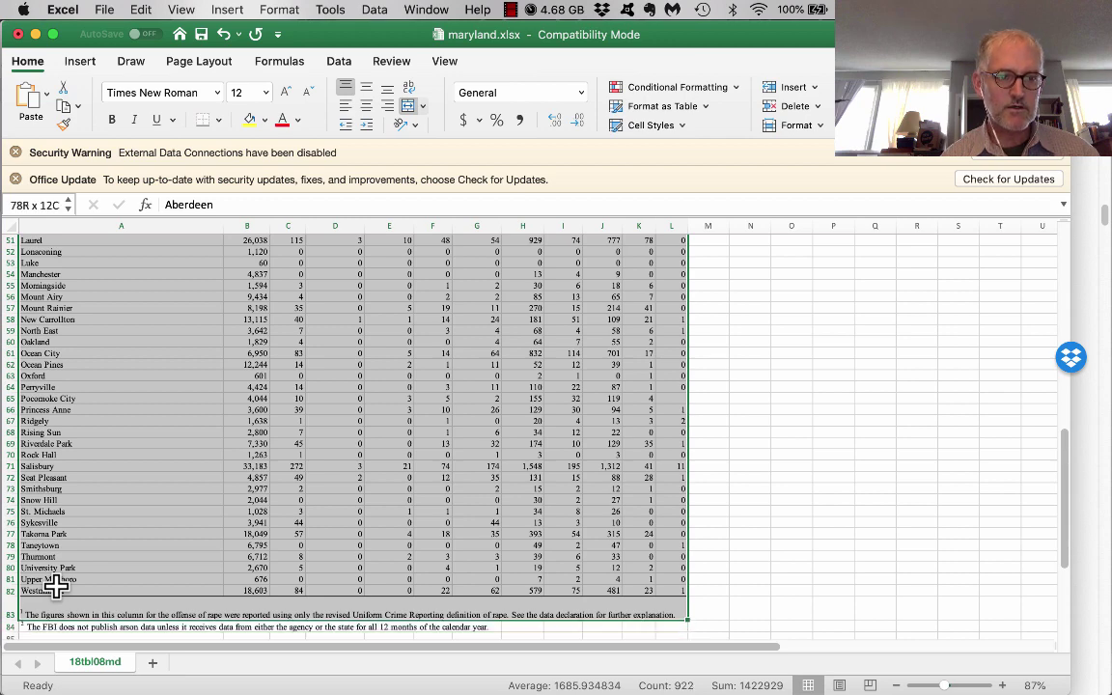
{"action": "key", "text": "shift+Up"}
{"action": "key", "text": "shift+Up"}
{"action": "key", "text": "shift+Up"}
{"action": "key", "text": "shift+Up"}
{"action": "key", "text": "shift+Up"}
{"action": "key", "text": "shift+Up"}
{"action": "key", "text": "shift+Up"}
{"action": "key", "text": "shift+Up"}
{"action": "key", "text": "shift+Up"}
{"action": "key", "text": "shift+Up"}
{"action": "key", "text": "shift+Up"}
{"action": "key", "text": "shift+Up"}
{"action": "key", "text": "shift+Up"}
{"action": "key", "text": "shift+Up"}
{"action": "key", "text": "shift+Up"}
{"action": "key", "text": "shift+Up"}
{"action": "key", "text": "shift+Up"}
{"action": "key", "text": "shift+Up"}
{"action": "key", "text": "shift+Up"}
{"action": "key", "text": "shift+Up"}
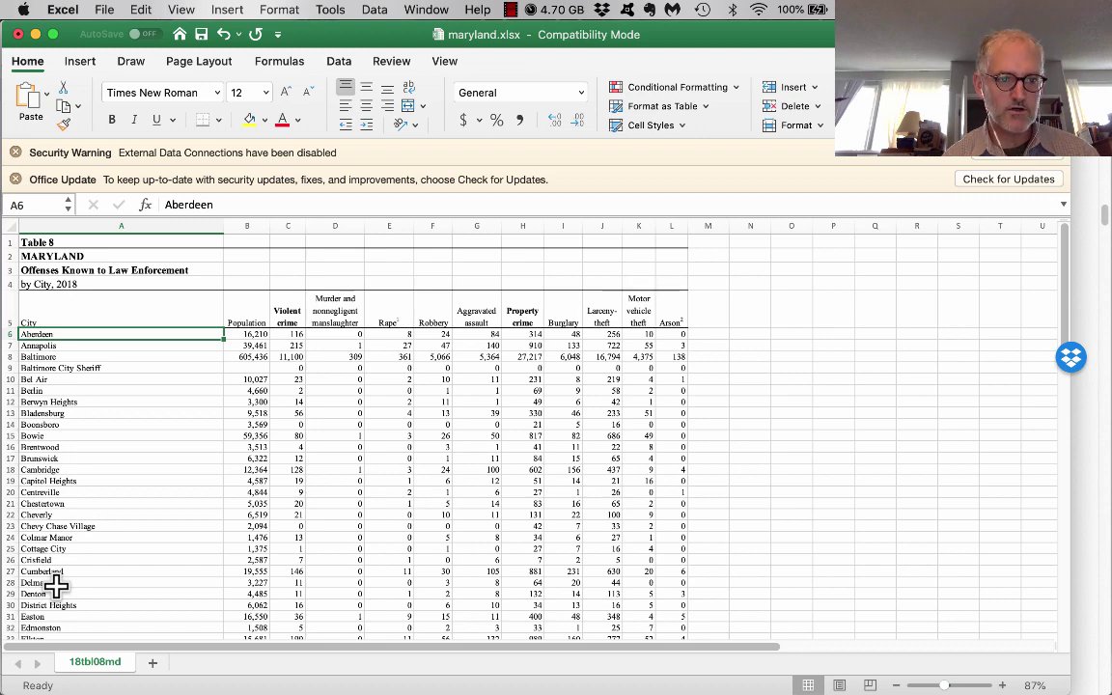
{"action": "key", "text": "ctrl+shift+End"}
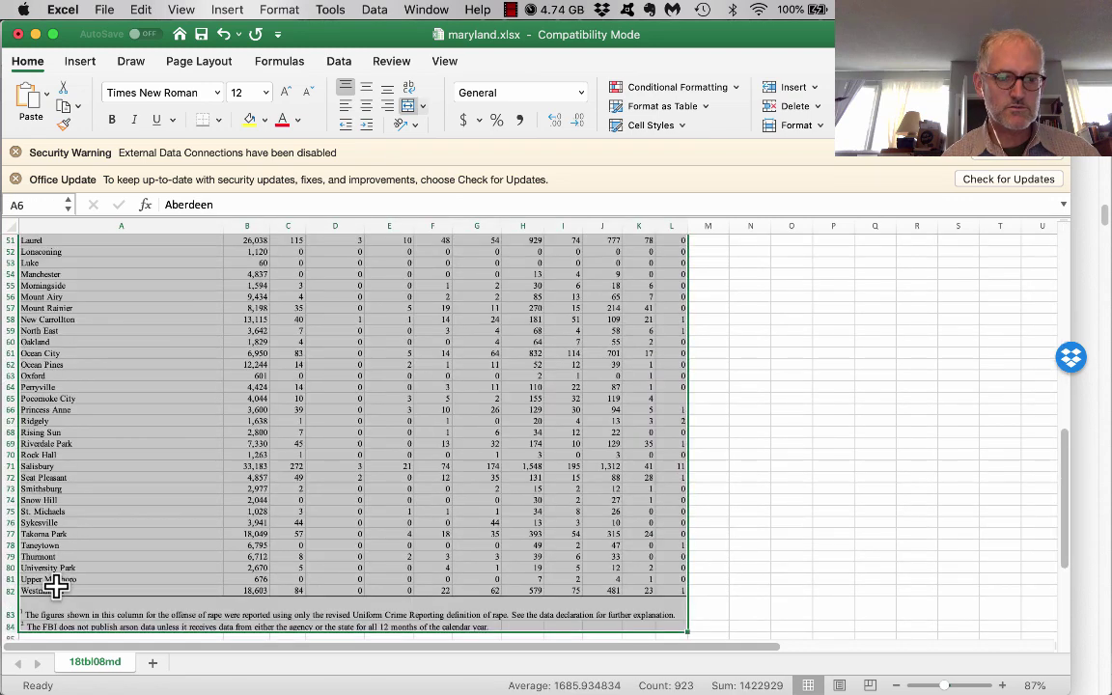
{"action": "key", "text": "ctrl+shift+Up"}
{"action": "key", "text": "Down"}
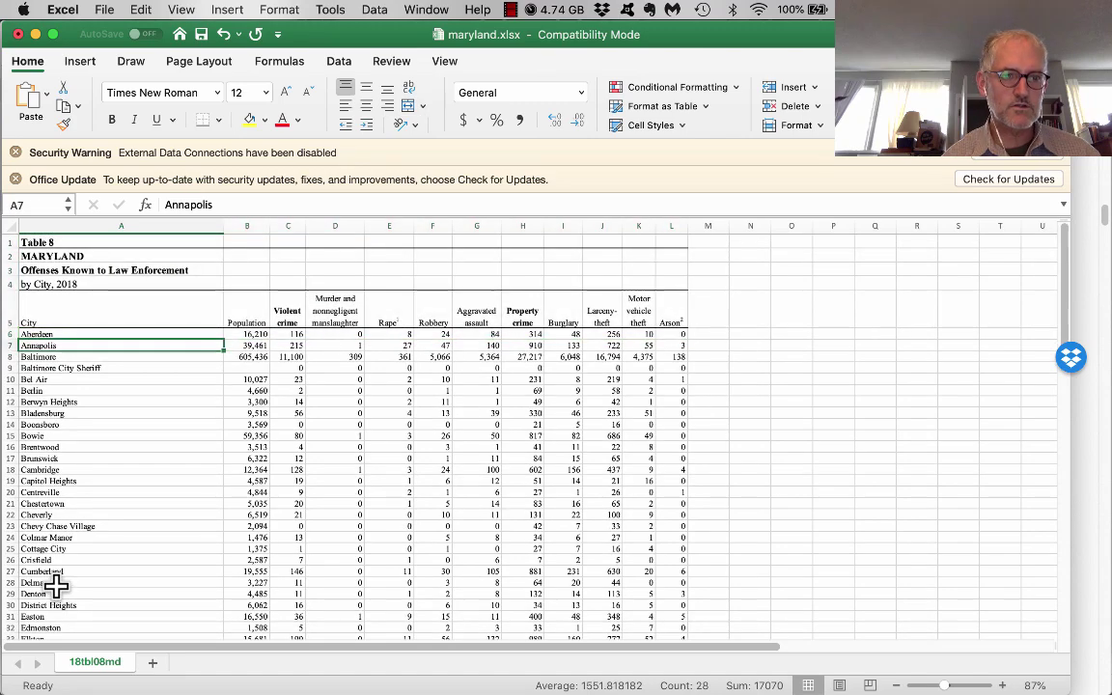
Select the city names from Westminster in A82 up to Aberdeen in A6 and check their count and extent.
{"action": "key", "text": "ctrl+Down"}
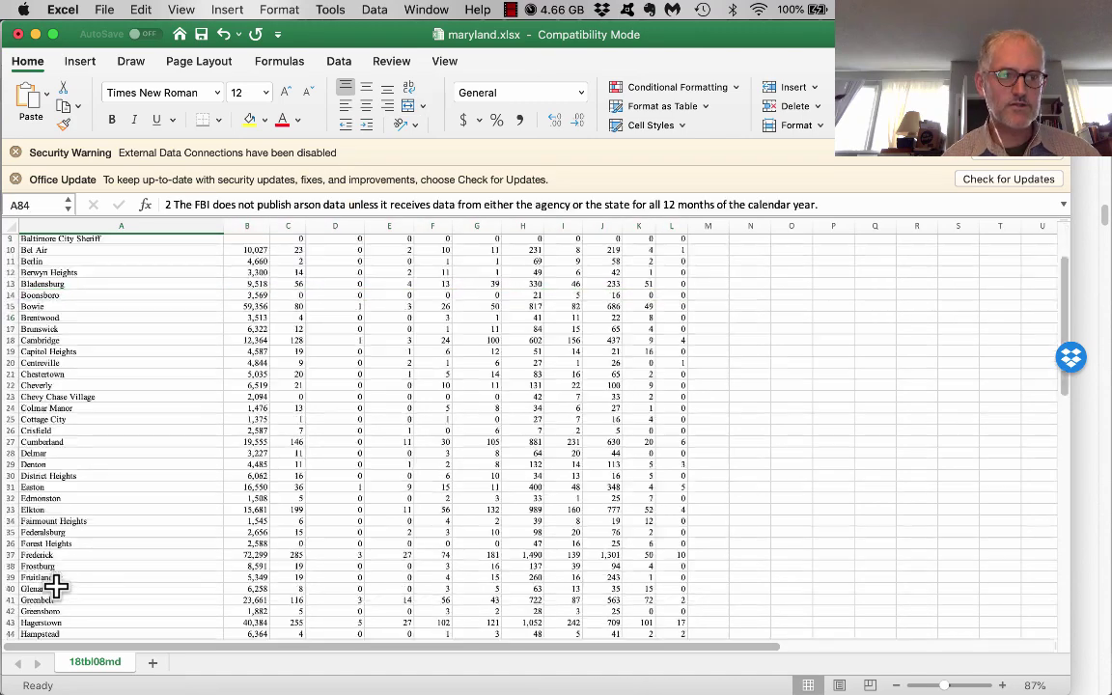
{"action": "key", "text": "Up"}
{"action": "key", "text": "Up"}
{"action": "key", "text": "shift+Up"}
{"action": "key", "text": "shift+Up"}
{"action": "key", "text": "shift+Up"}
{"action": "key", "text": "shift+Up"}
{"action": "key", "text": "shift+Up"}
{"action": "key", "text": "shift+Up"}
{"action": "key", "text": "shift+Up"}
{"action": "key", "text": "shift+Up"}
{"action": "key", "text": "shift+Up"}
{"action": "key", "text": "shift+Up"}
{"action": "key", "text": "shift+Up"}
{"action": "key", "text": "shift+Up"}
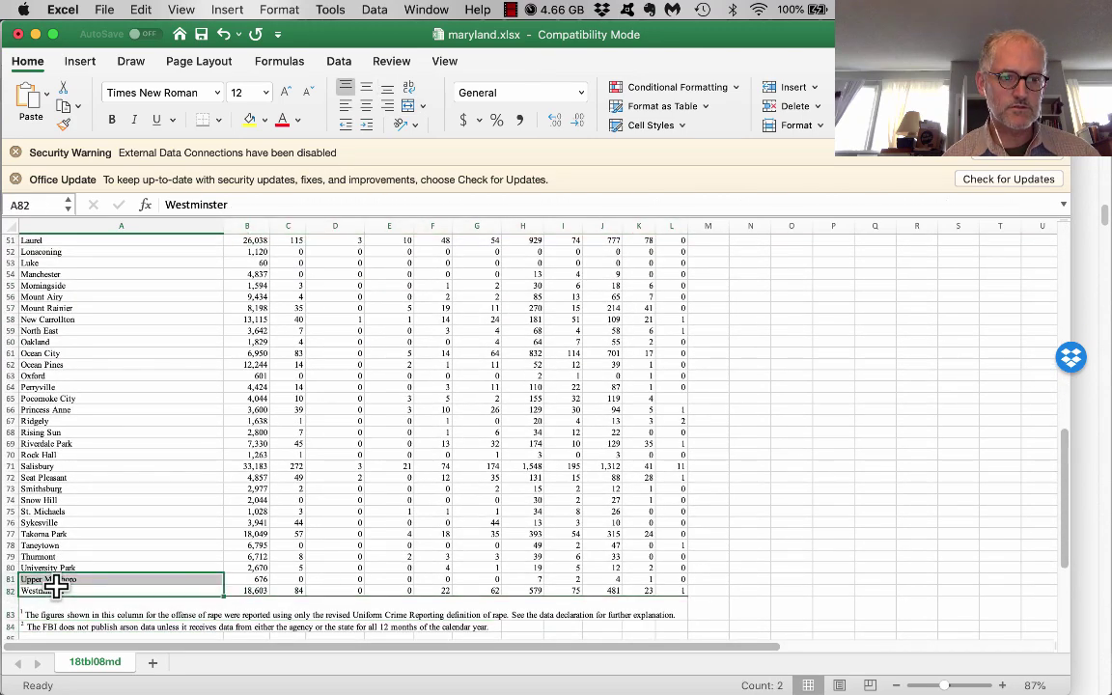
{"action": "key", "text": "ctrl+shift+Up"}
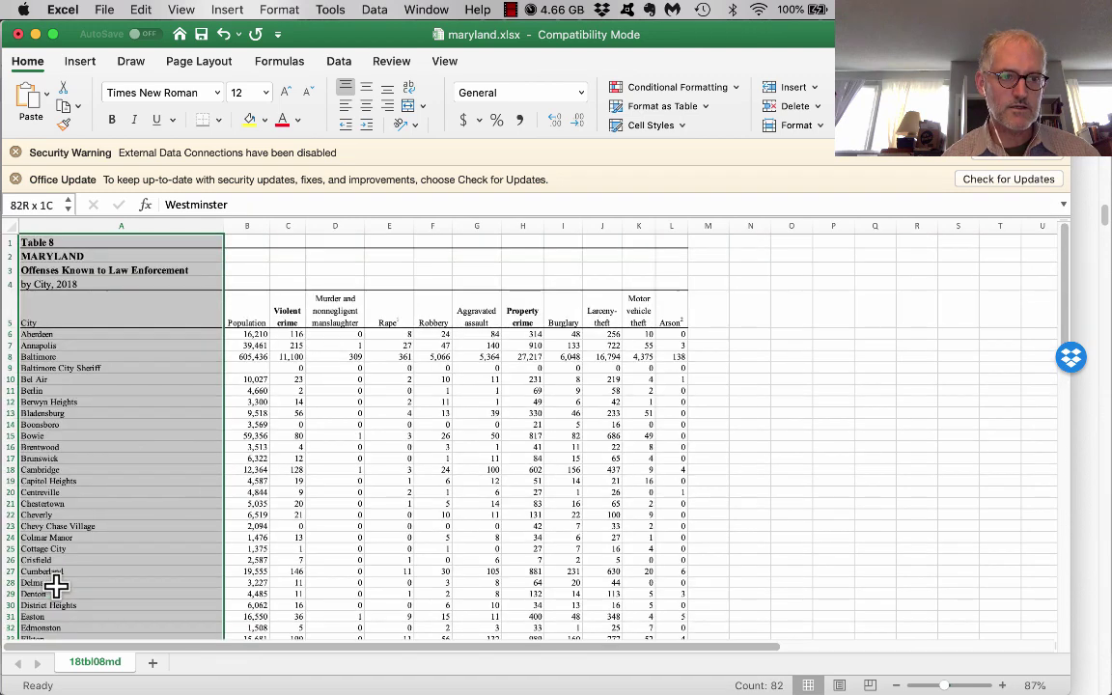
{"action": "key", "text": "shift+Down"}
{"action": "key", "text": "shift+Down"}
{"action": "key", "text": "shift+Down"}
{"action": "key", "text": "shift+Down"}
{"action": "key", "text": "shift+Down"}
{"action": "key", "text": "shift+Down"}
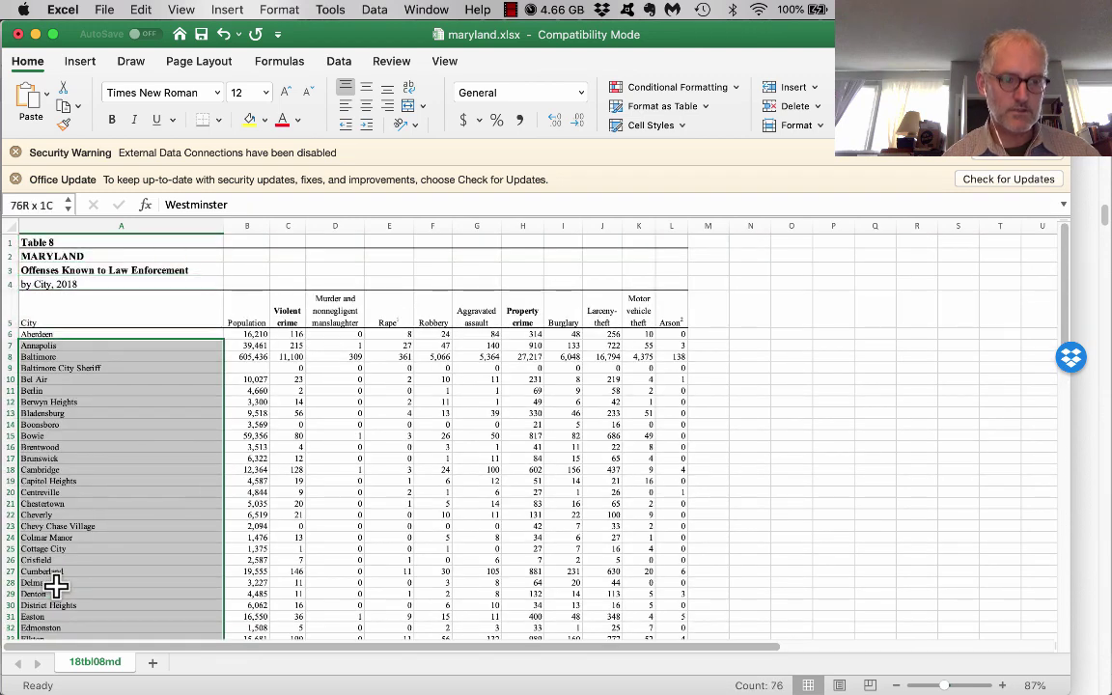
{"action": "key", "text": "shift+Up"}
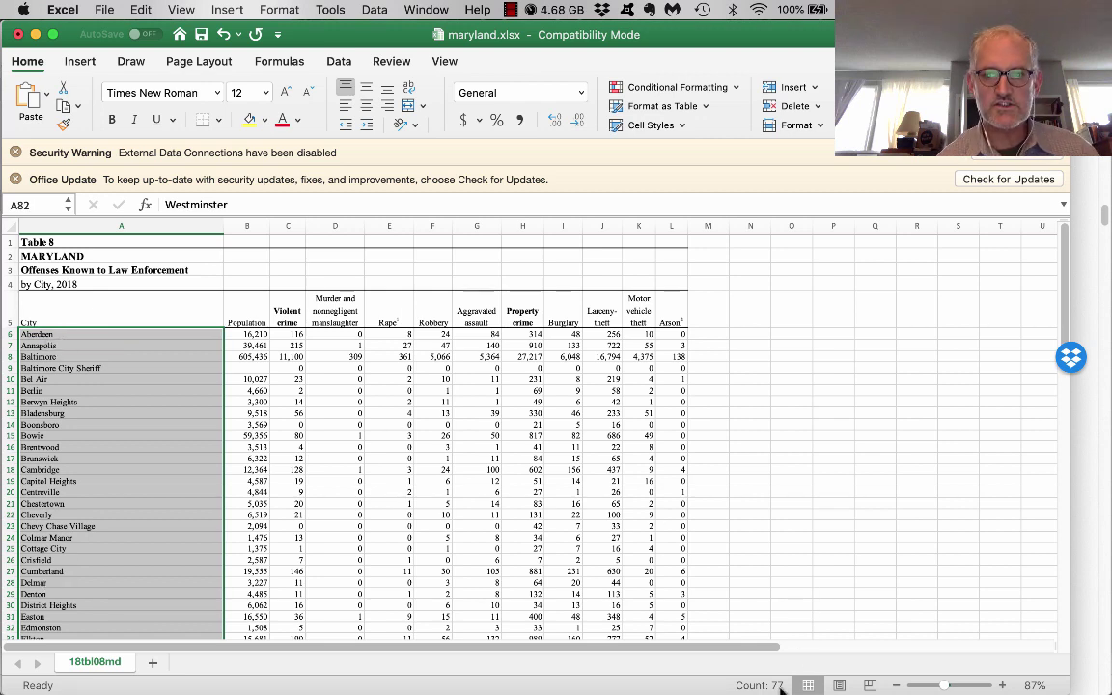
{"action": "scroll", "coordinate": [119, 498], "scroll_direction": "down", "scroll_amount": 15}
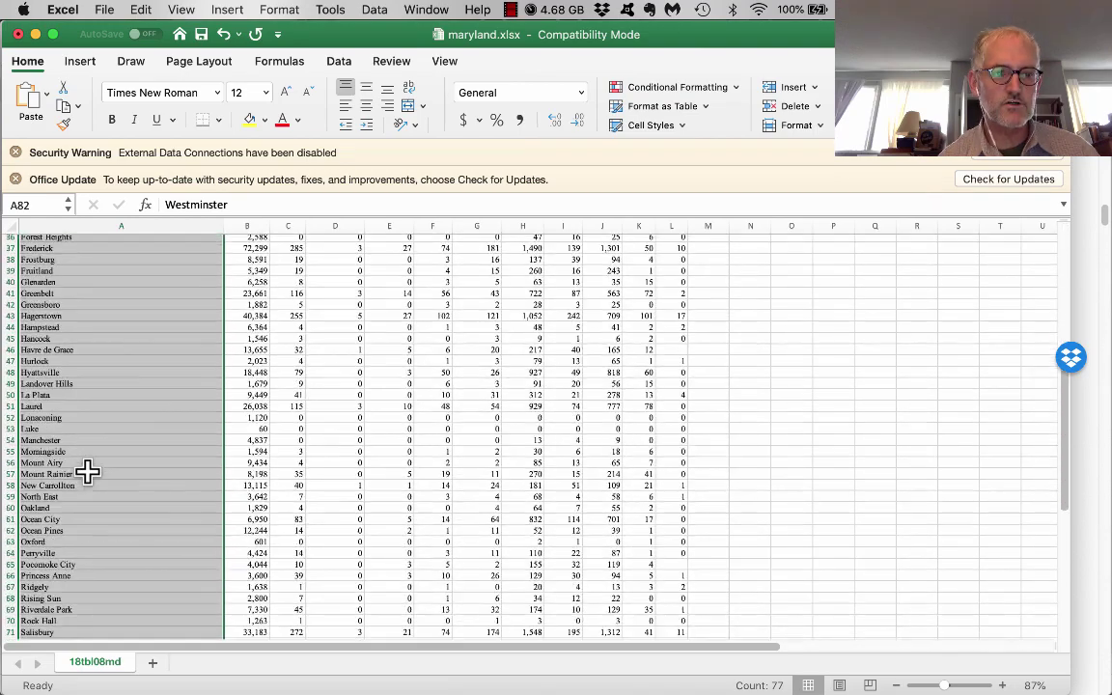
{"action": "scroll", "coordinate": [87, 468], "scroll_direction": "down", "scroll_amount": 3}
{"action": "scroll", "coordinate": [75, 439], "scroll_direction": "up", "scroll_amount": 7}
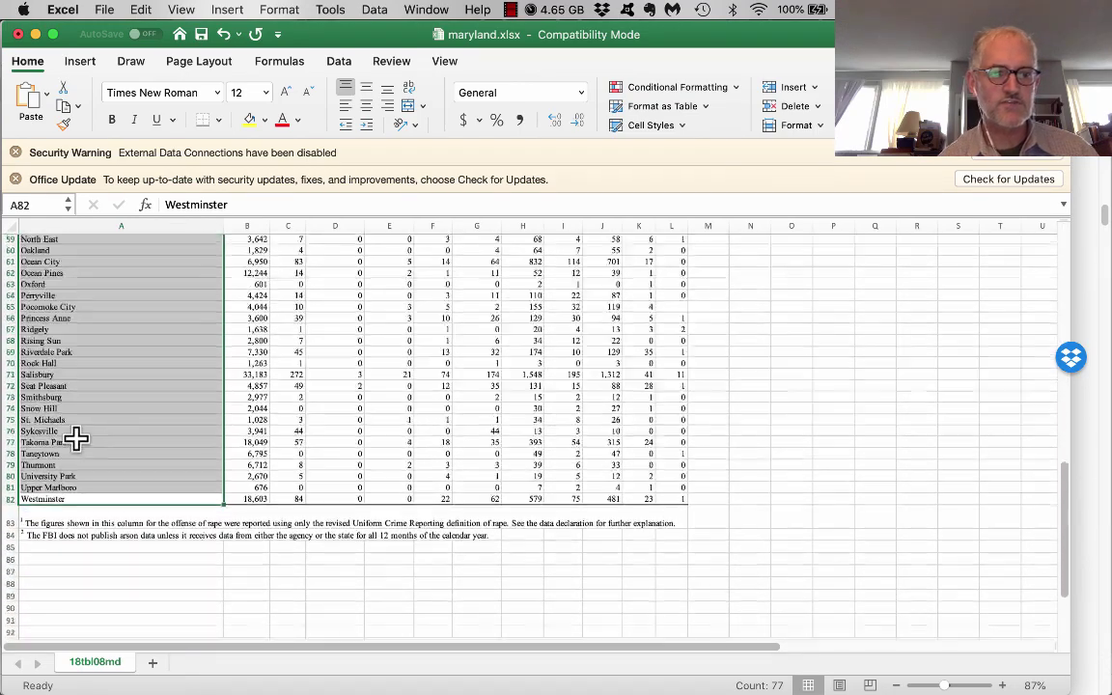
{"action": "scroll", "coordinate": [74, 455], "scroll_direction": "up", "scroll_amount": 10}
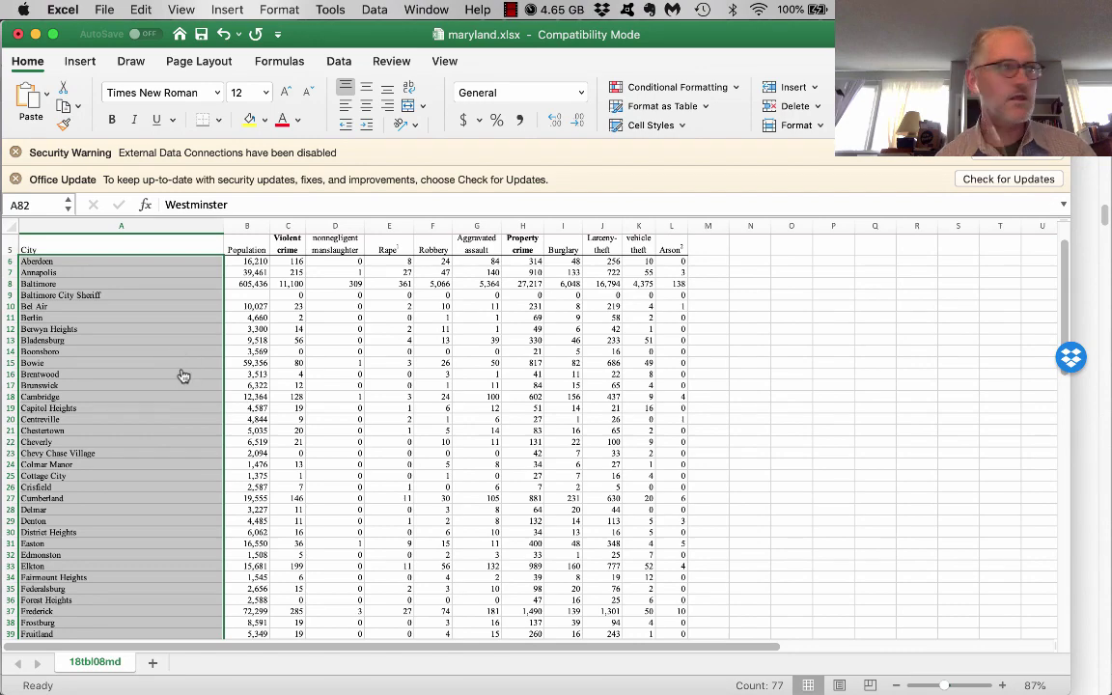
Switch to the Basic Data Analysis lecture page in Firefox and read from the table walkthrough through Data limitations to Storytelling With Data.
{"action": "key", "text": "super+Tab"}
{"action": "scroll", "coordinate": [259, 411], "scroll_direction": "down", "scroll_amount": 3}
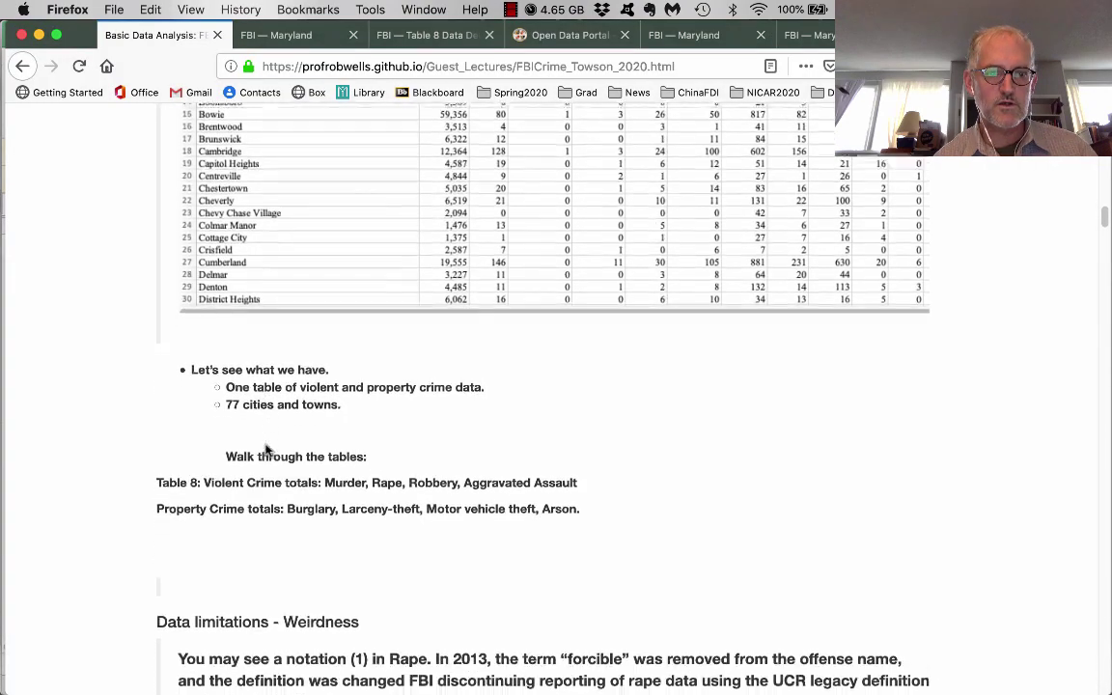
{"action": "scroll", "coordinate": [260, 418], "scroll_direction": "down", "scroll_amount": 3}
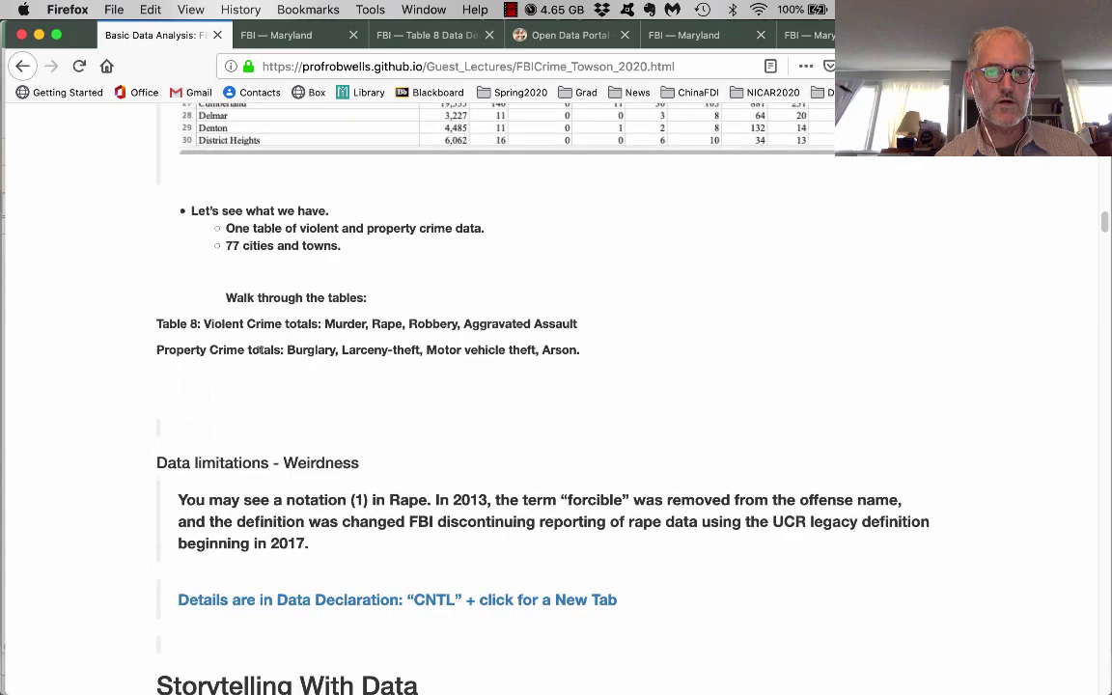
{"action": "scroll", "coordinate": [366, 376], "scroll_direction": "down", "scroll_amount": 4}
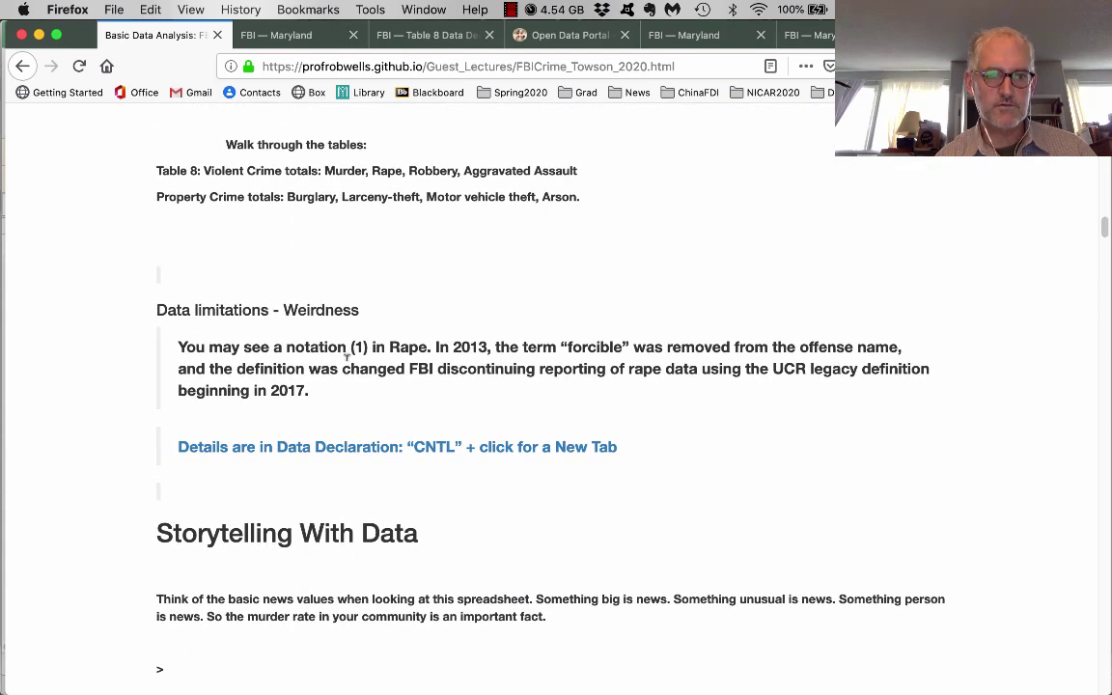
{"action": "scroll", "coordinate": [349, 368], "scroll_direction": "down", "scroll_amount": 1}
{"action": "scroll", "coordinate": [348, 367], "scroll_direction": "down", "scroll_amount": 4}
{"action": "scroll", "coordinate": [346, 371], "scroll_direction": "down", "scroll_amount": 4}
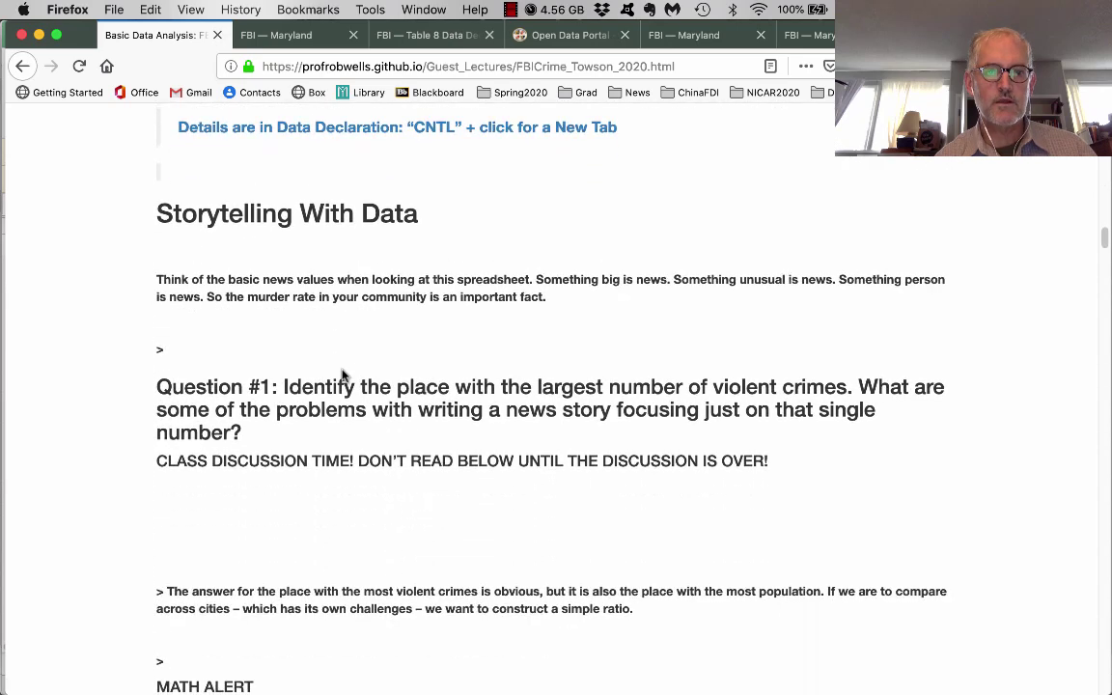
{"action": "scroll", "coordinate": [343, 375], "scroll_direction": "up", "scroll_amount": 2}
{"action": "scroll", "coordinate": [343, 374], "scroll_direction": "up", "scroll_amount": 1}
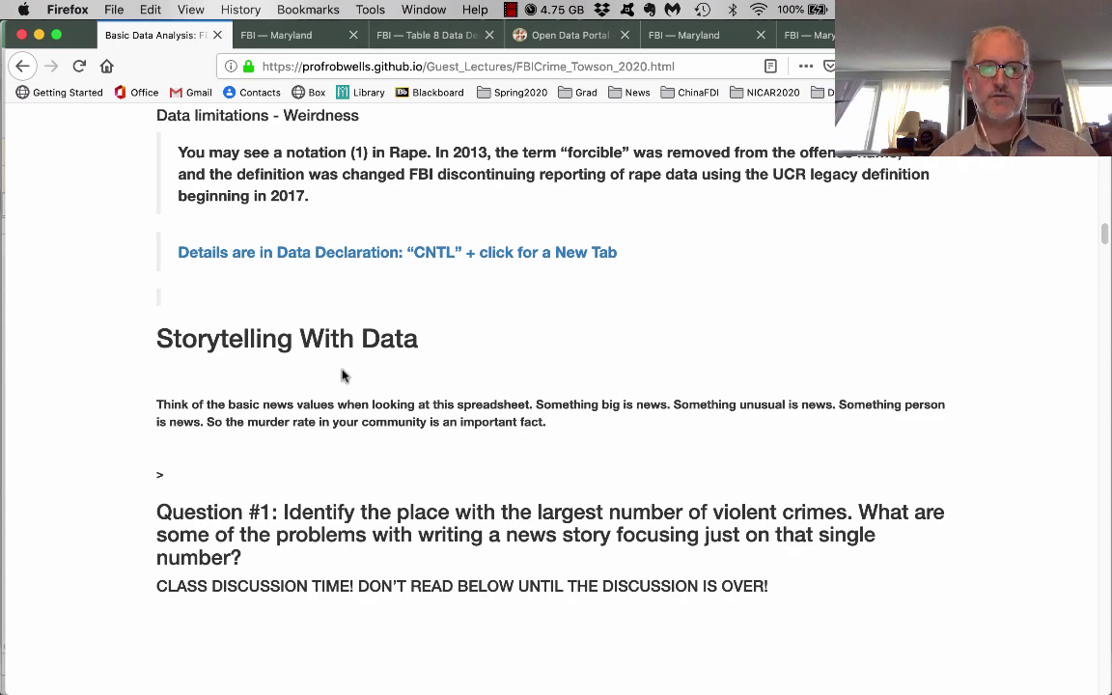
Highlight the part of Question #1 asking about problems with a news story focusing just on that single number.
{"action": "scroll", "coordinate": [341, 376], "scroll_direction": "down", "scroll_amount": 2}
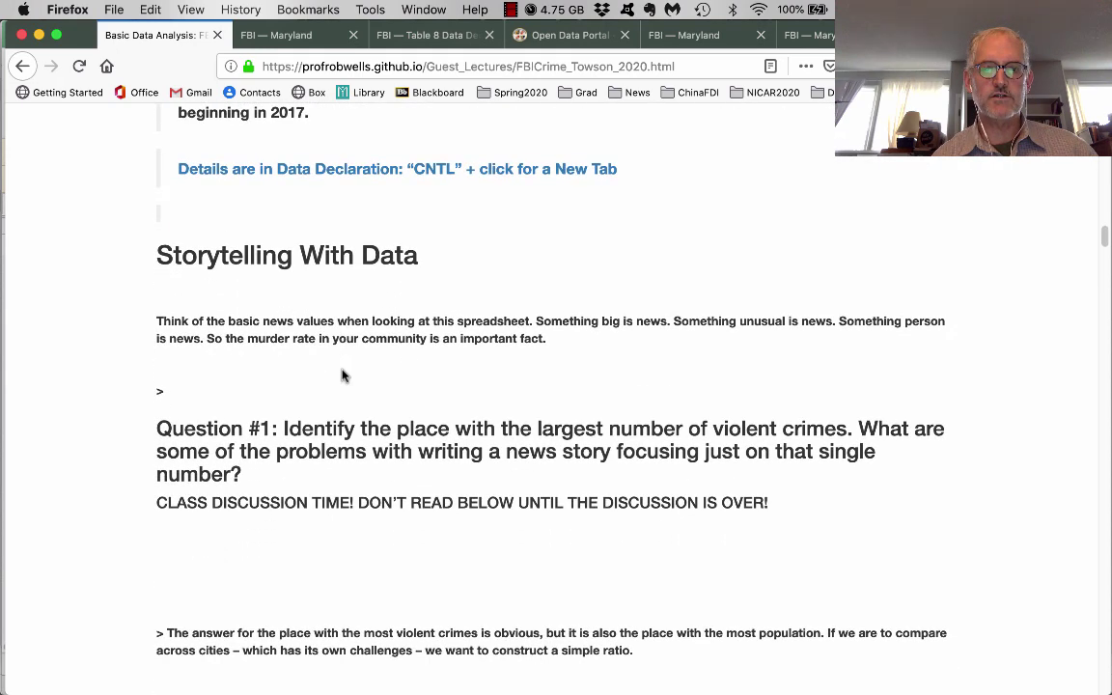
{"action": "scroll", "coordinate": [342, 376], "scroll_direction": "up", "scroll_amount": 1}
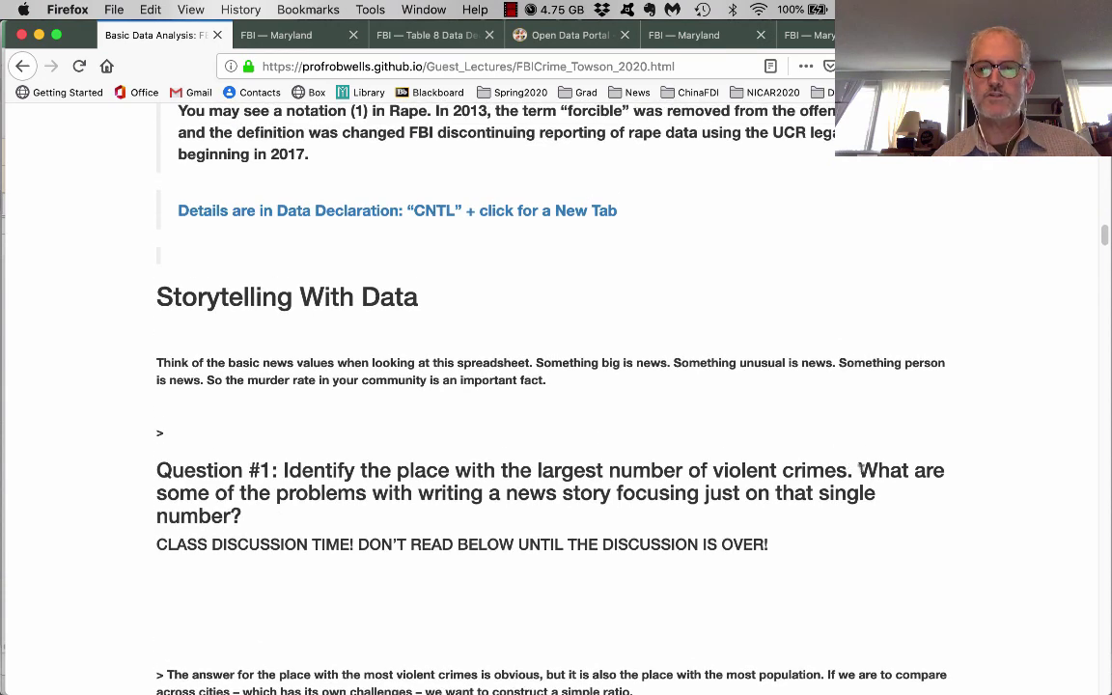
{"action": "left_click_drag", "start_coordinate": [858, 469], "coordinate": [864, 524]}
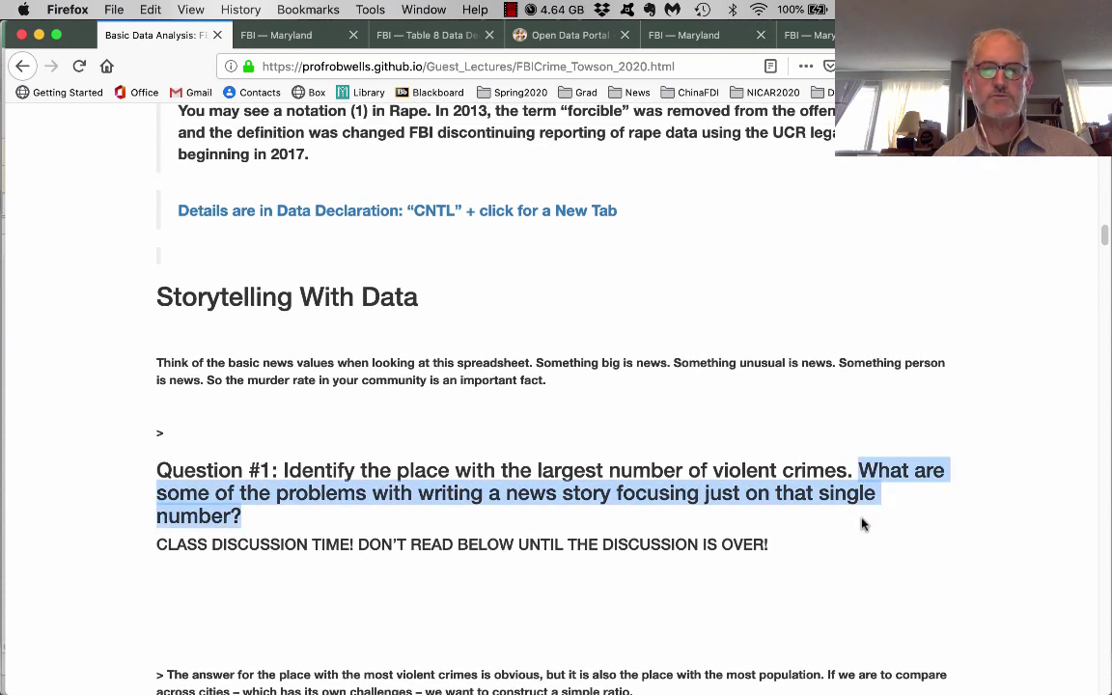
Highlight the MATH ALERT heading and read the explanation of the per capita ratio on to Question #2.
{"action": "scroll", "coordinate": [864, 524], "scroll_direction": "down", "scroll_amount": 5}
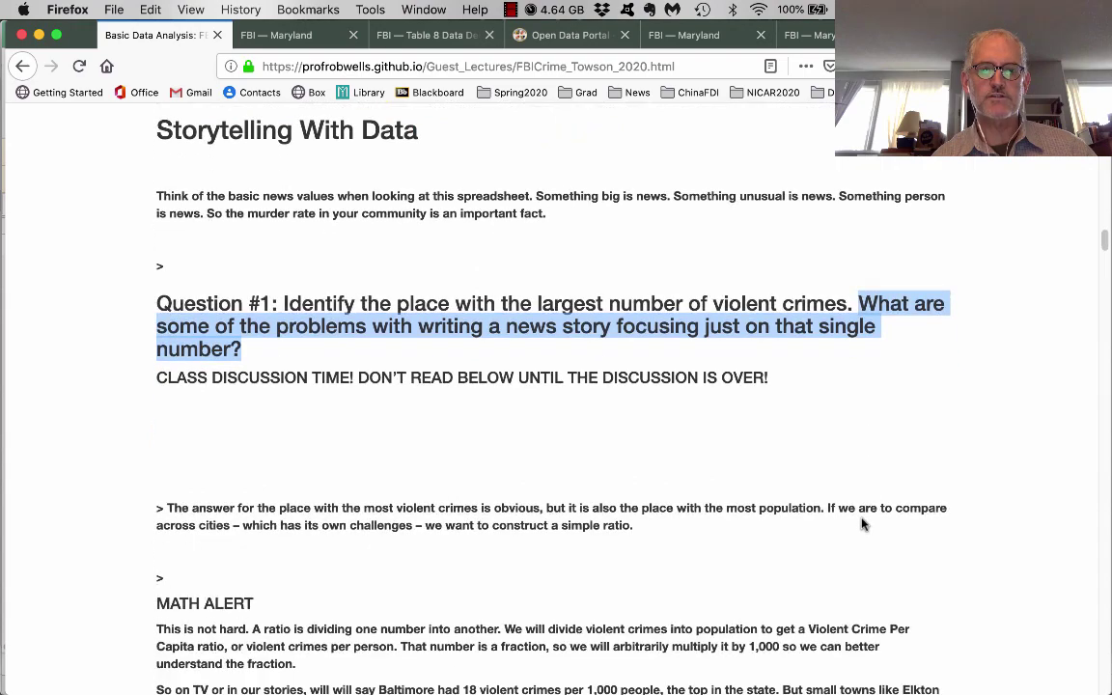
{"action": "scroll", "coordinate": [864, 524], "scroll_direction": "down", "scroll_amount": 2}
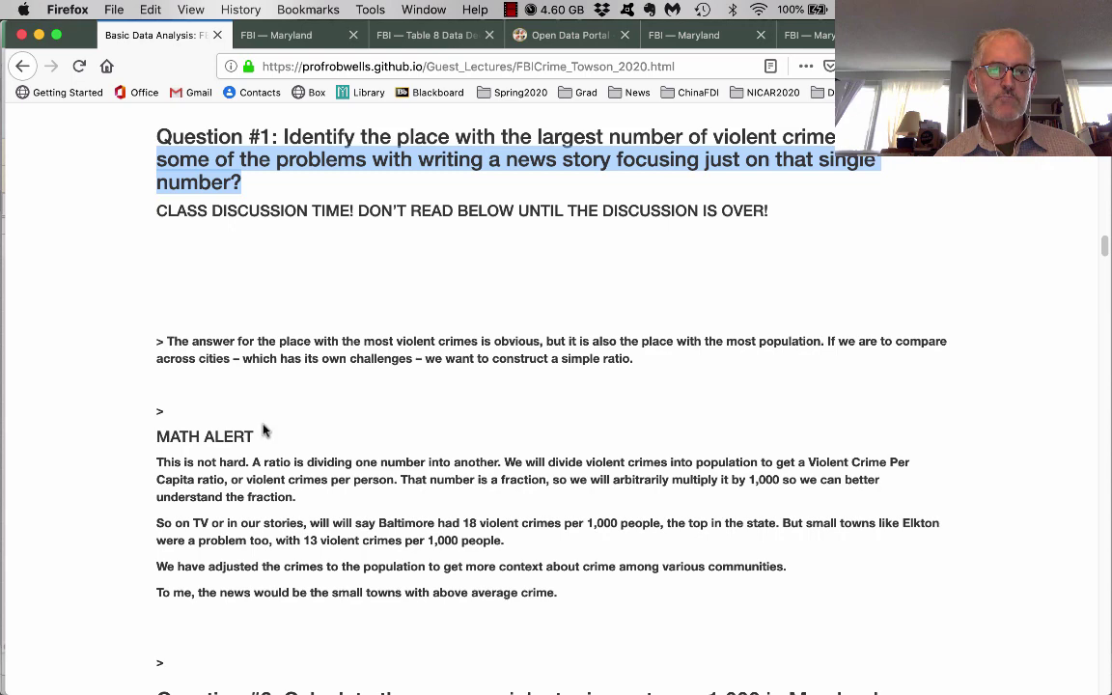
{"action": "left_click_drag", "start_coordinate": [246, 436], "coordinate": [156, 436]}
{"action": "double_click", "coordinate": [178, 437]}
{"action": "left_click_drag", "start_coordinate": [223, 434], "coordinate": [252, 436]}
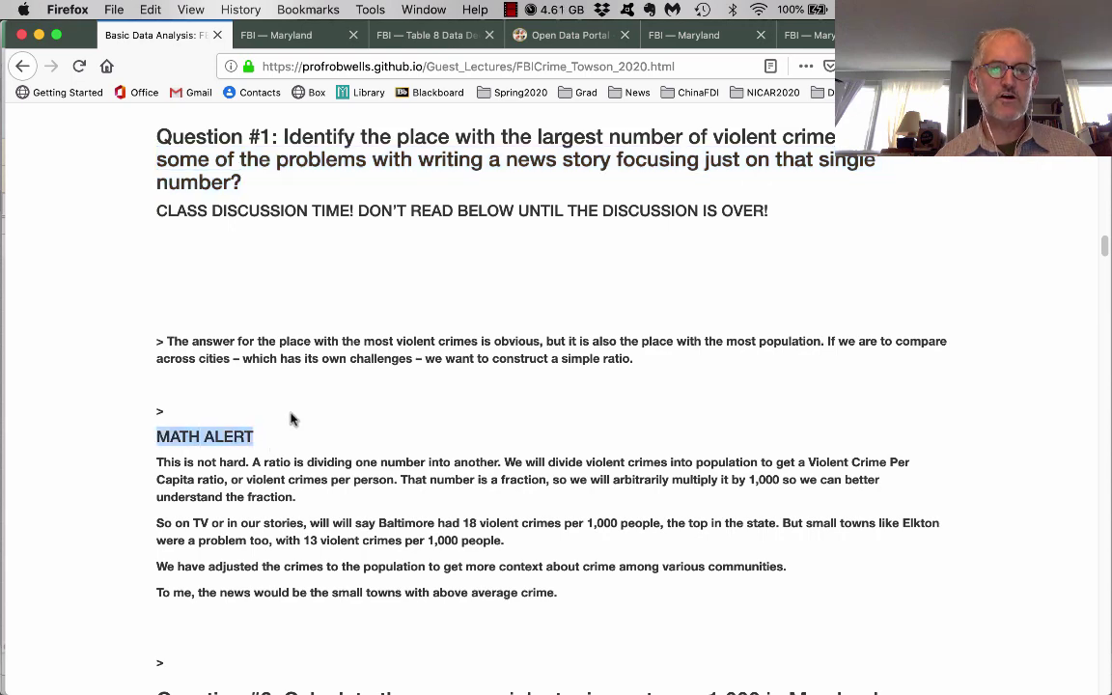
{"action": "scroll", "coordinate": [289, 289], "scroll_direction": "down", "scroll_amount": 5}
{"action": "scroll", "coordinate": [290, 271], "scroll_direction": "up", "scroll_amount": 1}
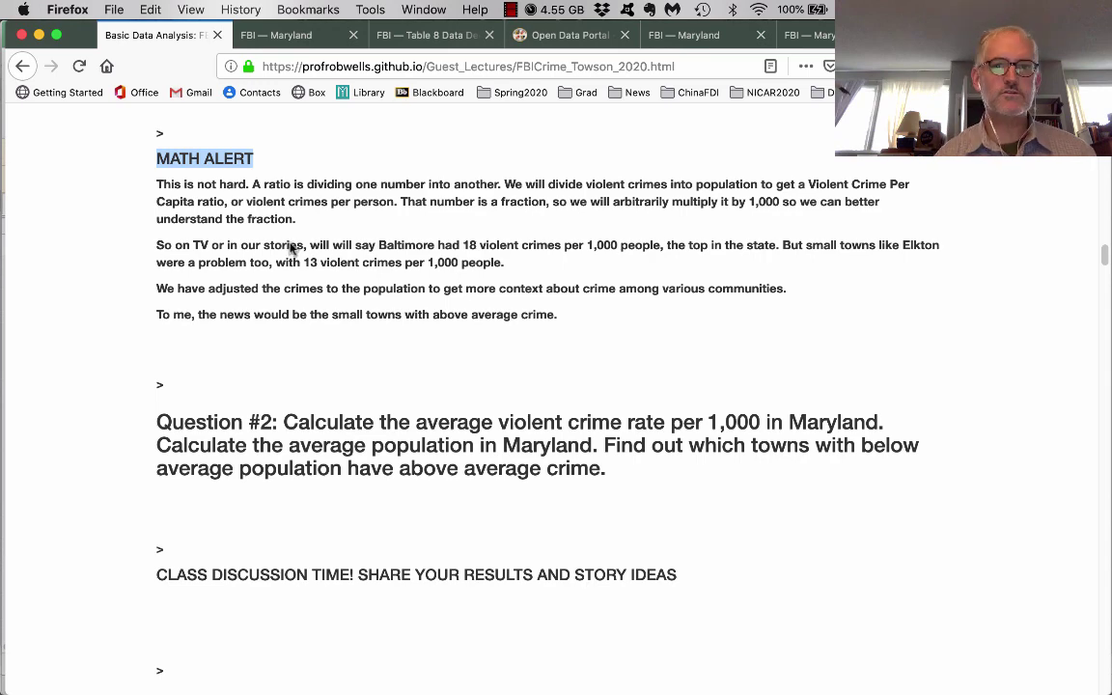
Switch to the maryland.xlsx workbook in Excel and enter the column header Per Capita Violent Crime in M5.
{"action": "key", "text": "super+Tab"}
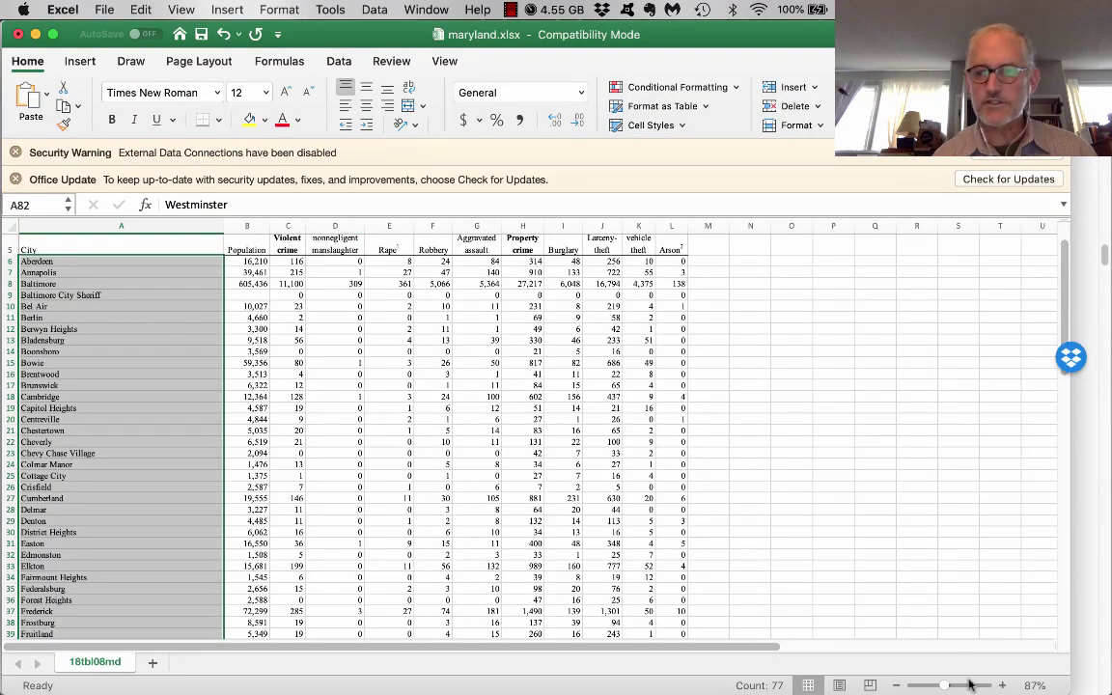
{"action": "left_click_drag", "start_coordinate": [941, 687], "coordinate": [953, 688]}
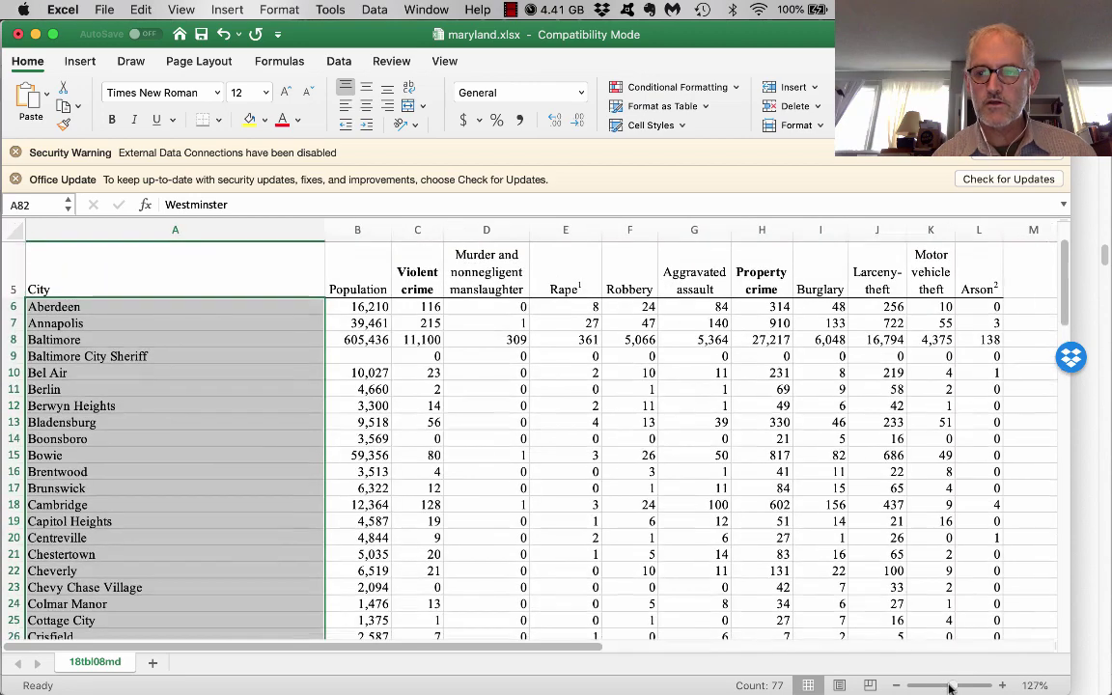
{"action": "left_click", "coordinate": [1016, 270]}
{"action": "type", "text": "P"}
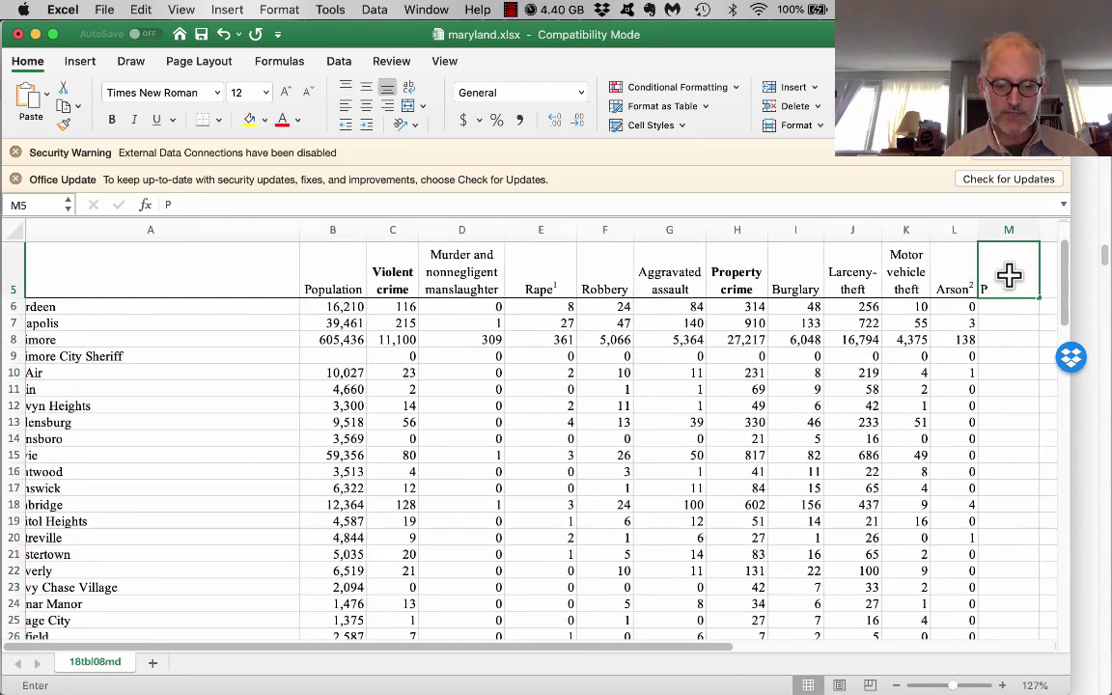
{"action": "type", "text": "er Capi"}
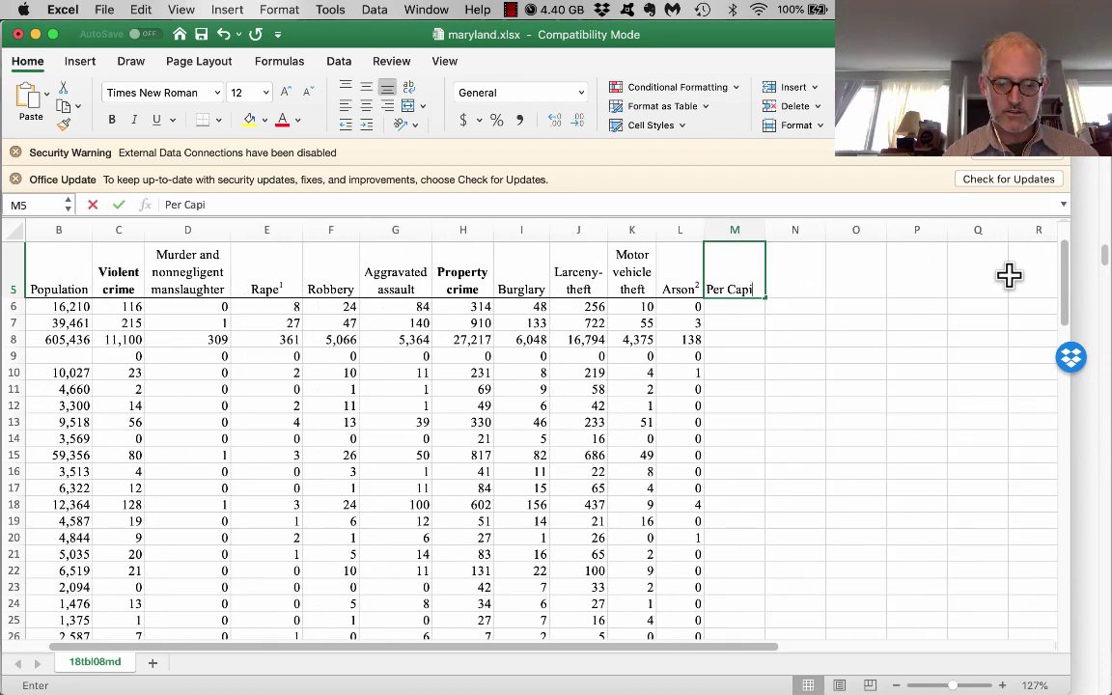
{"action": "type", "text": "ta Viol"}
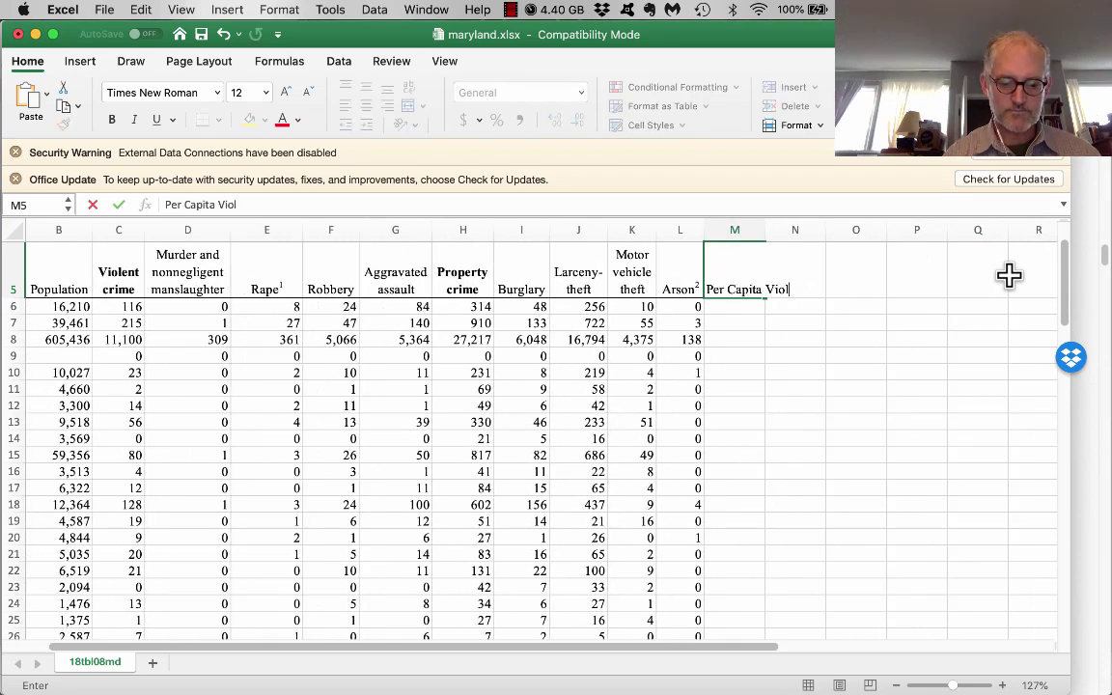
{"action": "type", "text": "ent Crime"}
{"action": "key", "text": "Return"}
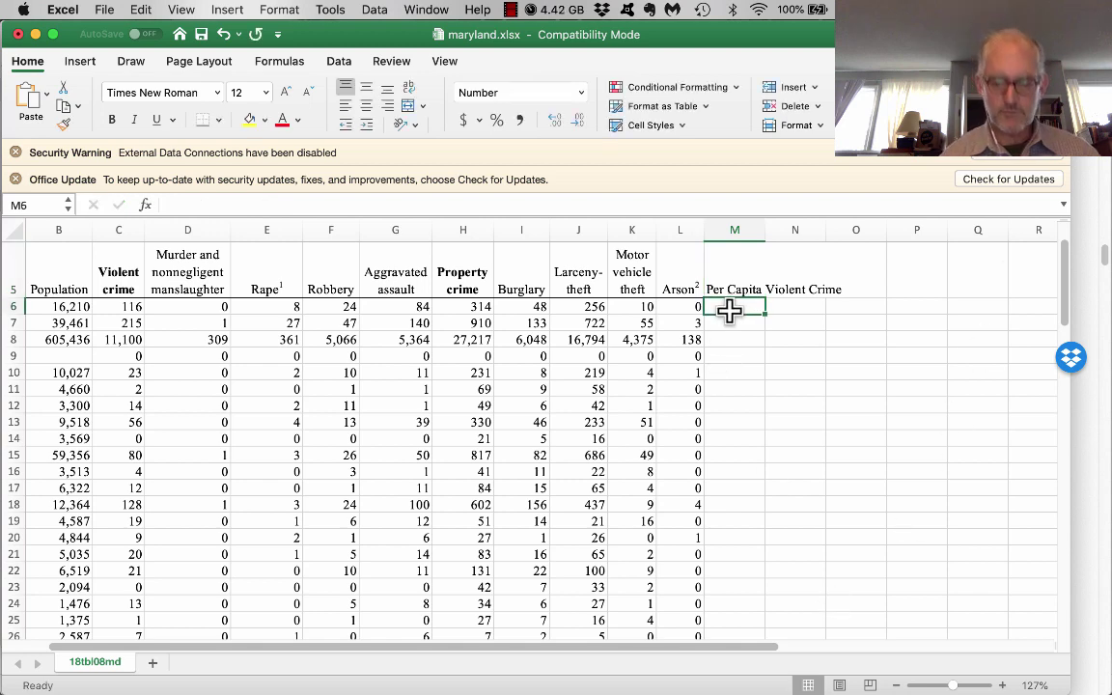
Enter the formula =(C6/B6) in M6 to divide Aberdeen's violent crimes by its population.
{"action": "type", "text": "="}
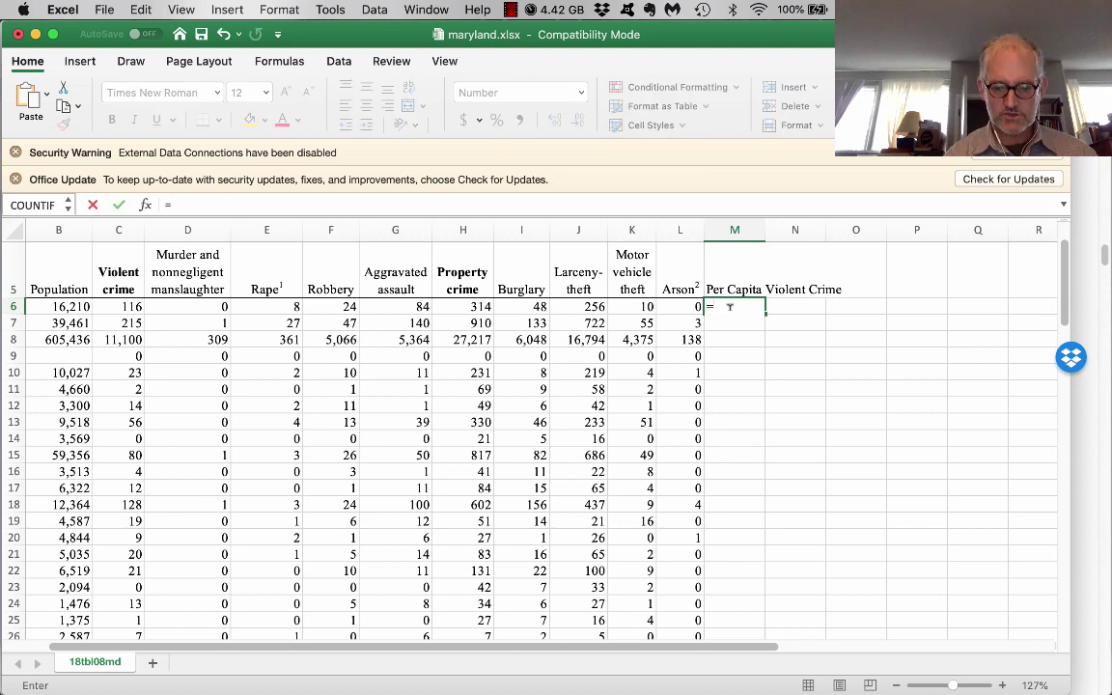
{"action": "type", "text": "("}
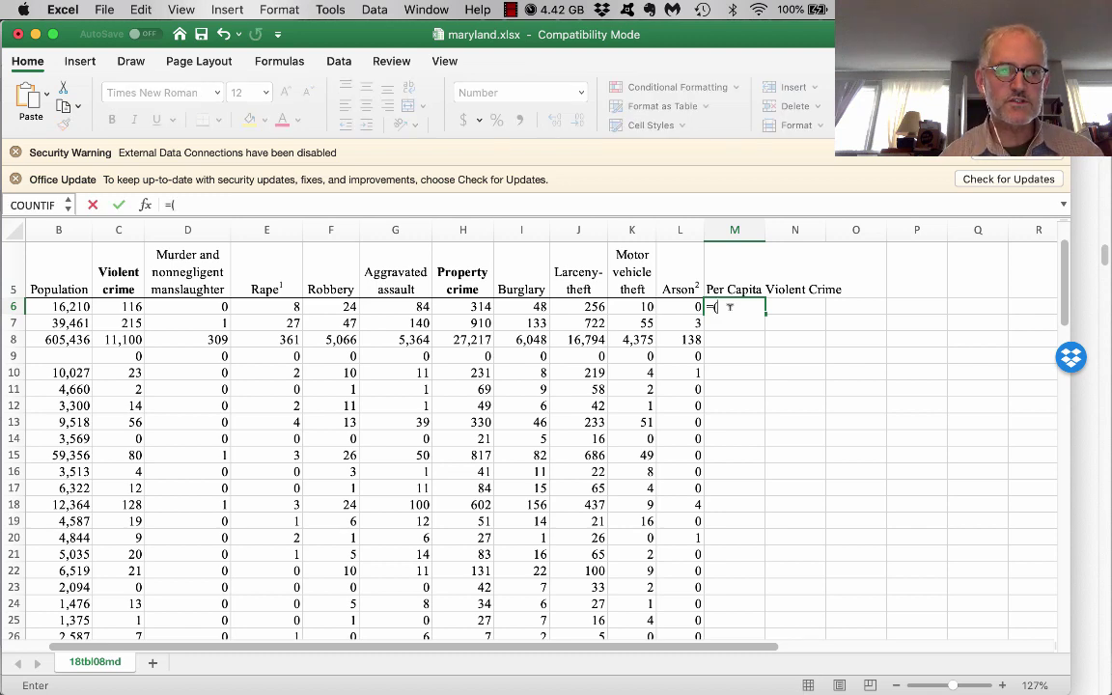
{"action": "left_click", "coordinate": [132, 307]}
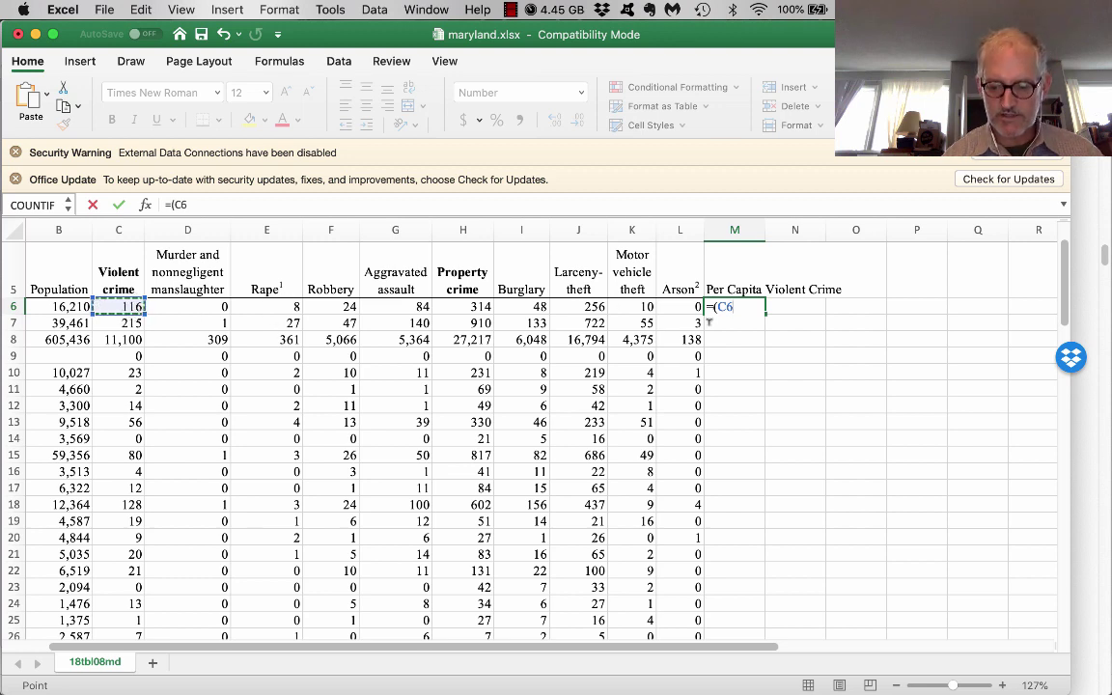
{"action": "type", "text": "/"}
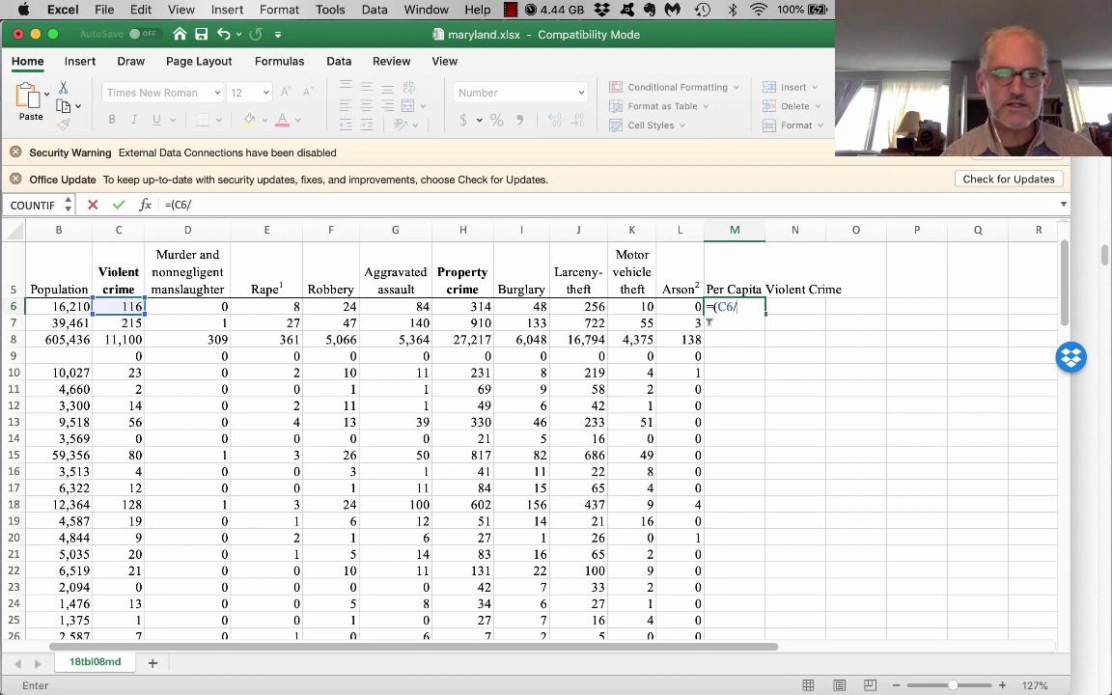
{"action": "left_click", "coordinate": [64, 307]}
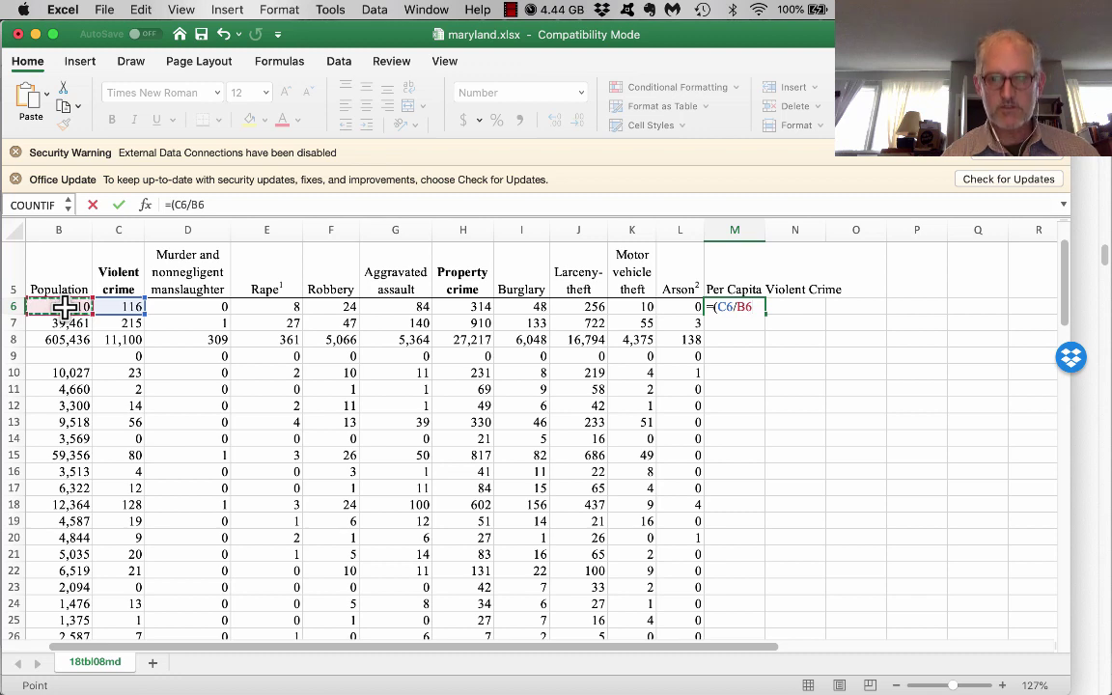
{"action": "type", "text": ")"}
{"action": "key", "text": "Return"}
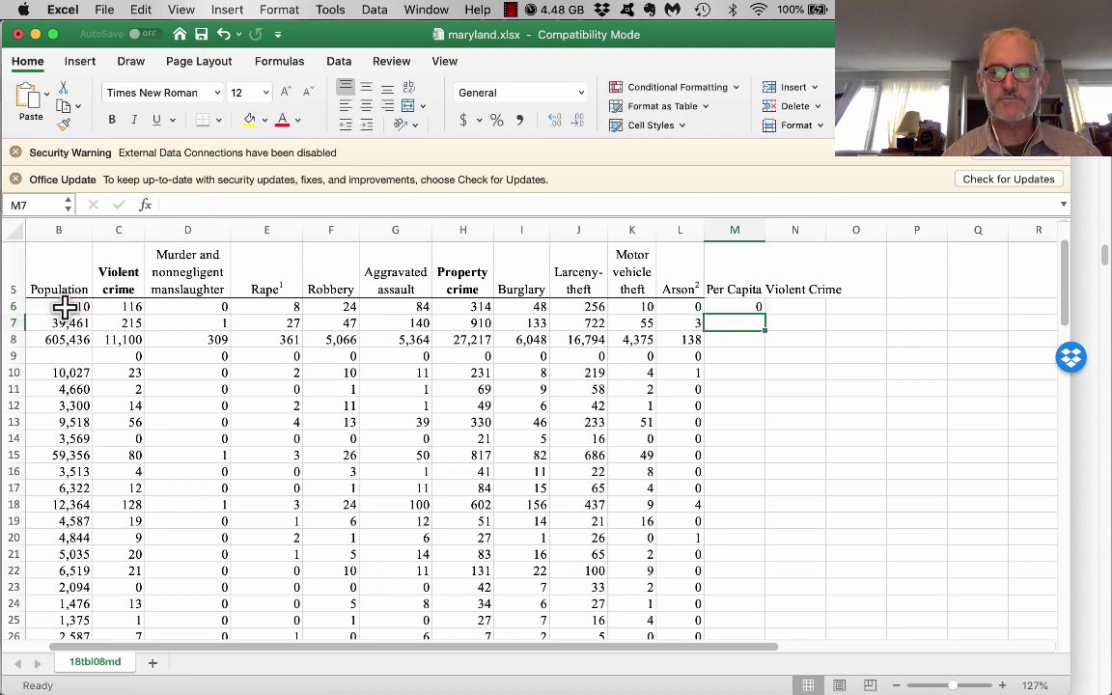
Format Aberdeen's per capita value in M6 to show three decimal places.
{"action": "key", "text": "Up"}
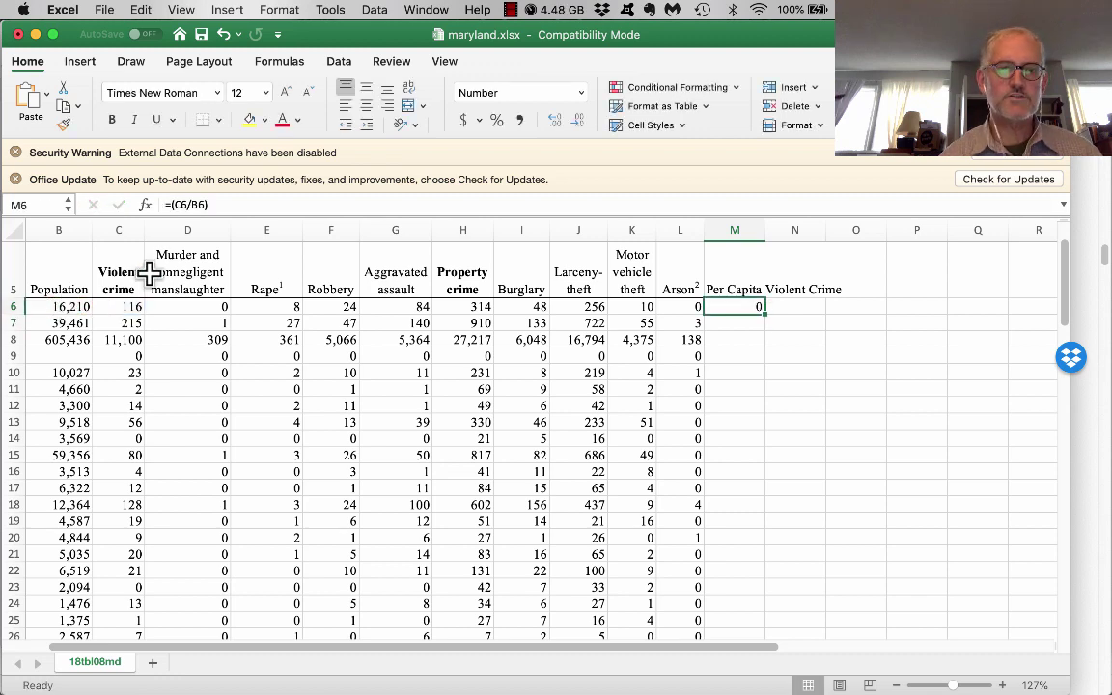
{"action": "right_click", "coordinate": [740, 307]}
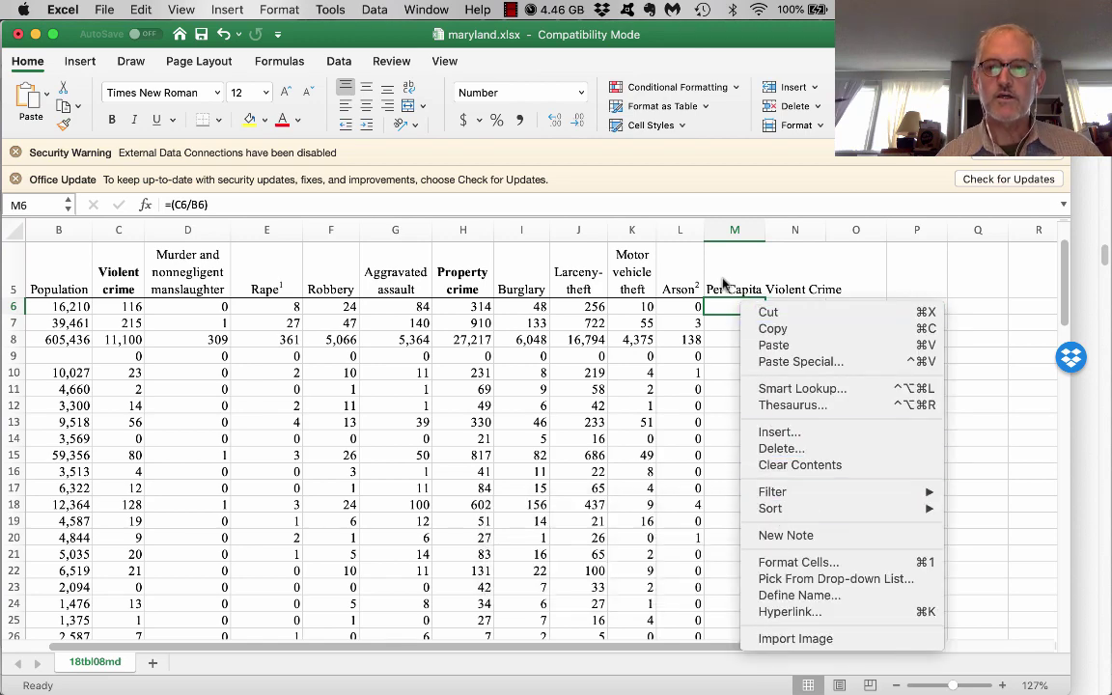
{"action": "left_click", "coordinate": [656, 277]}
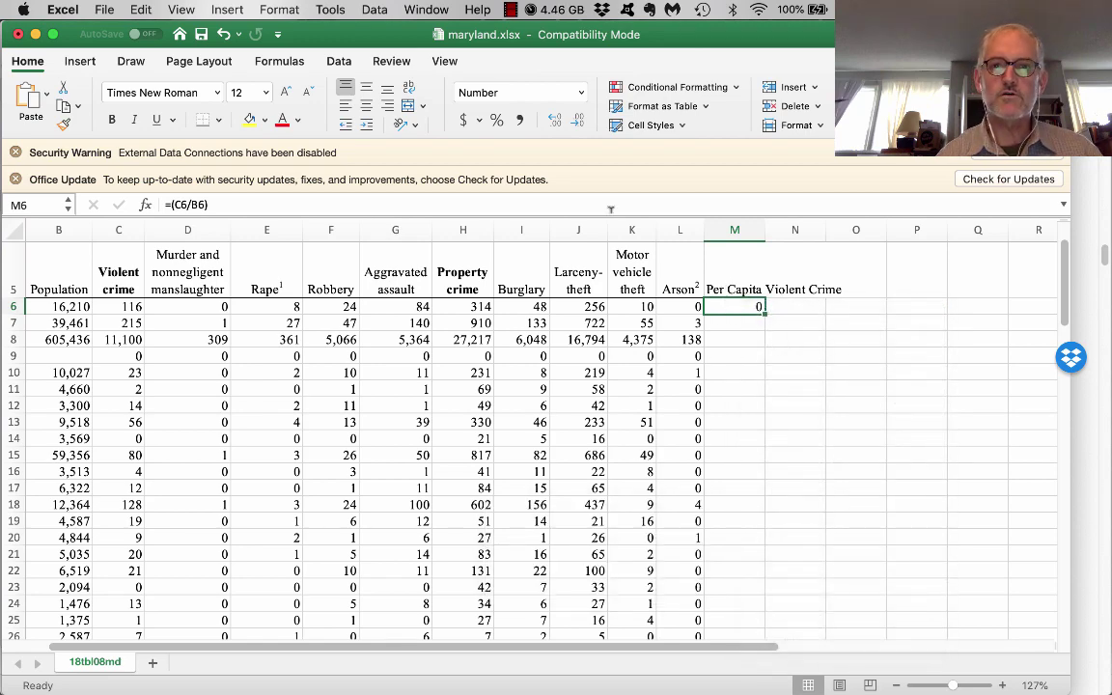
{"action": "left_click", "coordinate": [557, 120]}
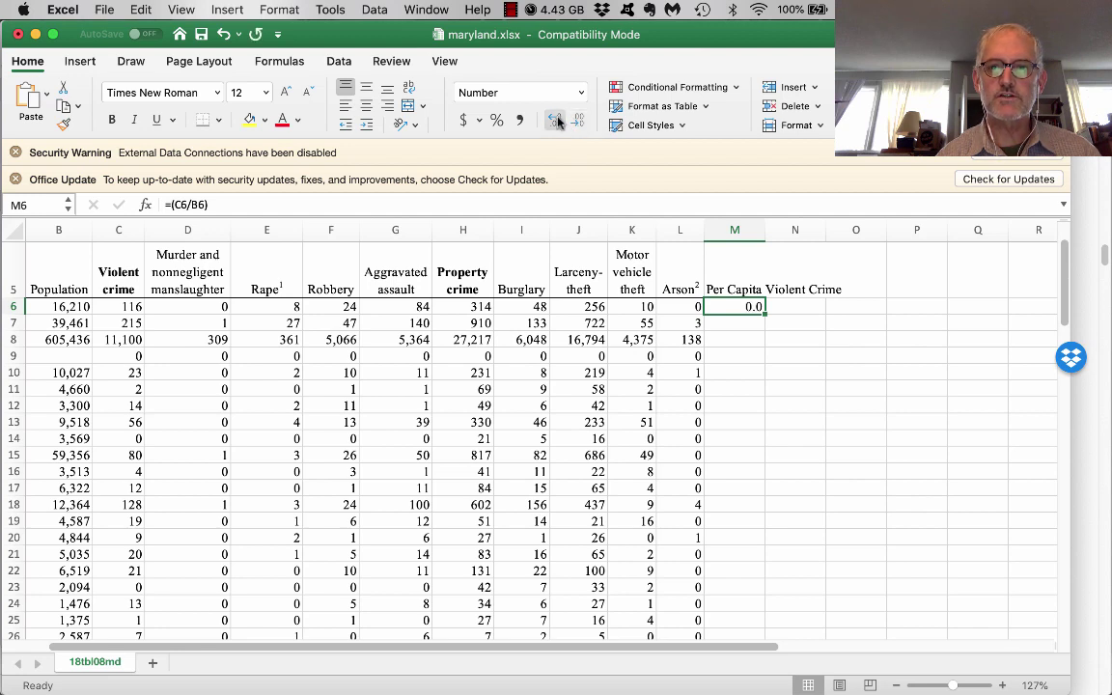
{"action": "left_click", "coordinate": [557, 120]}
{"action": "left_click", "coordinate": [557, 119]}
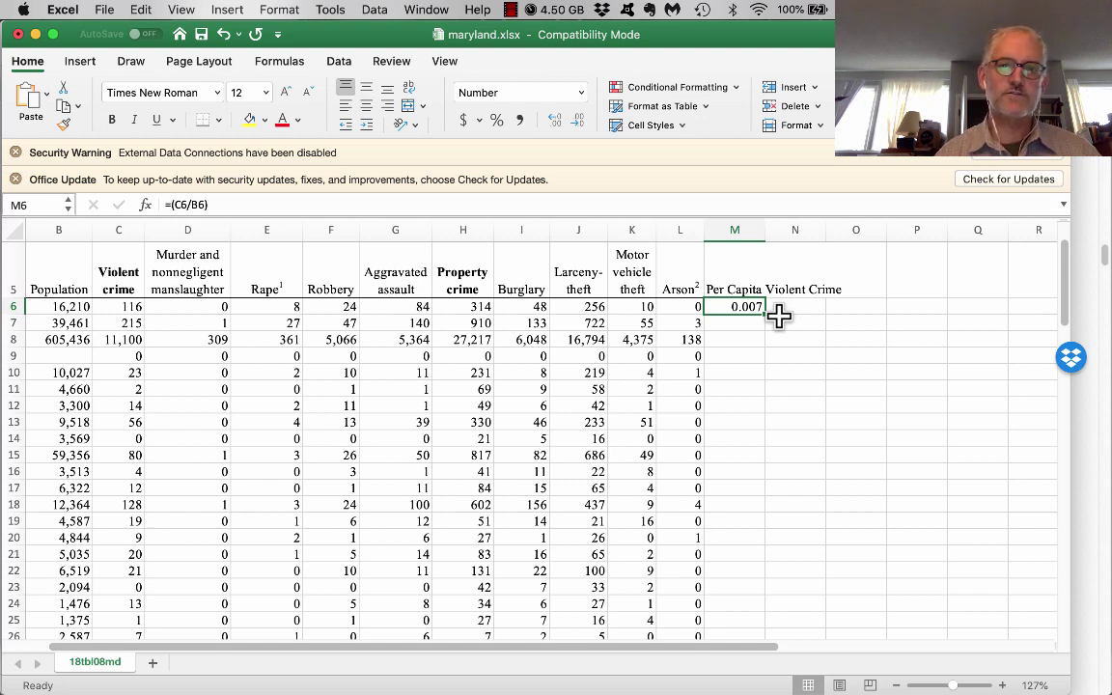
Extend the M6 formula to =(C6/B6)*1000 so it gives violent crimes per 1,000 people.
{"action": "left_click", "coordinate": [238, 204]}
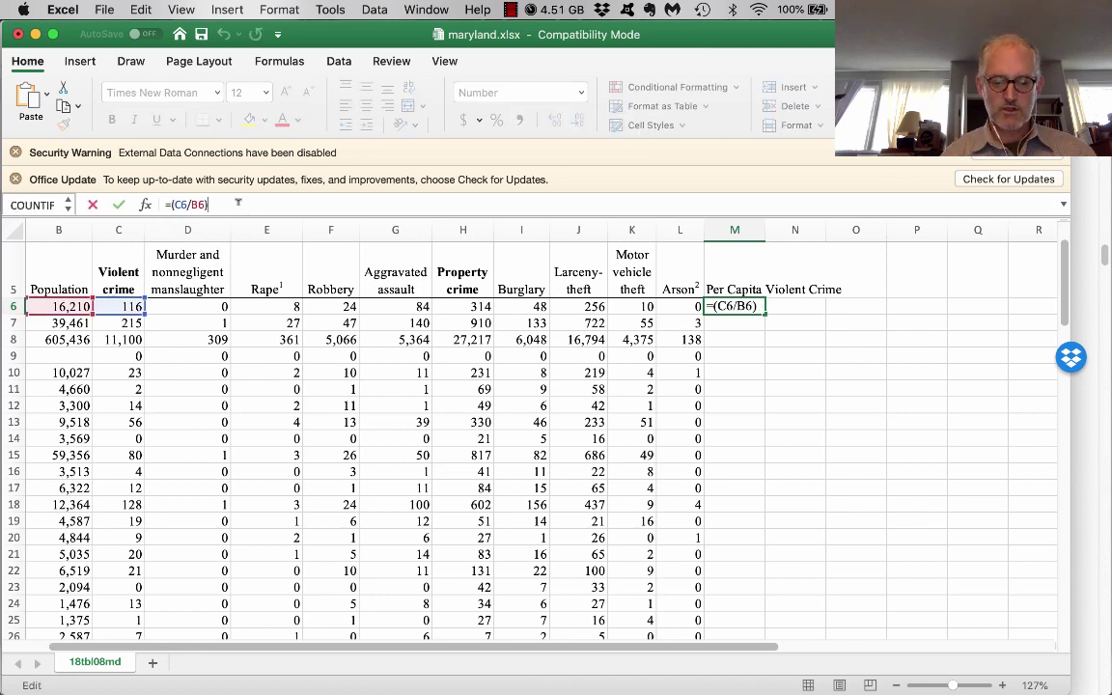
{"action": "type", "text": "*"}
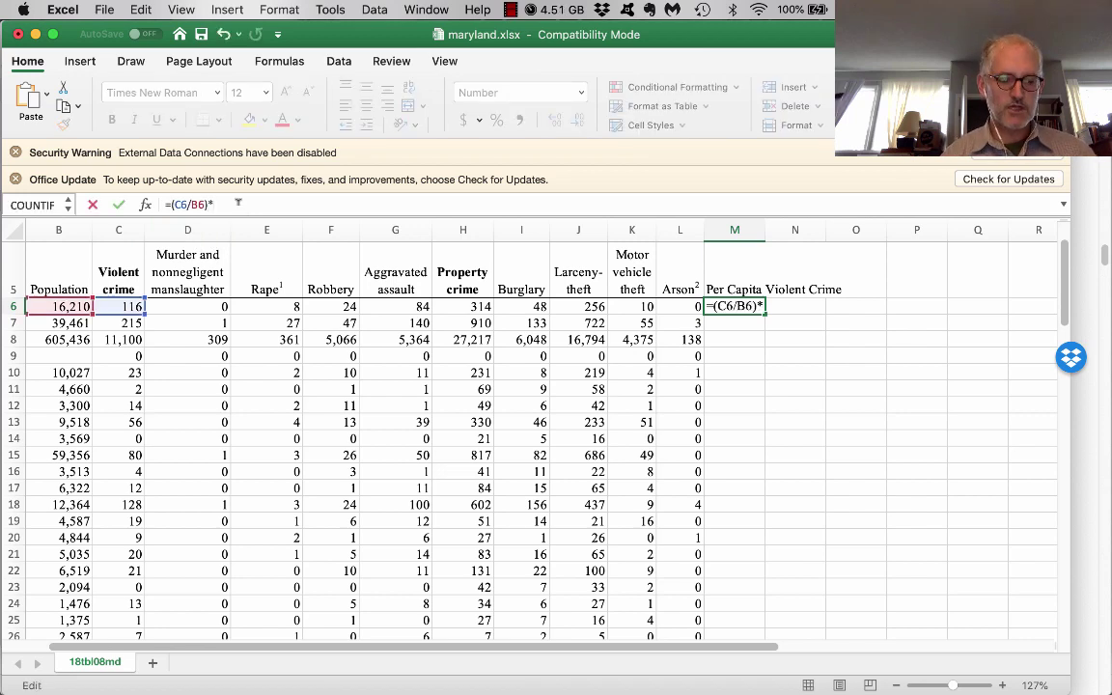
{"action": "type", "text": "1000"}
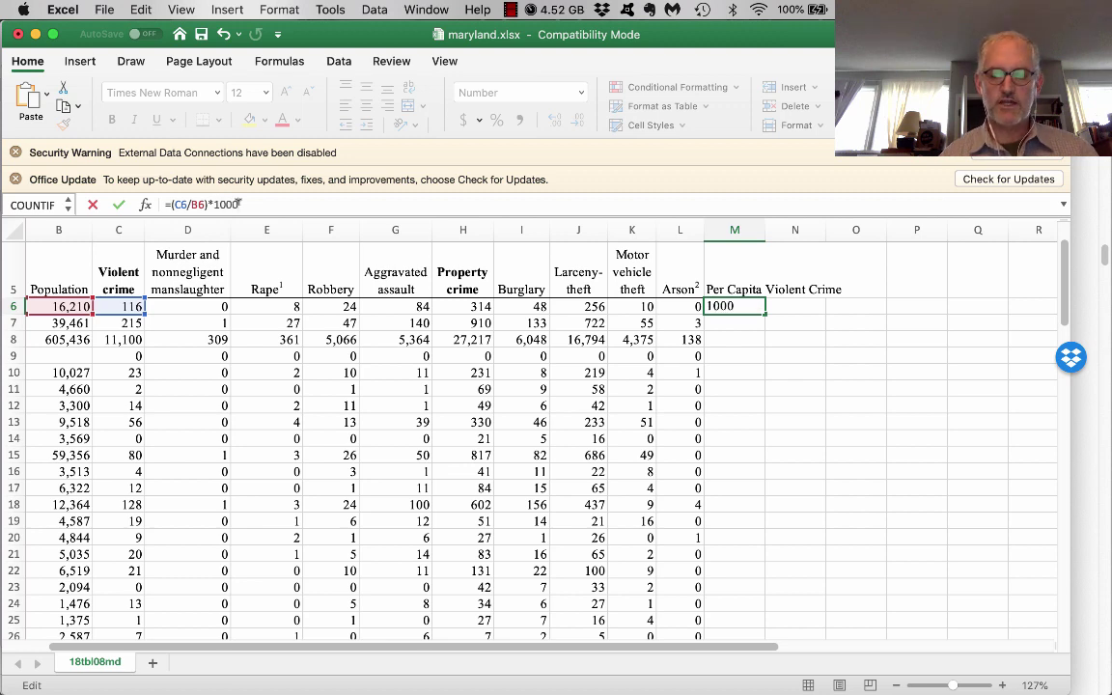
{"action": "key", "text": "Return"}
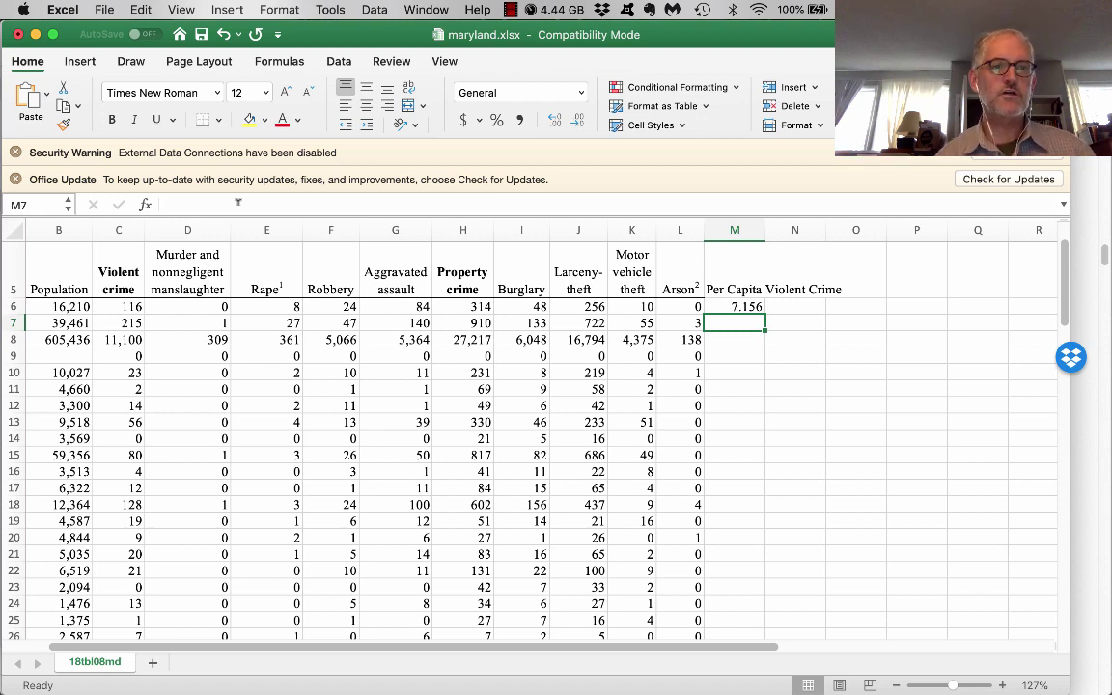
Fill the M6 formula down column M for all the cities through row 82.
{"action": "left_click", "coordinate": [722, 305]}
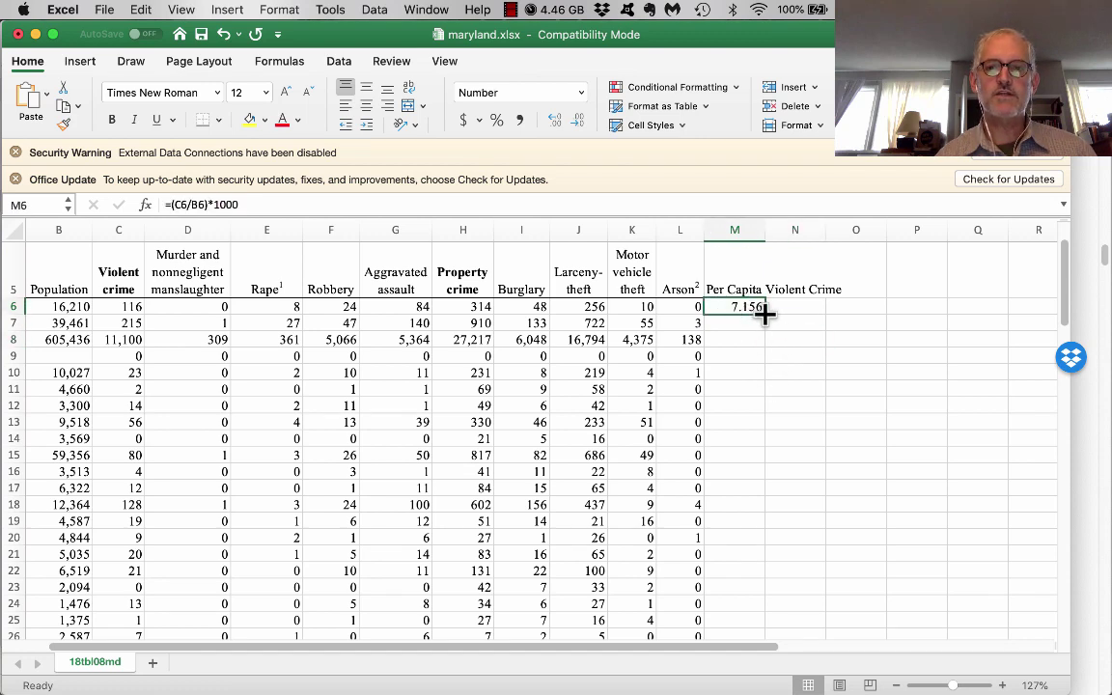
{"action": "mouse_move", "coordinate": [765, 312]}
{"action": "left_mouse_down"}
{"action": "mouse_move", "coordinate": [775, 660]}
{"action": "mouse_move", "coordinate": [769, 561]}
{"action": "mouse_move", "coordinate": [767, 656]}
{"action": "mouse_move", "coordinate": [754, 548]}
{"action": "left_mouse_up"}
{"action": "scroll", "coordinate": [756, 463], "scroll_direction": "up", "scroll_amount": 10}
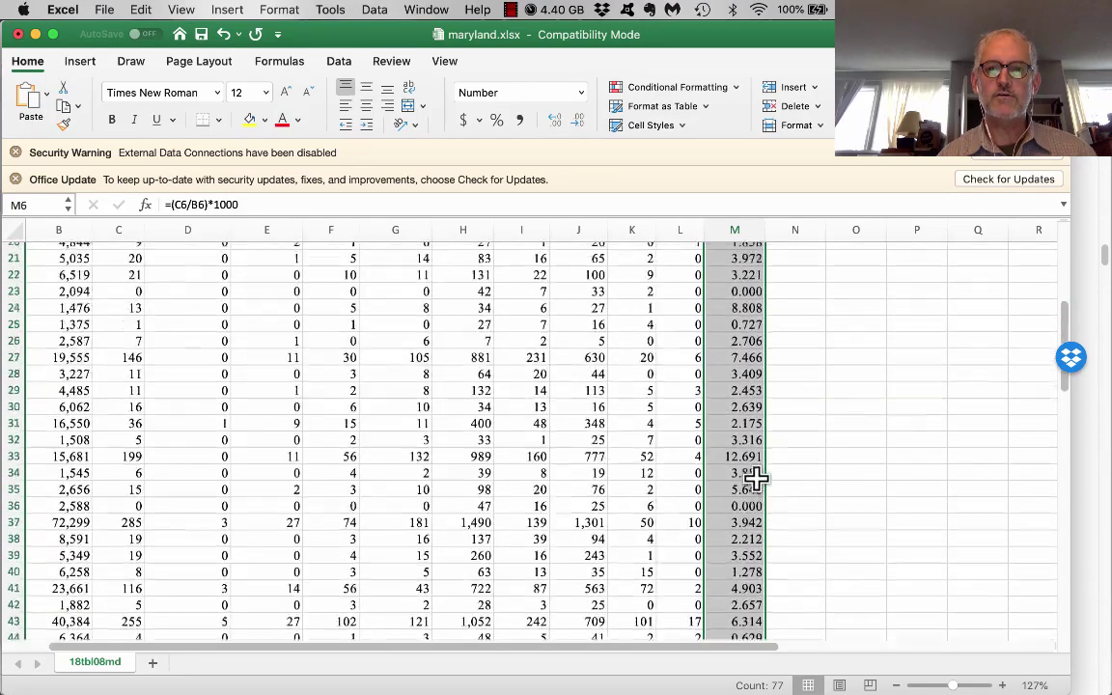
{"action": "scroll", "coordinate": [756, 478], "scroll_direction": "up", "scroll_amount": 5}
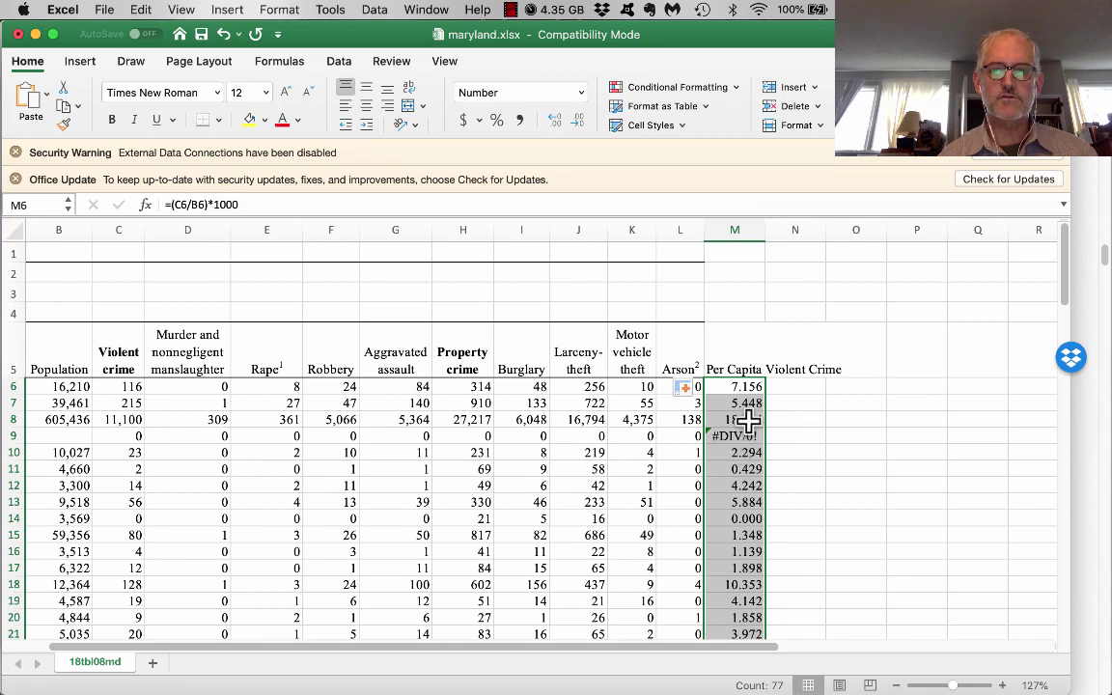
Select Baltimore's per capita rate in M8 and examine it alongside the city names and the other crime columns.
{"action": "left_click", "coordinate": [749, 420]}
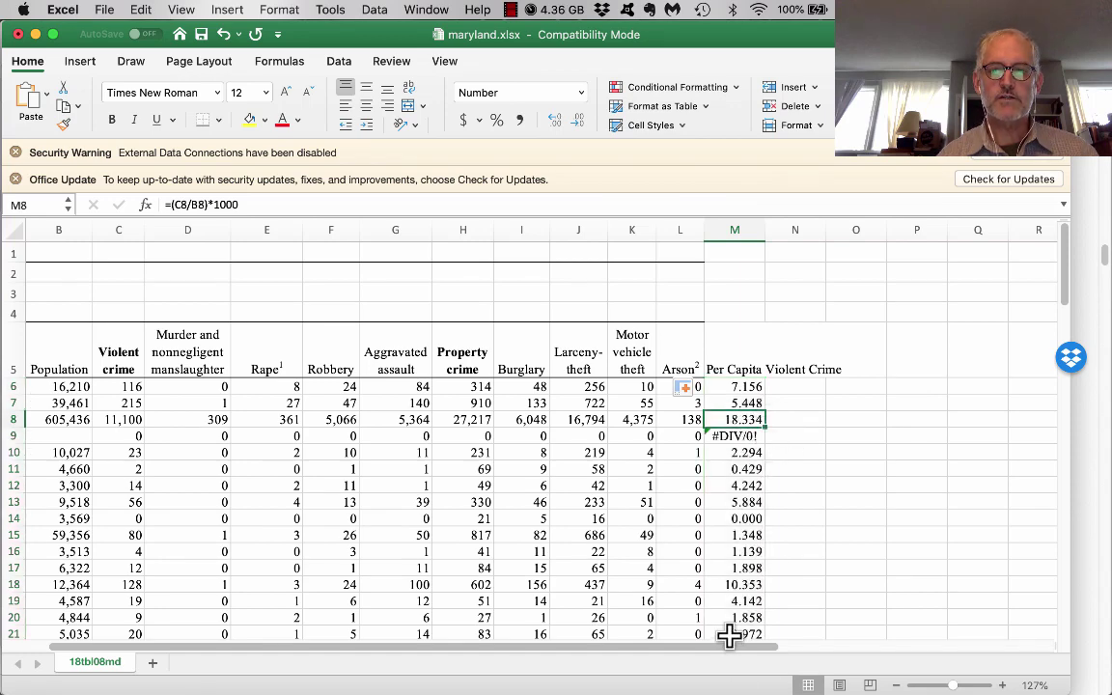
{"action": "left_click_drag", "start_coordinate": [735, 647], "coordinate": [616, 655]}
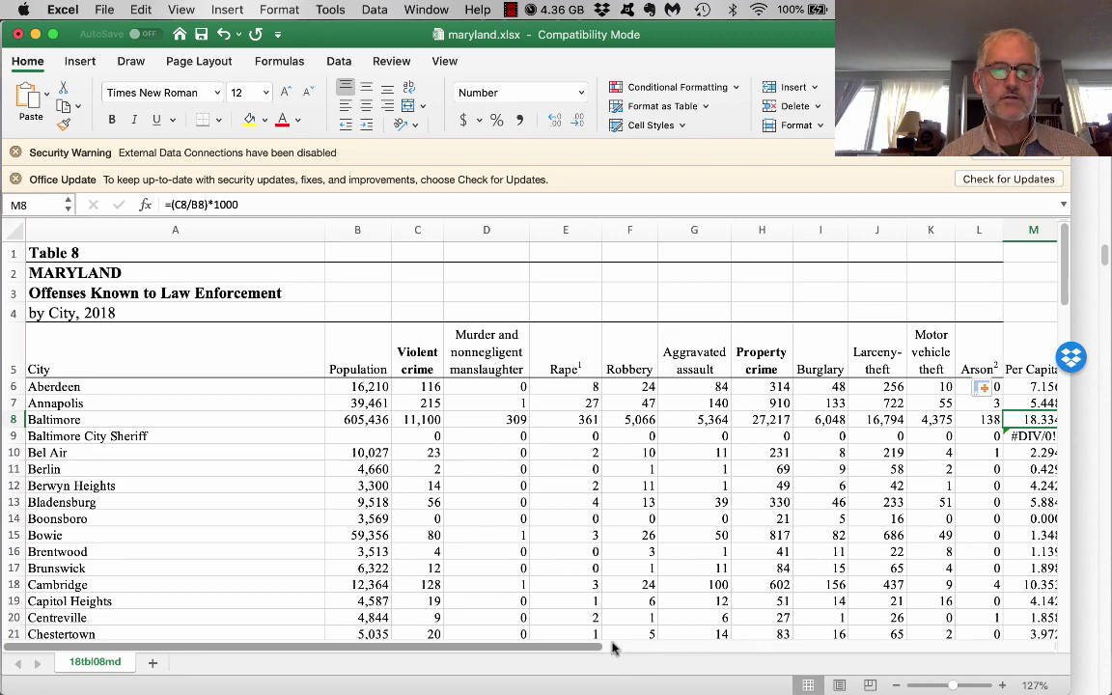
{"action": "left_click_drag", "start_coordinate": [950, 685], "coordinate": [954, 686]}
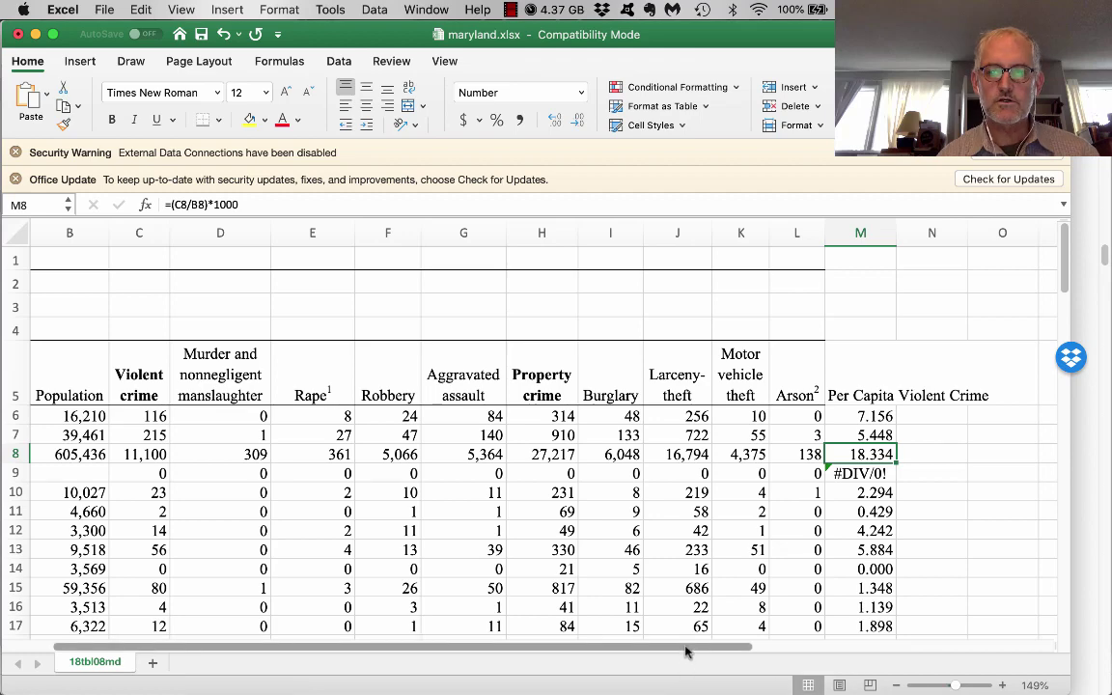
{"action": "left_click_drag", "start_coordinate": [687, 653], "coordinate": [658, 650]}
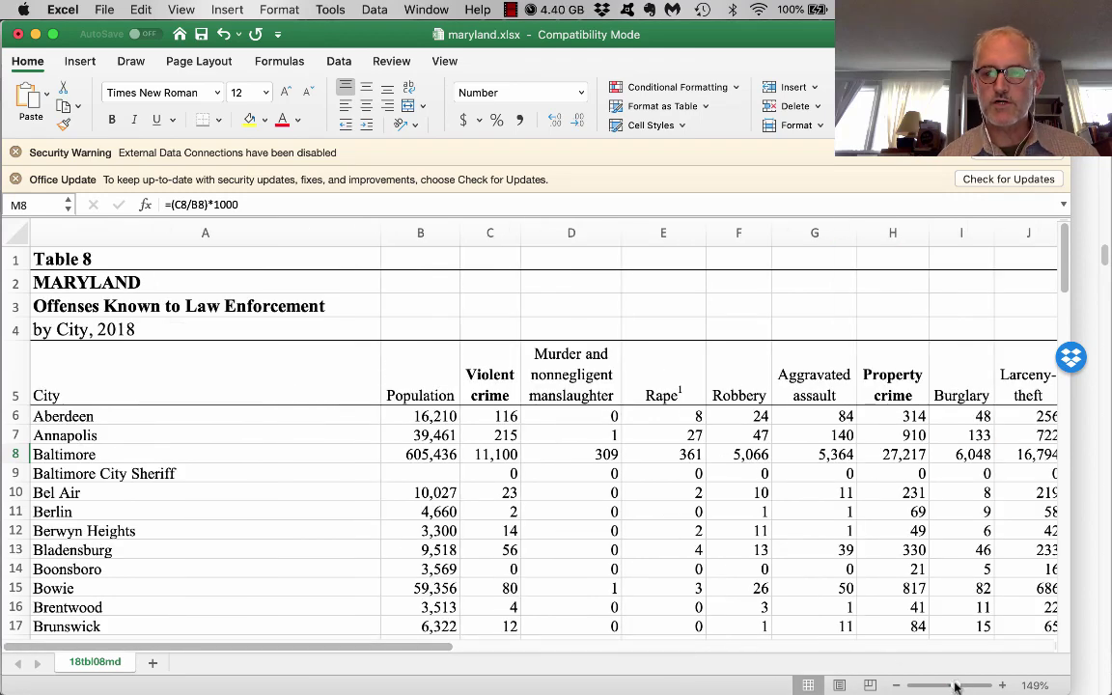
{"action": "left_click", "coordinate": [936, 688]}
{"action": "left_click", "coordinate": [951, 686]}
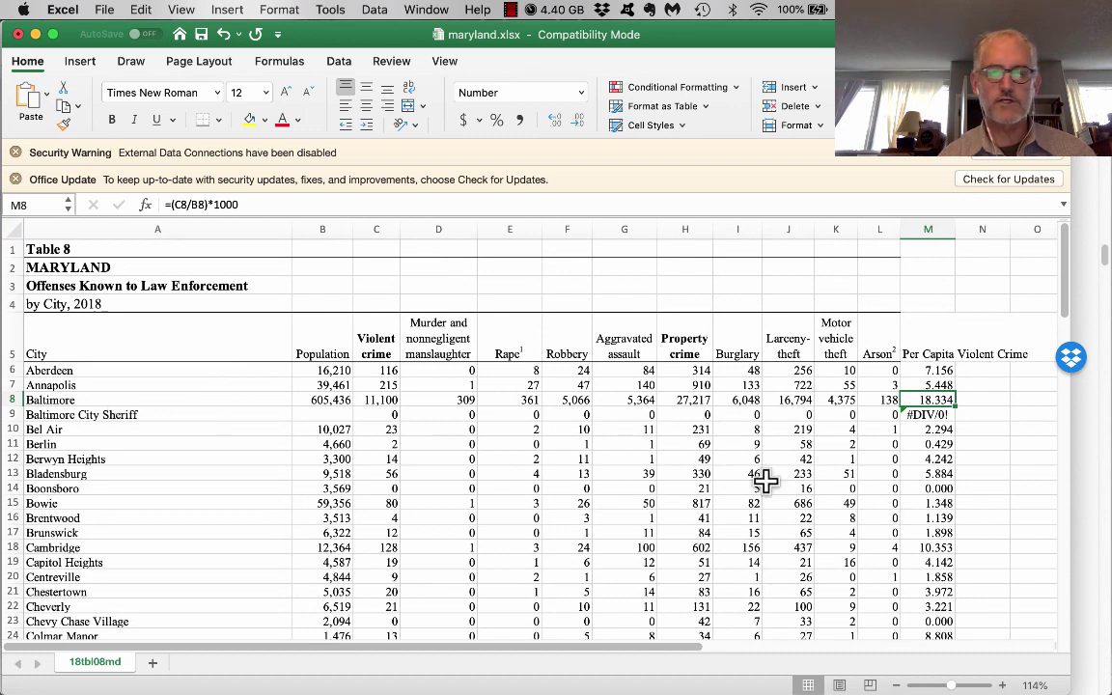
Compare the per capita rates of the smaller towns, highlighting Elkton's row 33 and its rate in M33.
{"action": "left_click", "coordinate": [994, 399]}
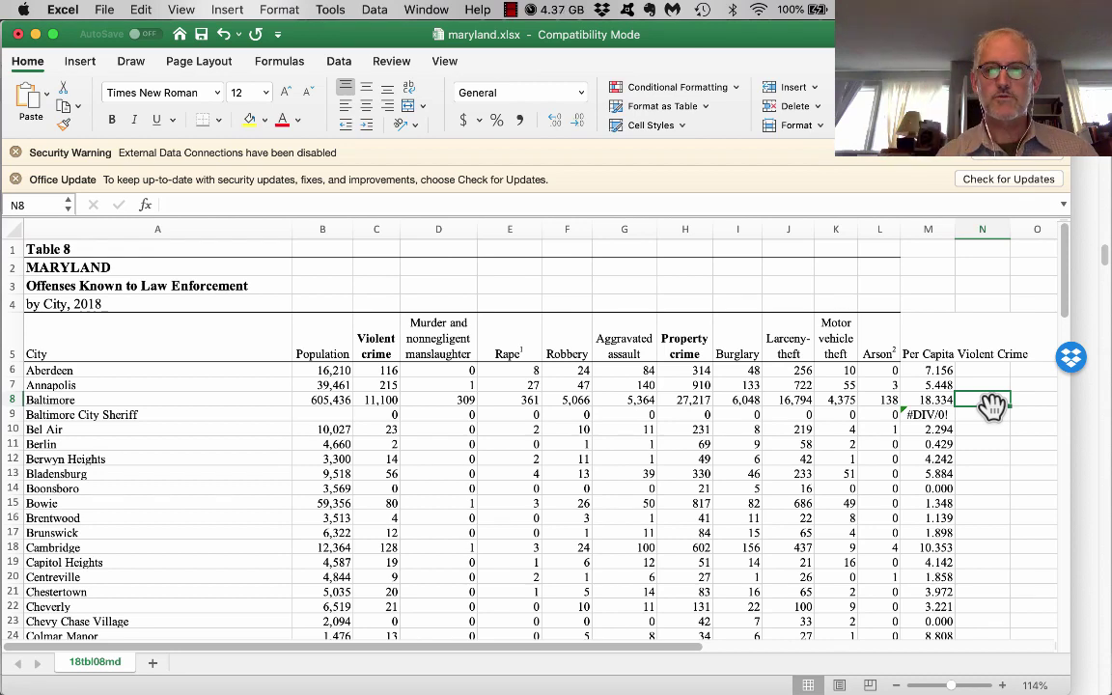
{"action": "scroll", "coordinate": [991, 425], "scroll_direction": "down", "scroll_amount": 1}
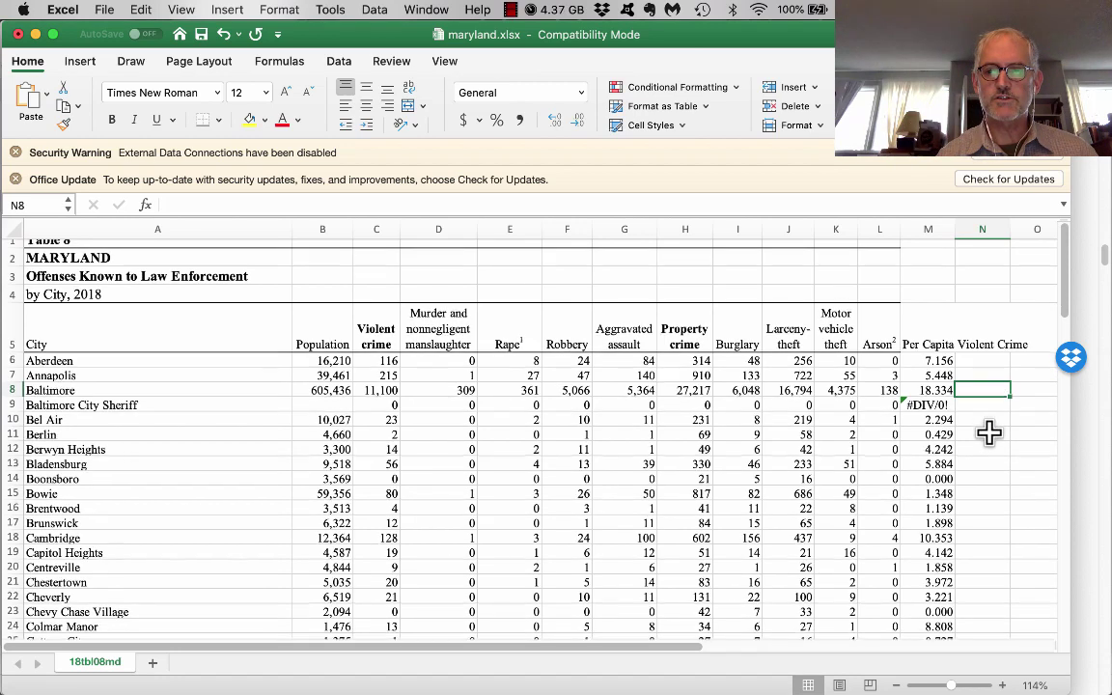
{"action": "scroll", "coordinate": [989, 433], "scroll_direction": "down", "scroll_amount": 2}
{"action": "scroll", "coordinate": [989, 434], "scroll_direction": "down", "scroll_amount": 2}
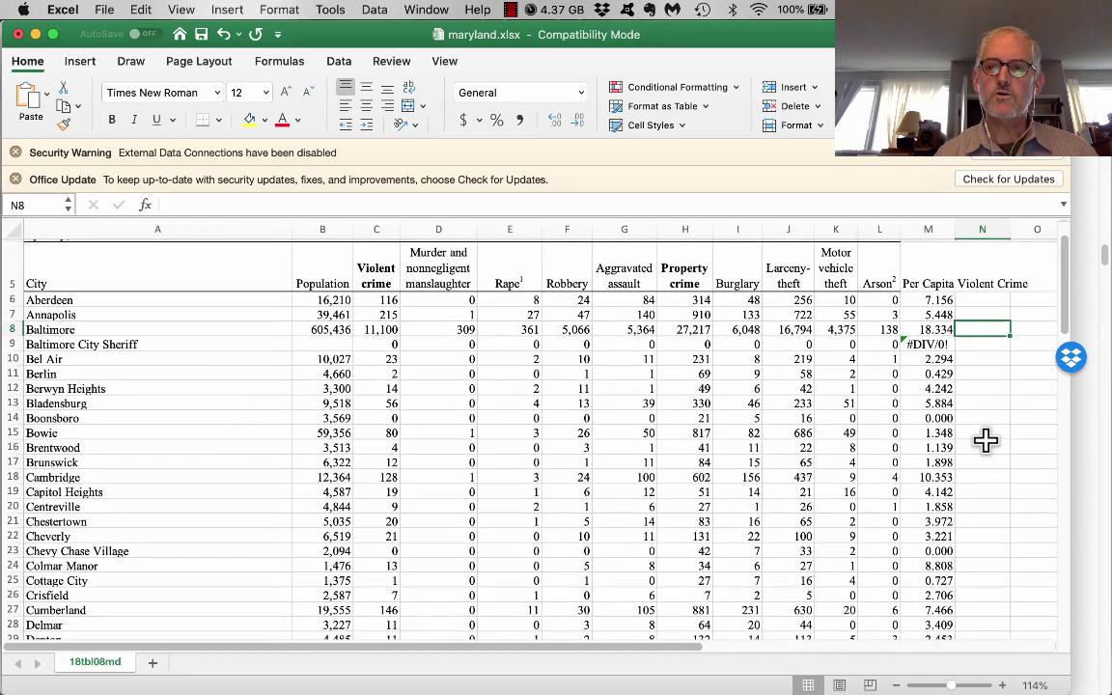
{"action": "scroll", "coordinate": [986, 441], "scroll_direction": "up", "scroll_amount": 3}
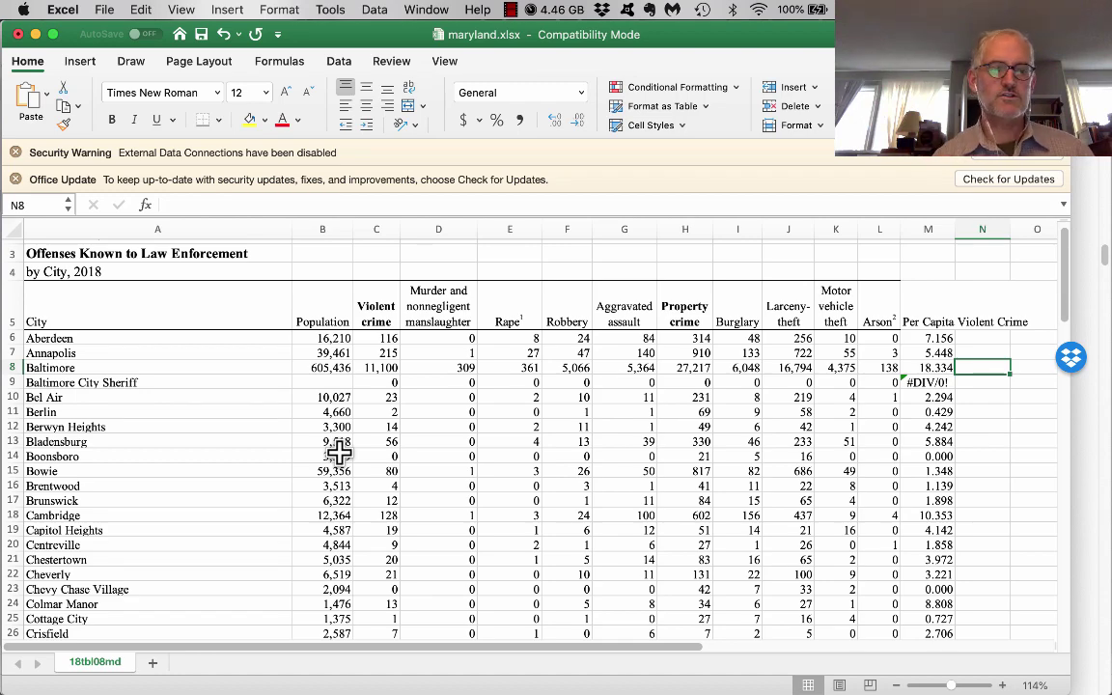
{"action": "scroll", "coordinate": [310, 450], "scroll_direction": "down", "scroll_amount": 3}
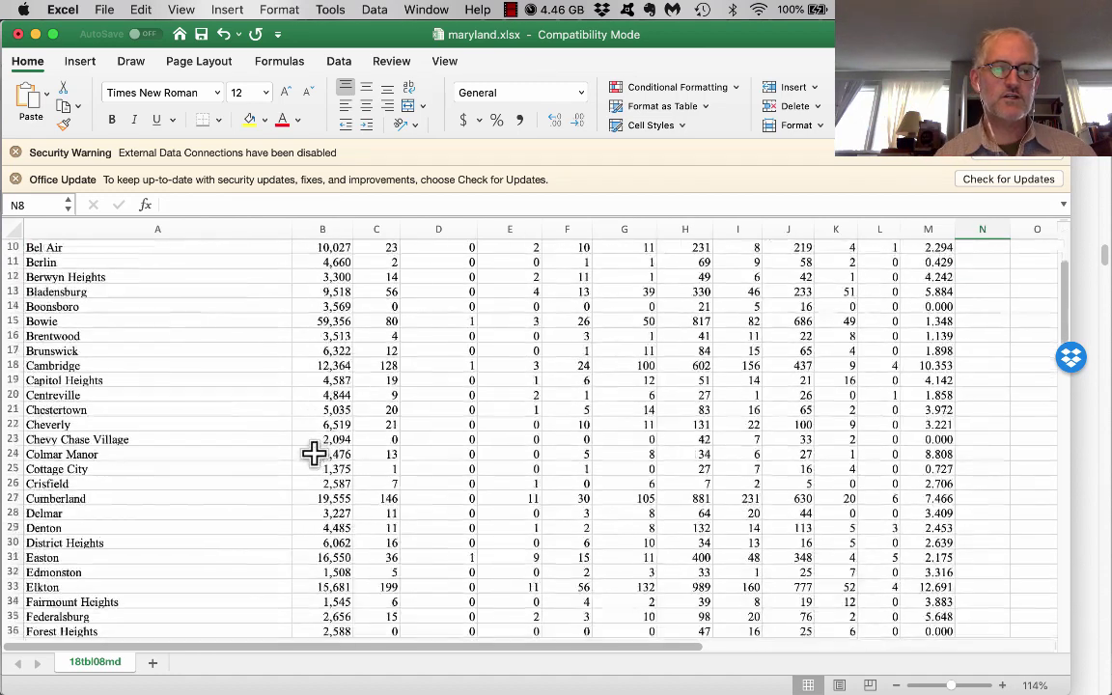
{"action": "left_click", "coordinate": [17, 587]}
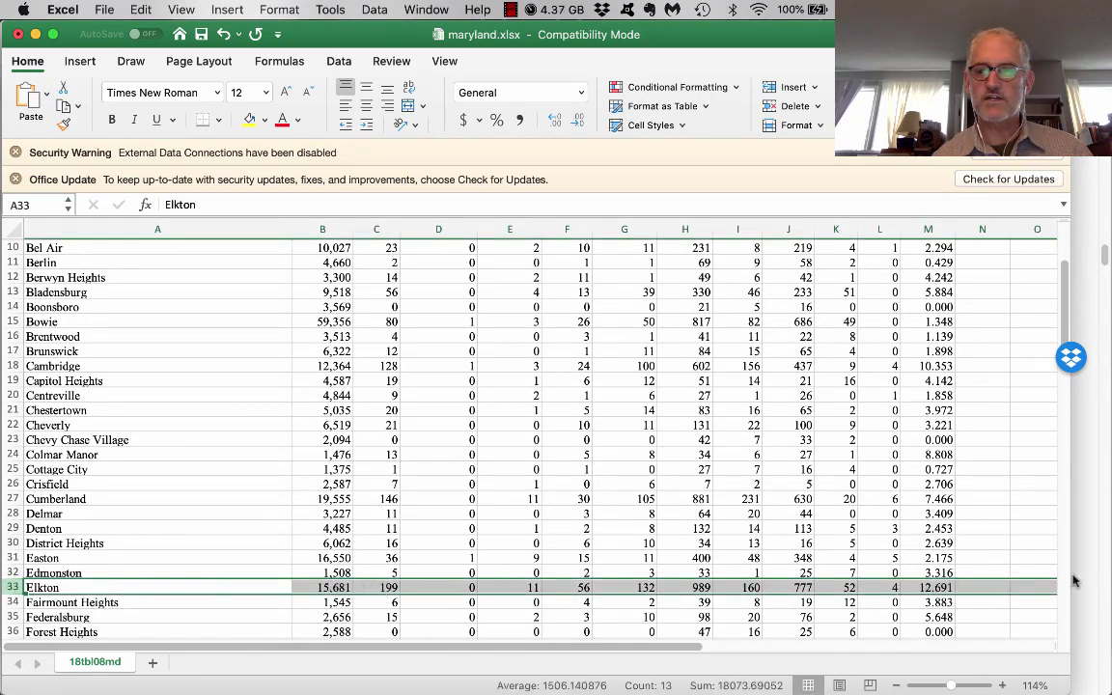
{"action": "left_click", "coordinate": [943, 587]}
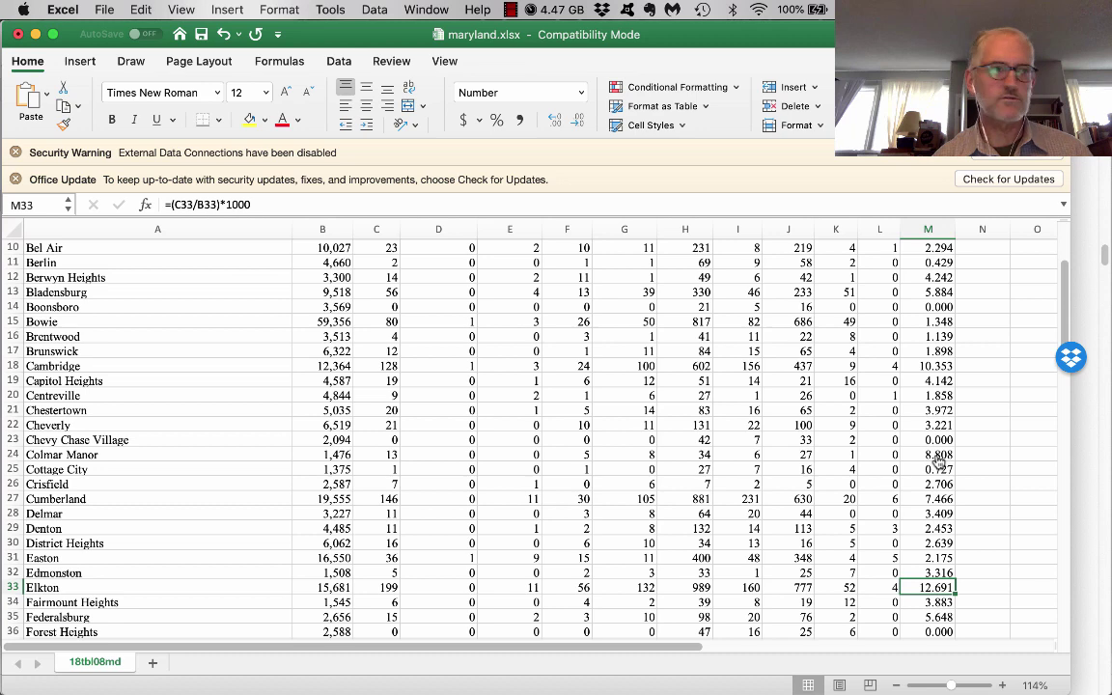
{"action": "key", "text": "super+alt+2"}
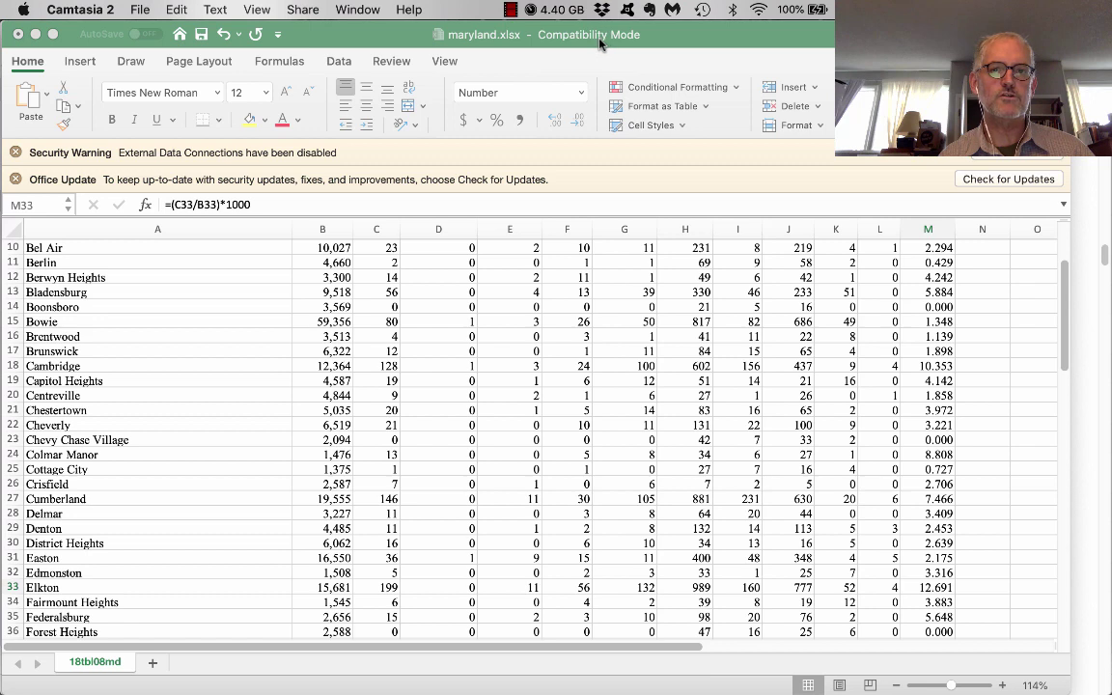
{"action": "left_click", "coordinate": [510, 10]}
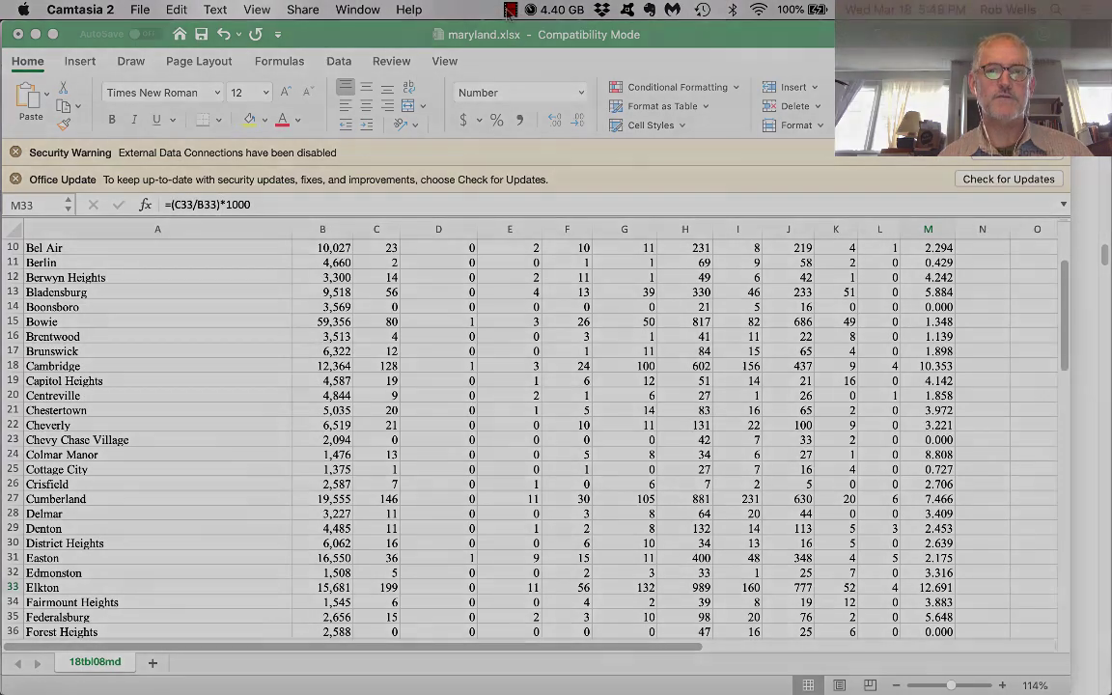